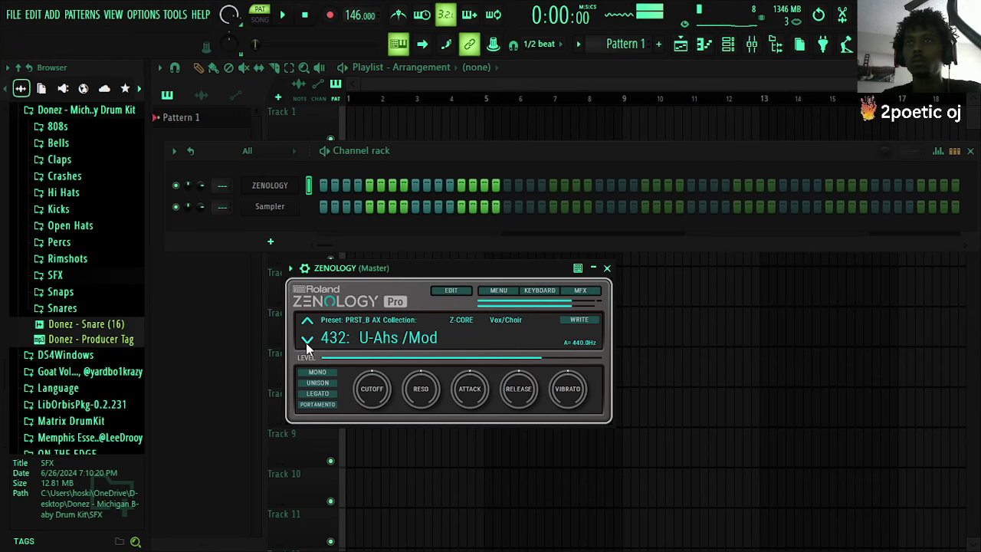
# - Reopen the ZENOLOGY instrument and audition the 434: Oh-Aah /Mod preset
pyautogui.click(448, 246)
pyautogui.click(726, 44)
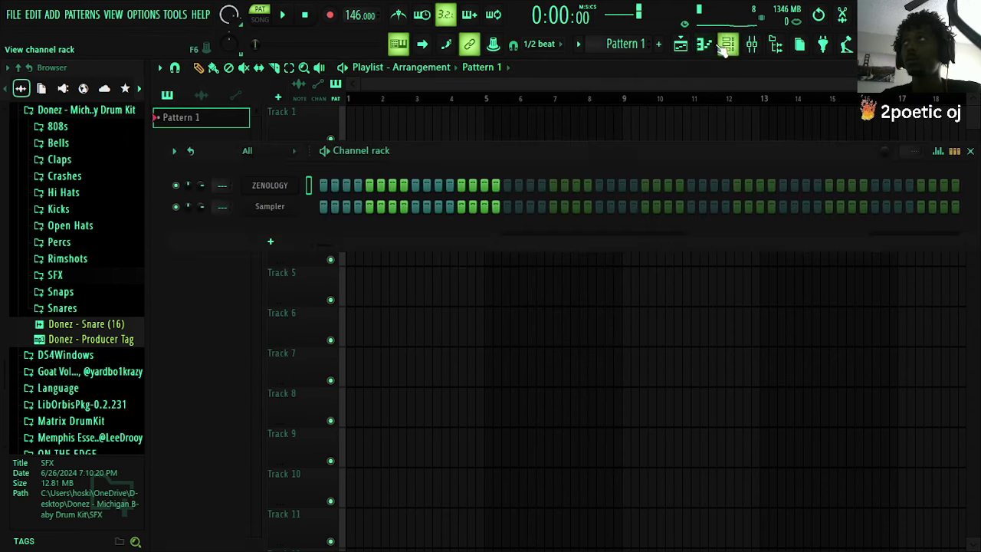
pyautogui.click(284, 187)
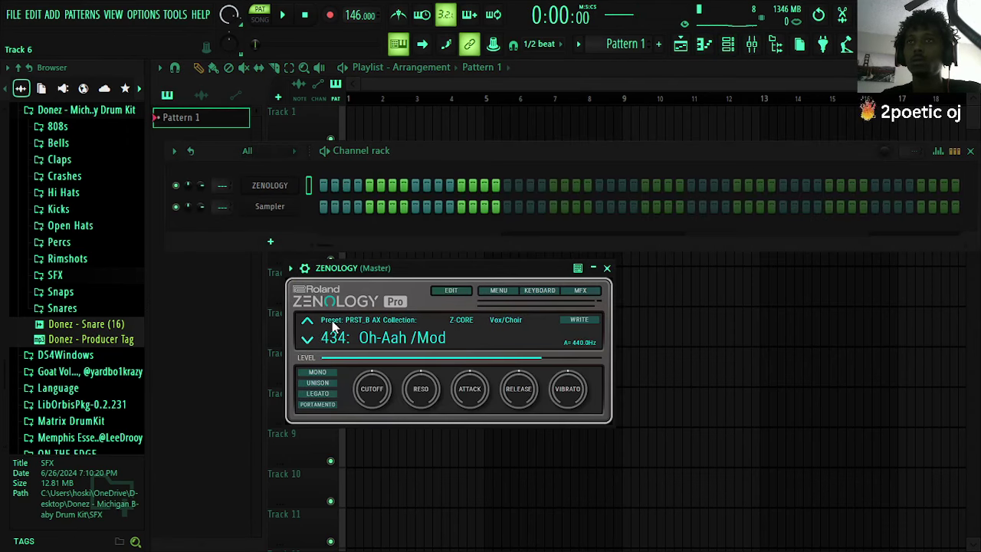
pyautogui.press('q')
pyautogui.moveTo(422, 273); pyautogui.dragTo(420, 275)
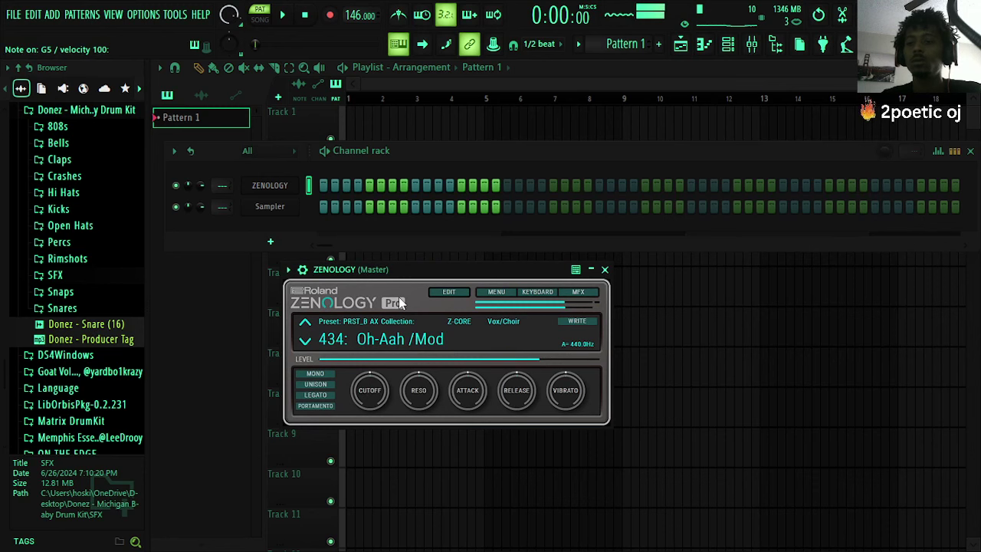
# - Open ZENOLOGY's piano roll and try one-bar C#4 and A#4 notes at bar 1, keeping only the A#4
pyautogui.rightClick(304, 184)
pyautogui.click(338, 184)
pyautogui.press('space')
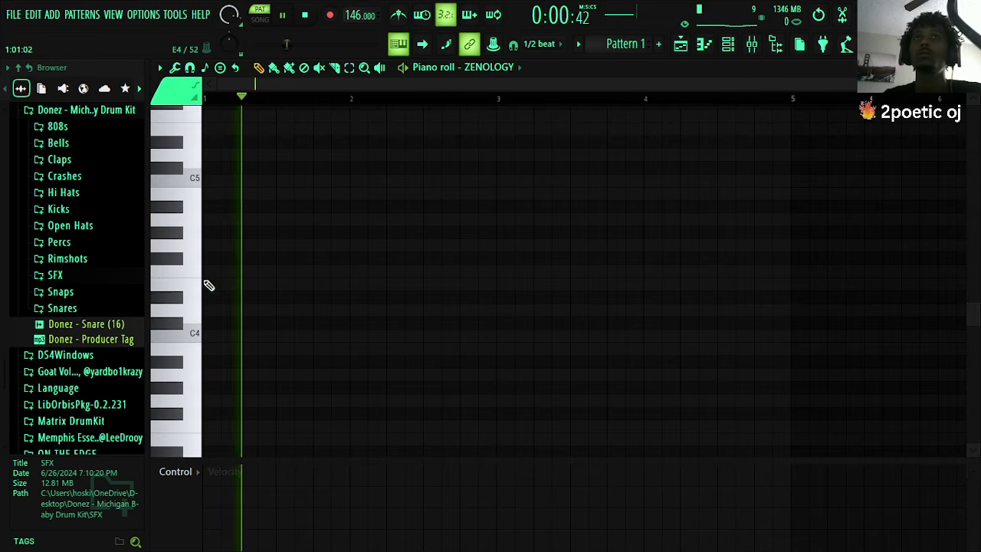
pyautogui.moveTo(222, 323); pyautogui.dragTo(331, 323)
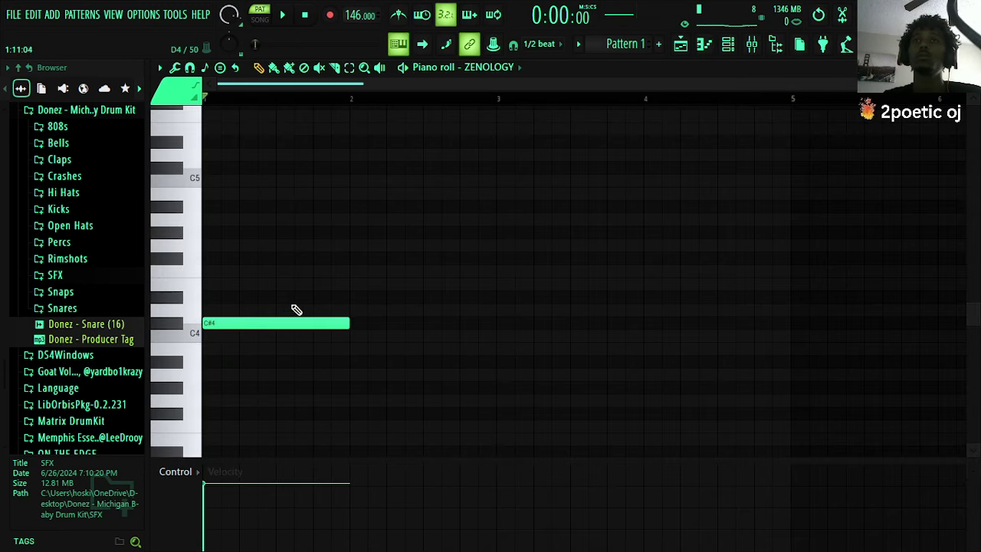
pyautogui.press('space')
pyautogui.moveTo(241, 193); pyautogui.dragTo(208, 205)
pyautogui.rightClick(221, 321)
pyautogui.press('space')
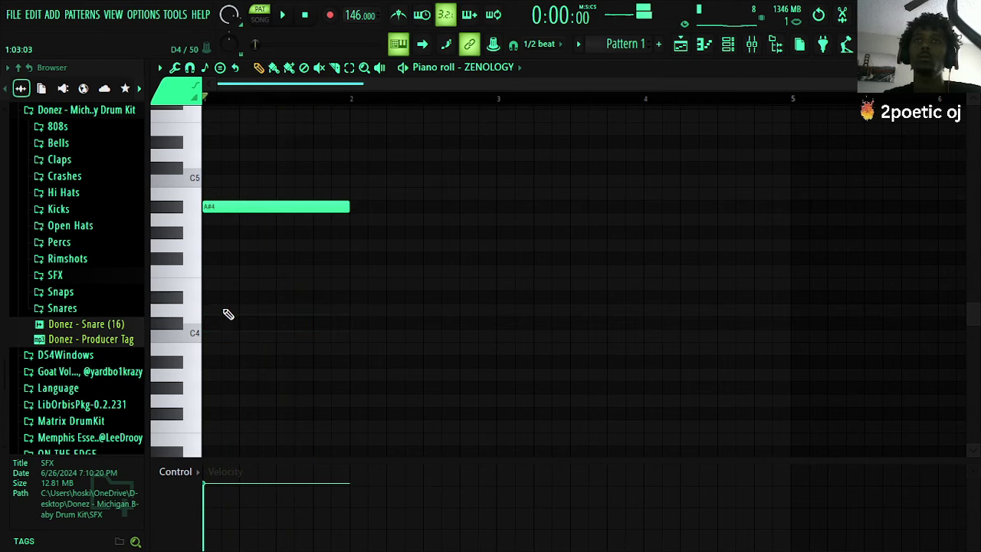
# - Replace the A#4 with one-bar E4, G#4 and E5 notes at the start of bar 1 and play the chord
pyautogui.scroll(4, 227, 314)
pyautogui.click(212, 400)
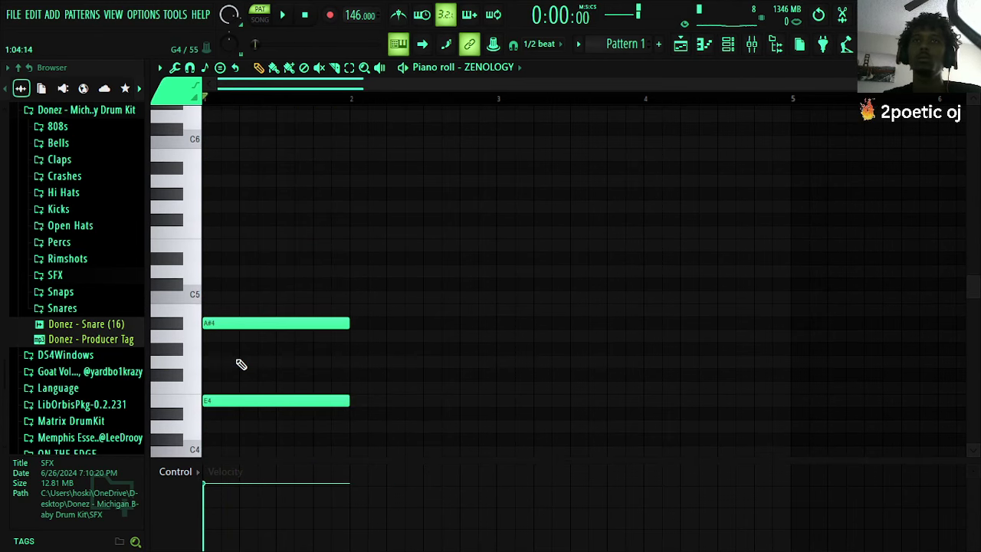
pyautogui.rightClick(230, 324)
pyautogui.click(229, 350)
pyautogui.click(209, 247)
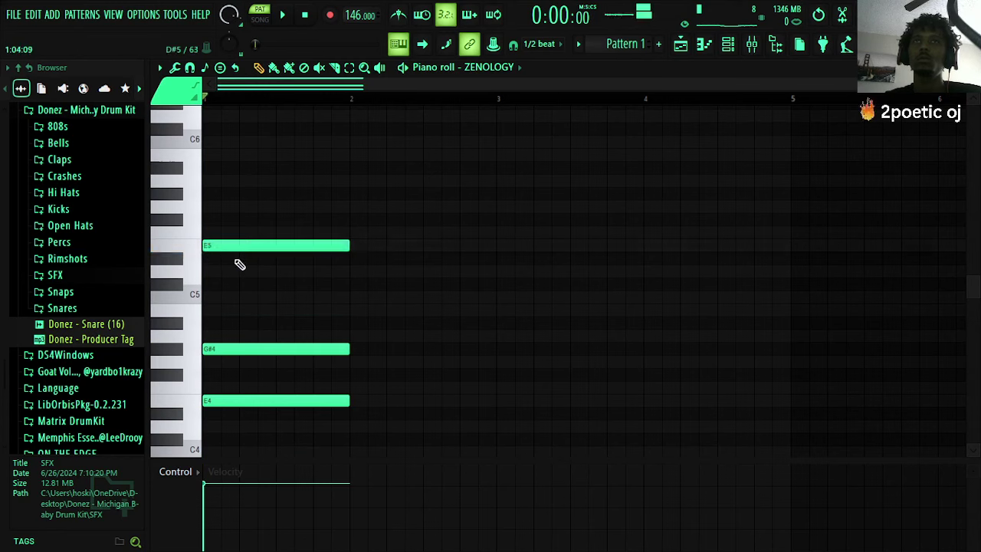
pyautogui.press('space')
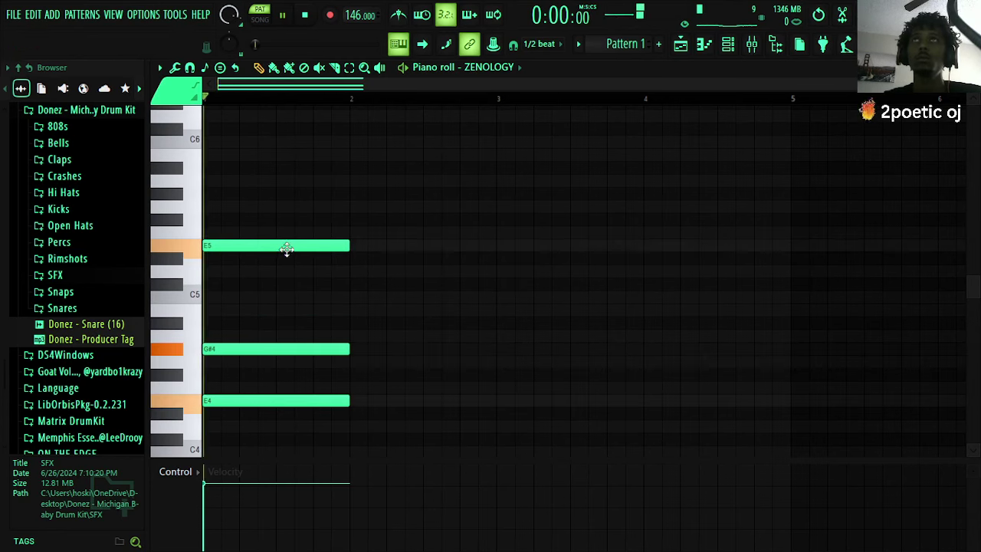
# - Delete the E5 and G#4 chord notes and place a one-bar G#4 at step 7 of bar 1 instead
pyautogui.rightClick(288, 247)
pyautogui.rightClick(254, 349)
pyautogui.press('space')
pyautogui.press('space')
pyautogui.click(259, 350)
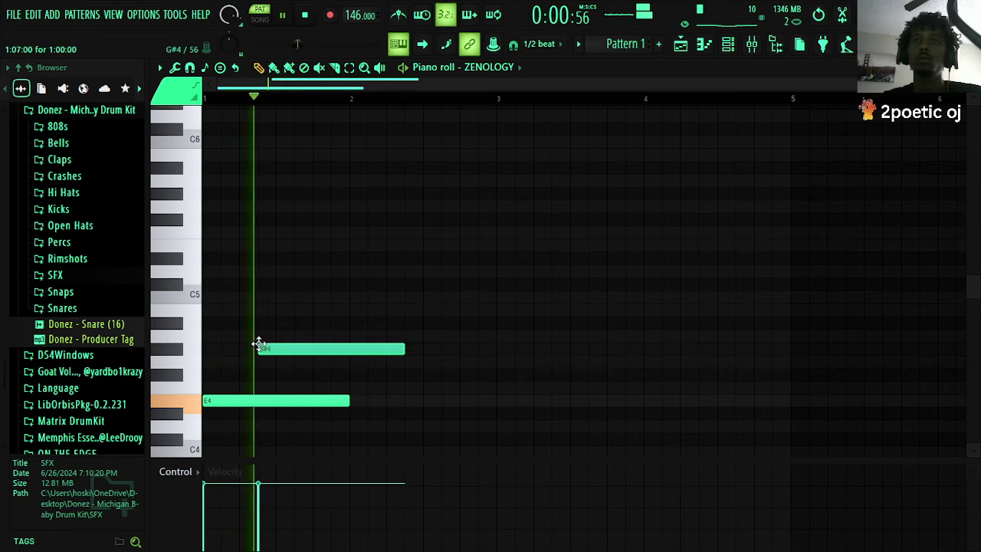
pyautogui.rightClick(304, 351)
pyautogui.press('space')
pyautogui.press('space')
pyautogui.click(258, 350)
# - Try a G4 note at step 13 of bar 1, delete it, and shorten the E4 note to four steps
pyautogui.click(315, 363)
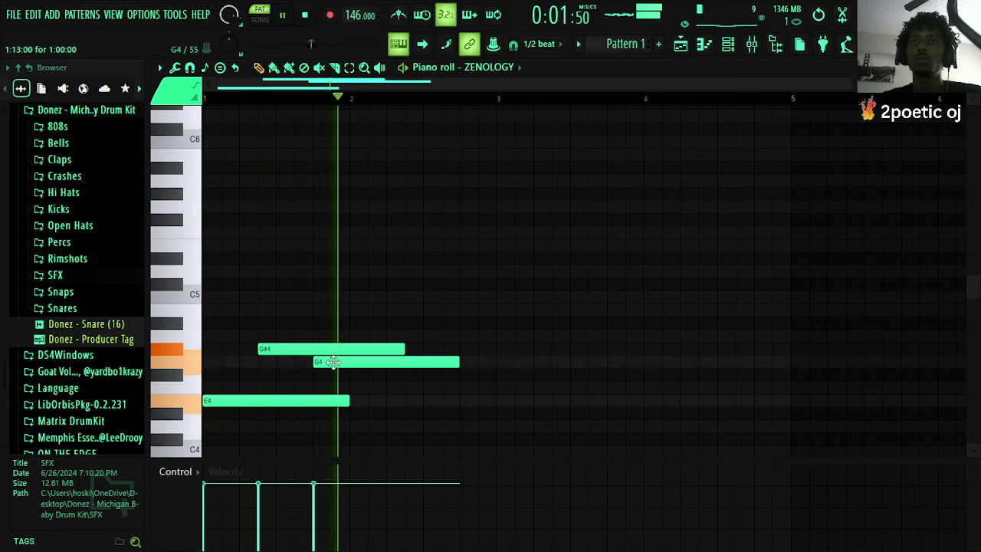
pyautogui.rightClick(329, 363)
pyautogui.press('space')
pyautogui.press('space')
pyautogui.press('space')
pyautogui.moveTo(344, 401); pyautogui.dragTo(239, 401)
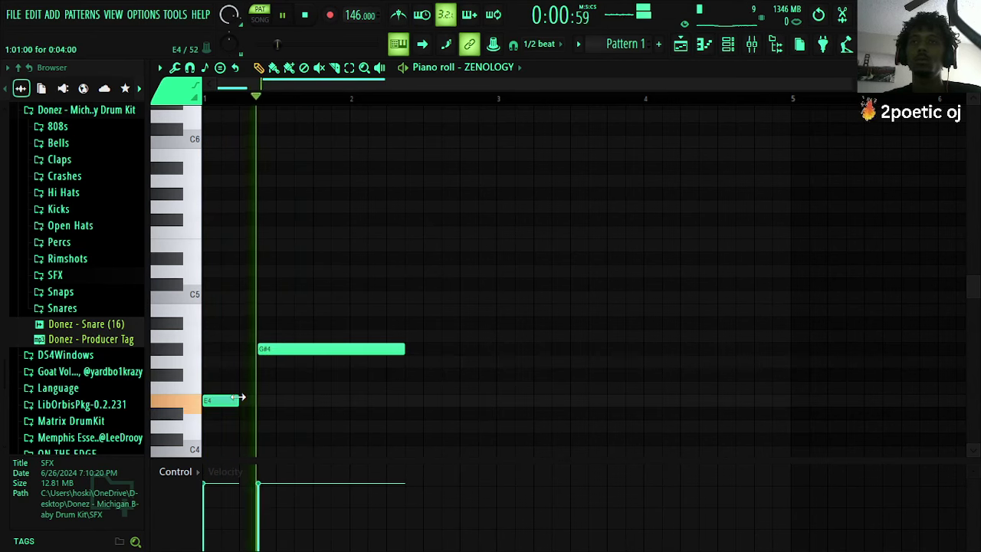
# - Add a note at step 15 of bar 1, stretch it to the start of bar 3, lower it to F4 and play it
pyautogui.click(334, 375)
pyautogui.press('space')
pyautogui.press('space')
pyautogui.moveTo(368, 374); pyautogui.dragTo(450, 389)
pyautogui.press('space')
pyautogui.press('space')
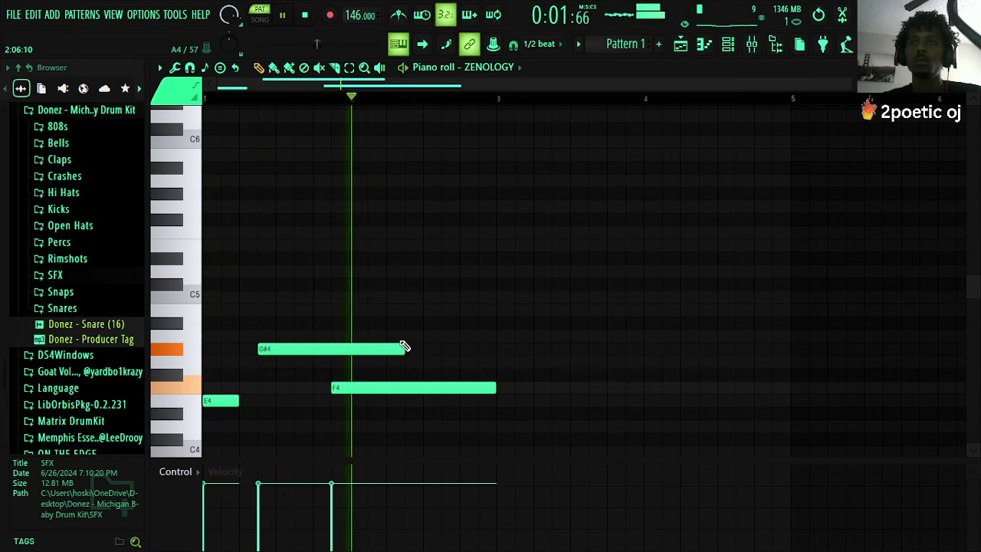
# - Replace the F4 note with a D#4 of the same length at step 15 of bar 1
pyautogui.rightClick(395, 389)
pyautogui.press('space')
pyautogui.press('space')
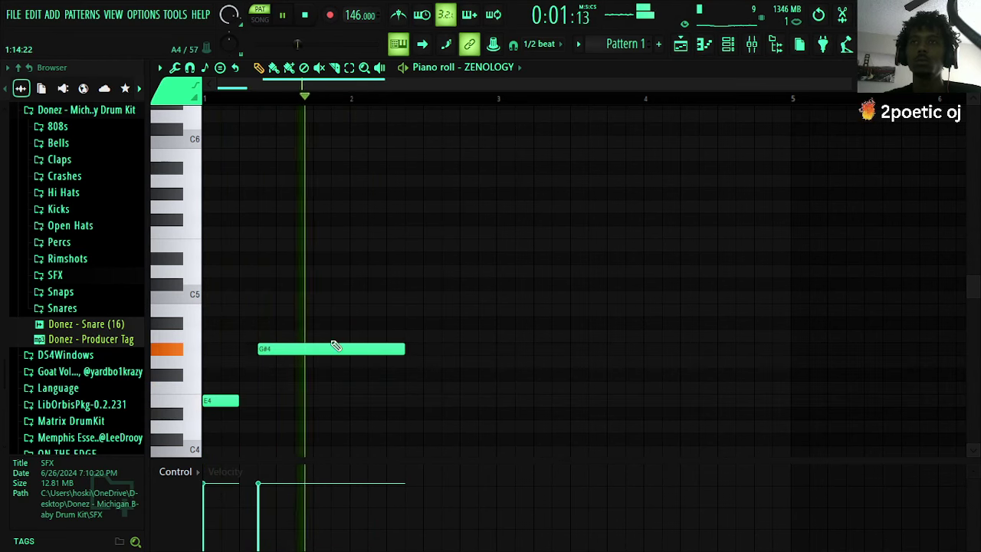
pyautogui.click(333, 414)
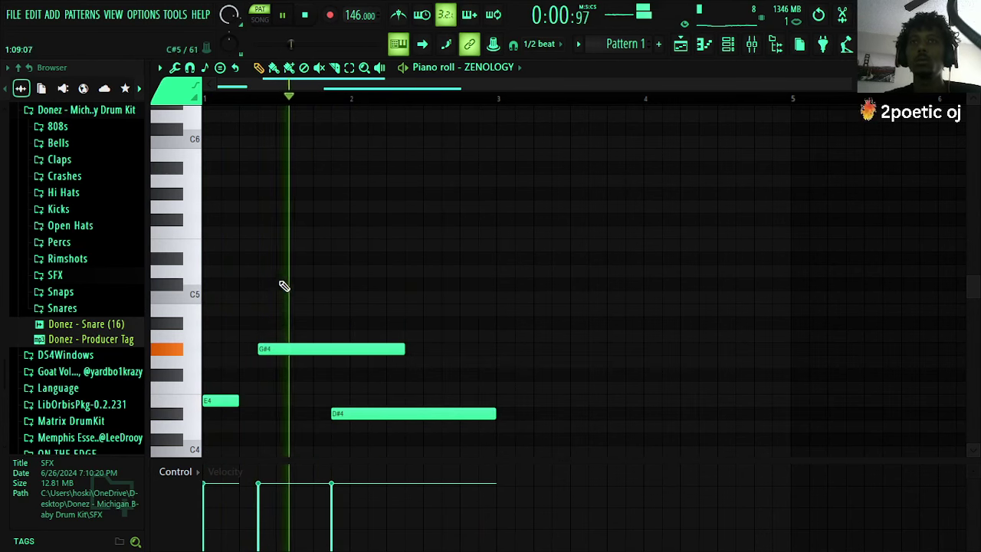
# - Add an A3 bass note under the melody from bar 1 to the start of bar 3 and play it
pyautogui.scroll(-3, 253, 360)
pyautogui.press('space')
pyautogui.click(219, 414)
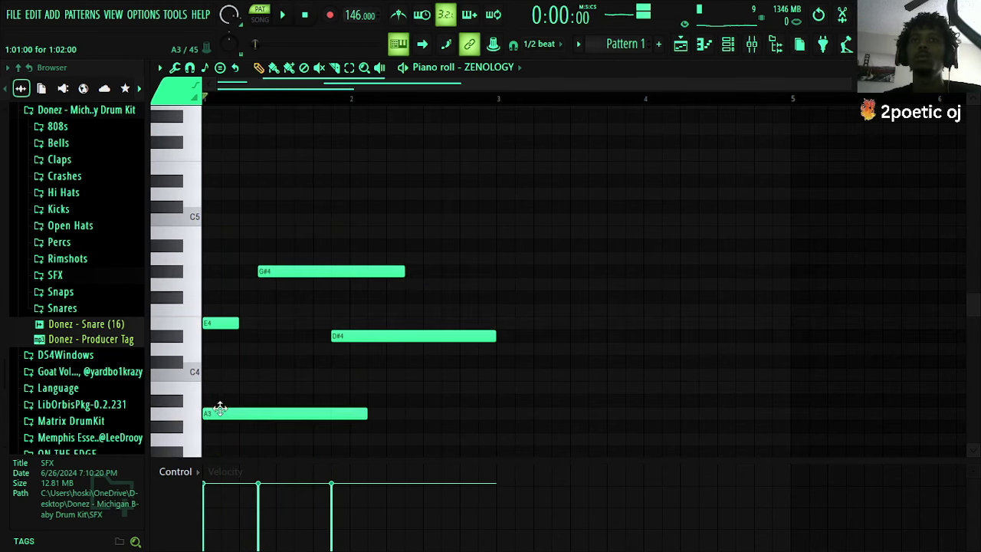
pyautogui.moveTo(367, 413); pyautogui.dragTo(498, 413)
pyautogui.press('space')
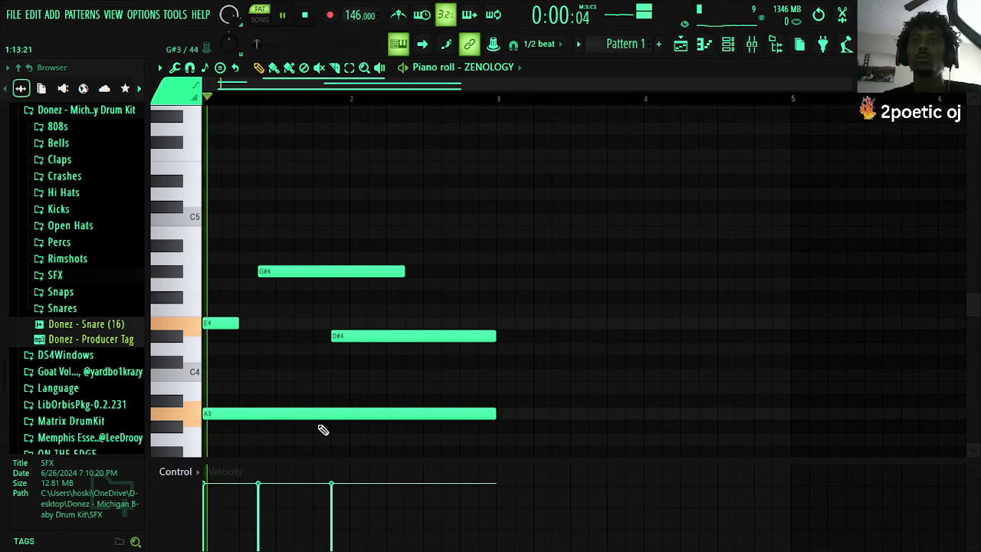
# - Shorten the A3 note to end at step 13 of bar 1 and follow it with a G#3 held to bar 3
pyautogui.click(353, 427)
pyautogui.moveTo(643, 426); pyautogui.dragTo(306, 413)
pyautogui.press('space')
pyautogui.press('space')
pyautogui.press('space')
pyautogui.press('space')
pyautogui.click(463, 427)
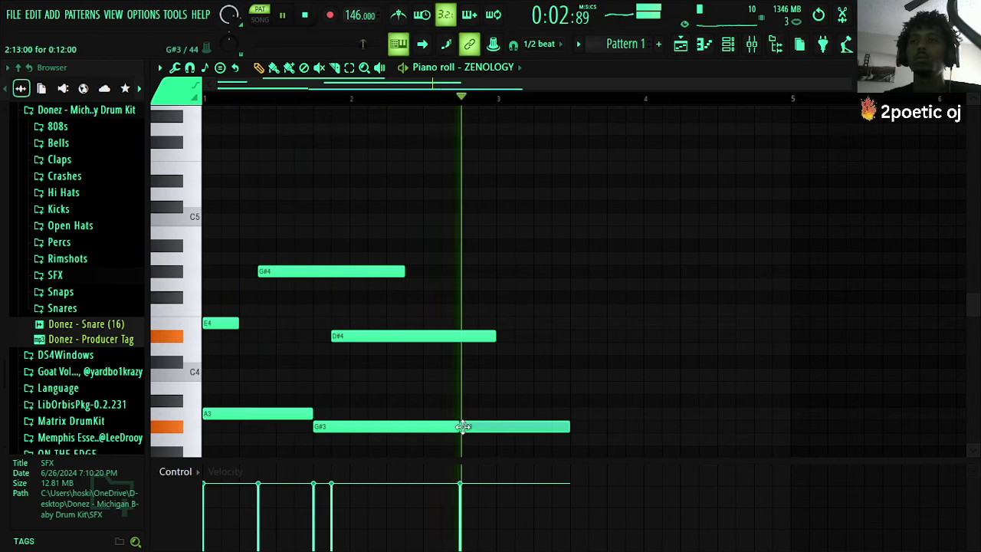
pyautogui.rightClick(463, 428)
pyautogui.moveTo(448, 427); pyautogui.dragTo(496, 427)
# - Select all the notes, transpose them up one octave and play the melody
pyautogui.click(350, 69)
pyautogui.moveTo(524, 222); pyautogui.dragTo(110, 469)
pyautogui.press('space')
pyautogui.hotkey('ctrl', 'Up')
pyautogui.press('space')
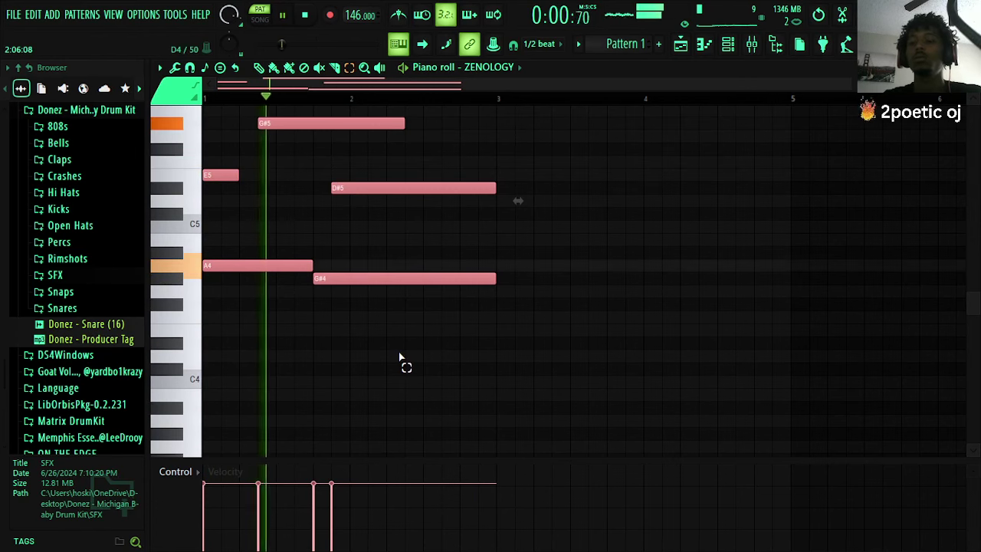
# - Duplicate the two-bar melody into the following two bars and close the piano roll
pyautogui.hotkey('ctrl', 'b')
pyautogui.click(687, 287)
pyautogui.click(970, 67)
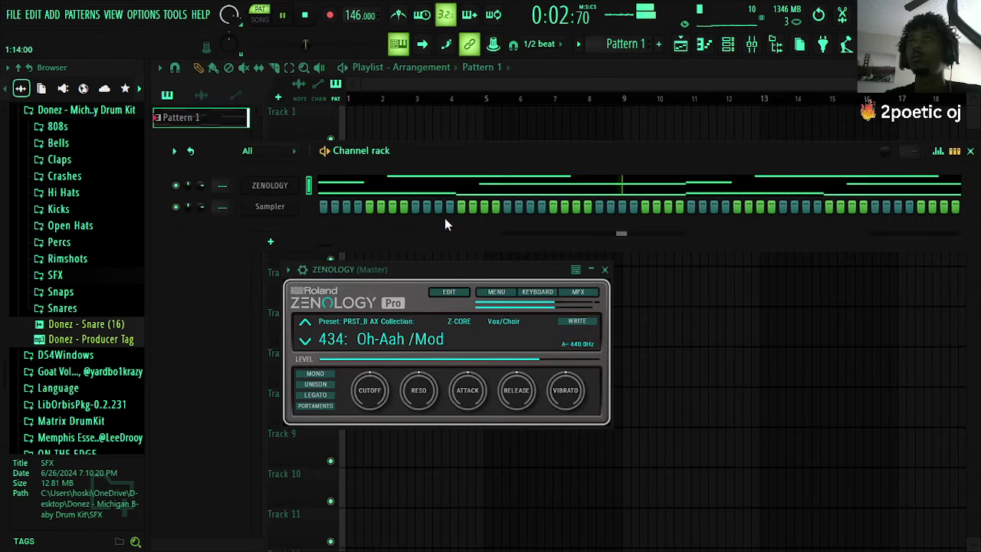
# - Switch ZENOLOGY to preset 435: AX Aerial Choir and route its channel to mixer Insert 1
pyautogui.click(307, 343)
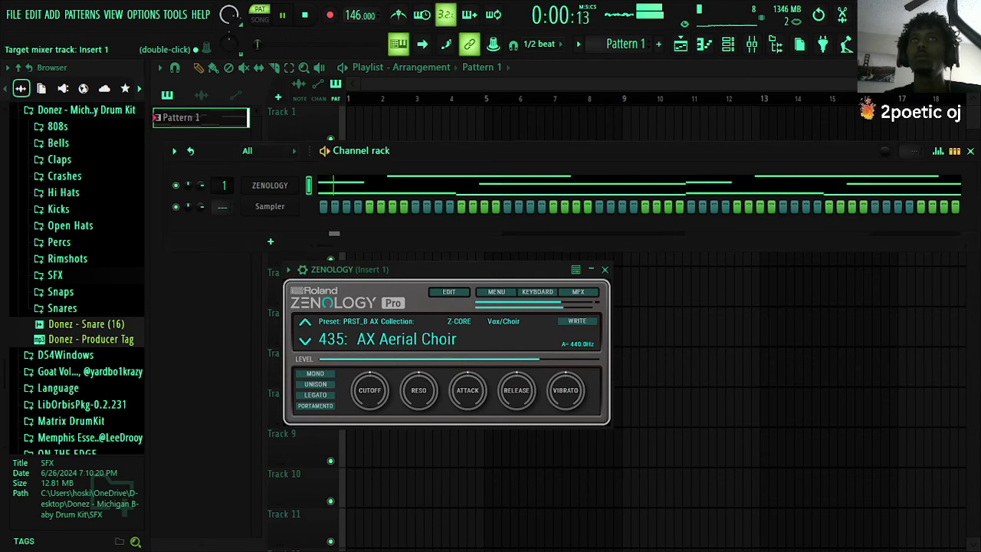
pyautogui.doubleClick(220, 188)
# - Load Fruity Parametric EQ 2 in slot 1 of Insert 1, cut the lows with band 1 and dip band 3 near 296 Hz
pyautogui.click(780, 146)
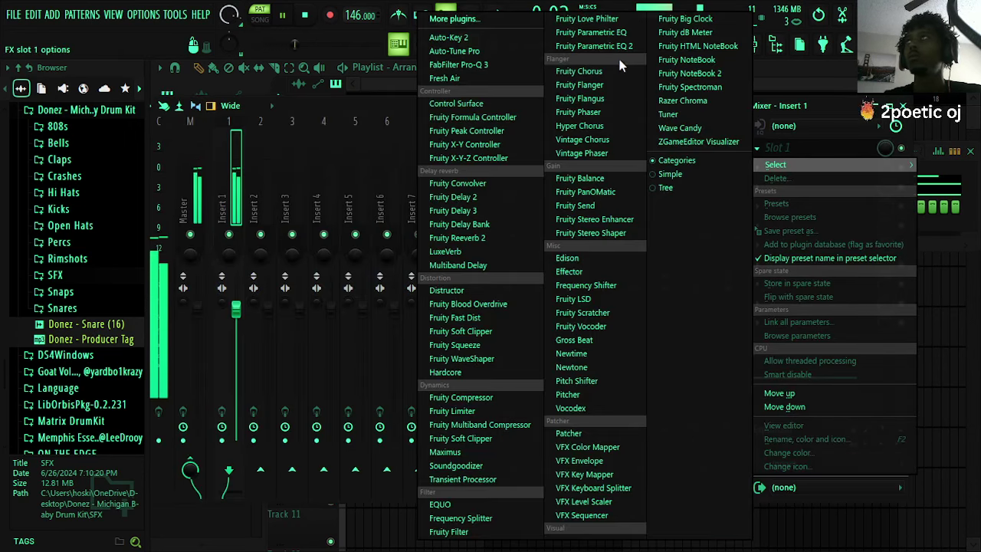
pyautogui.click(617, 46)
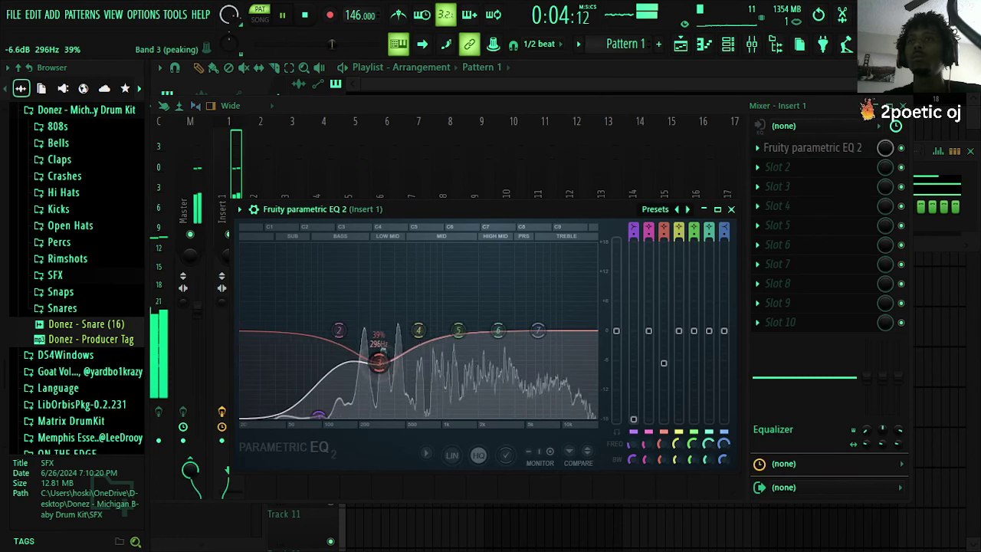
pyautogui.click(923, 175)
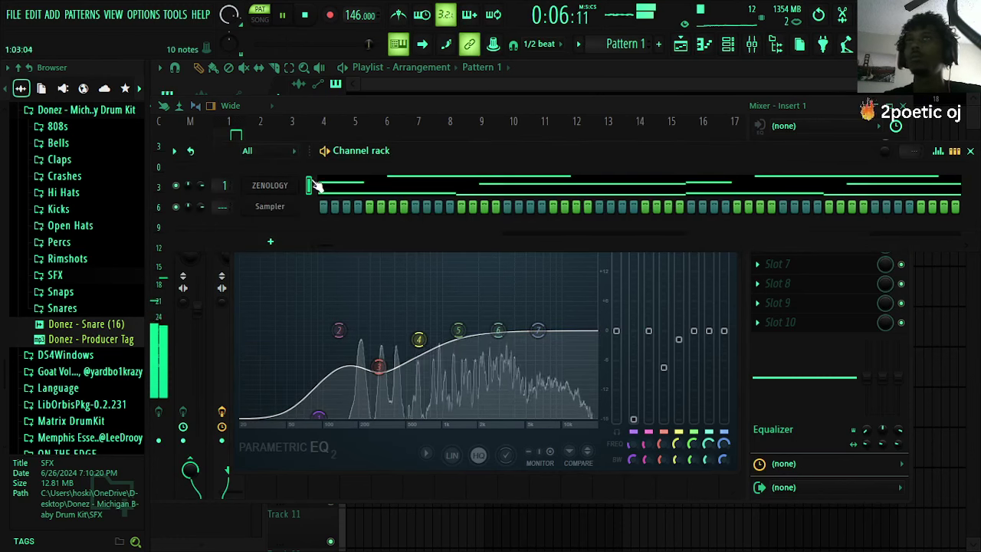
# - Audition Vox/Choir tones in ZENOLOGY's tone browser and load 284: Tubular Vox from the PRST_E XV Collection
pyautogui.click(258, 188)
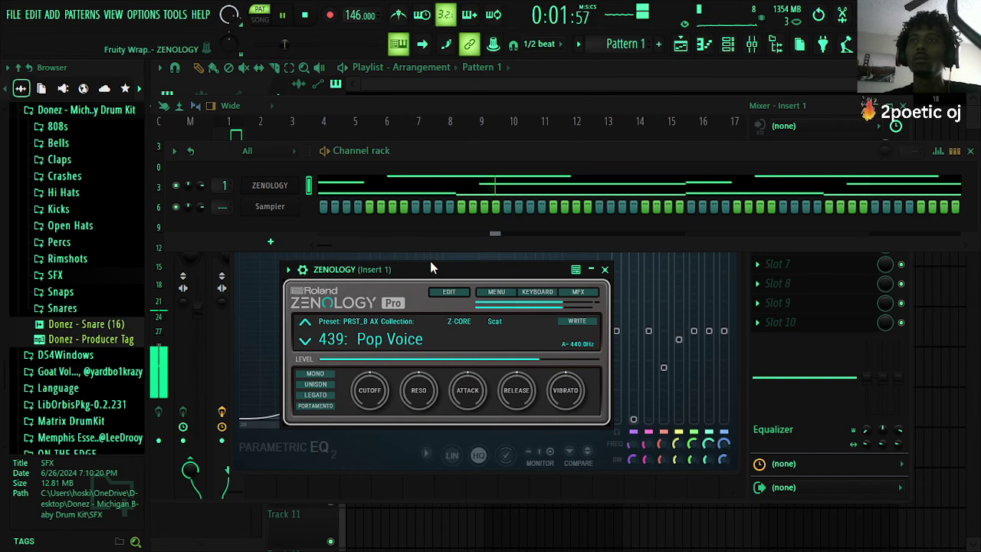
pyautogui.click(394, 338)
pyautogui.click(424, 390)
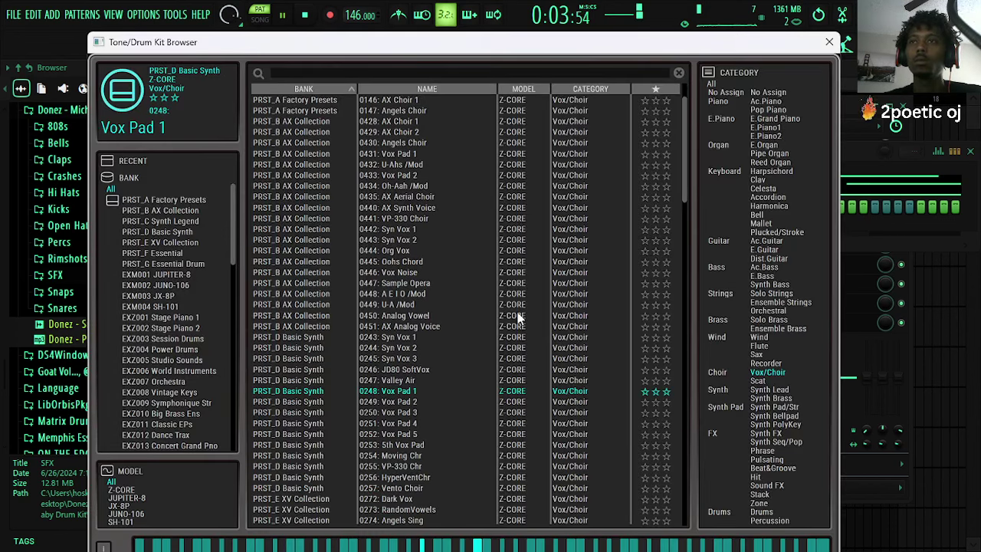
pyautogui.scroll(-5, 445, 401)
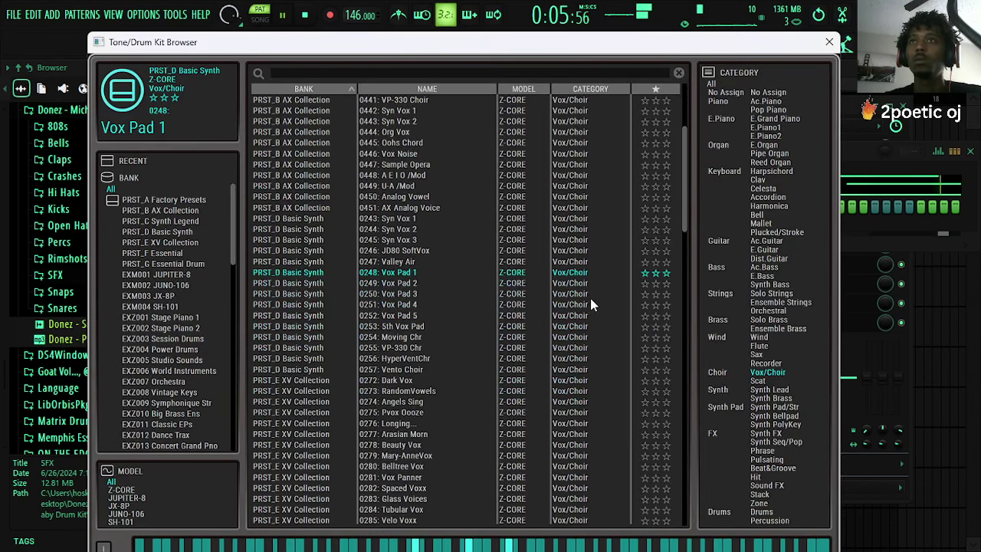
pyautogui.click(418, 413)
pyautogui.scroll(-2, 422, 399)
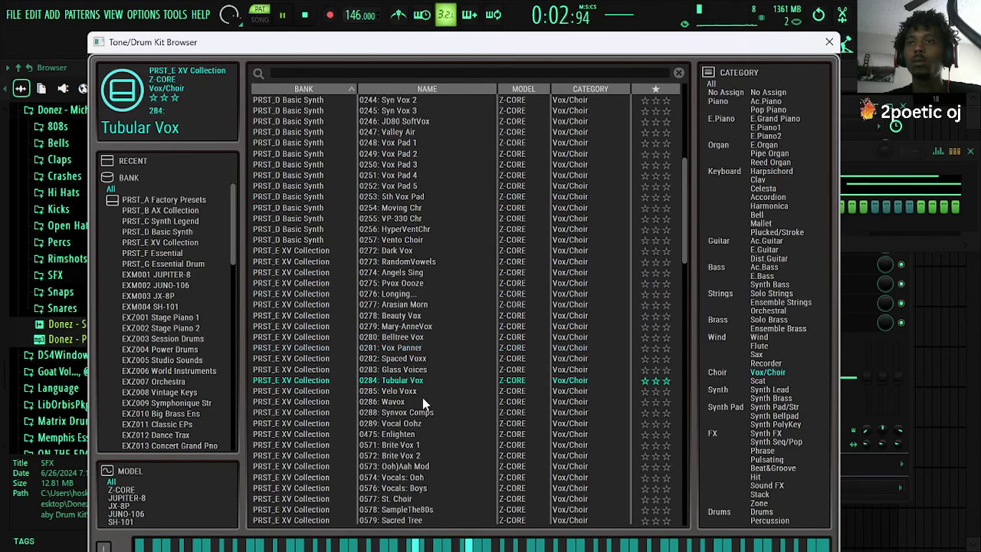
pyautogui.scroll(-2, 420, 414)
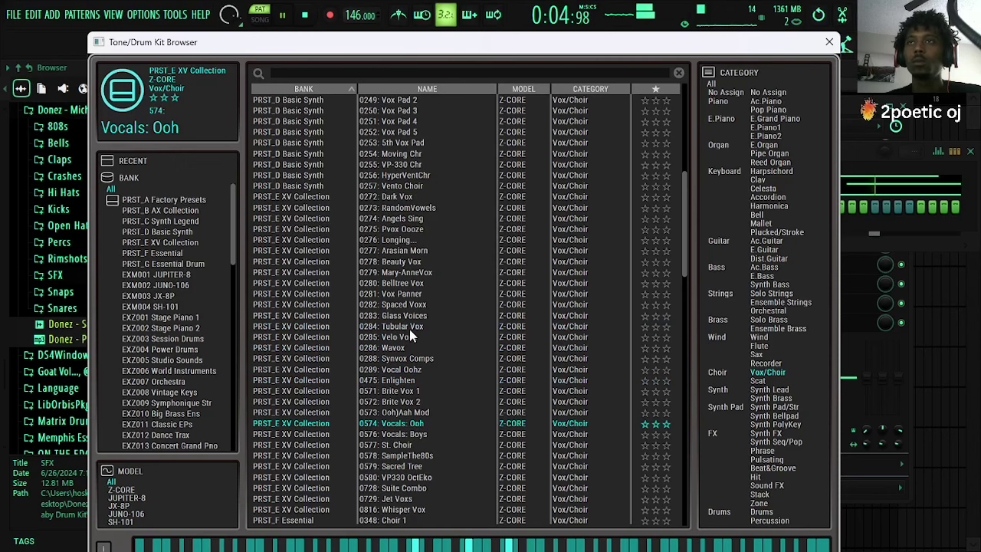
pyautogui.click(828, 43)
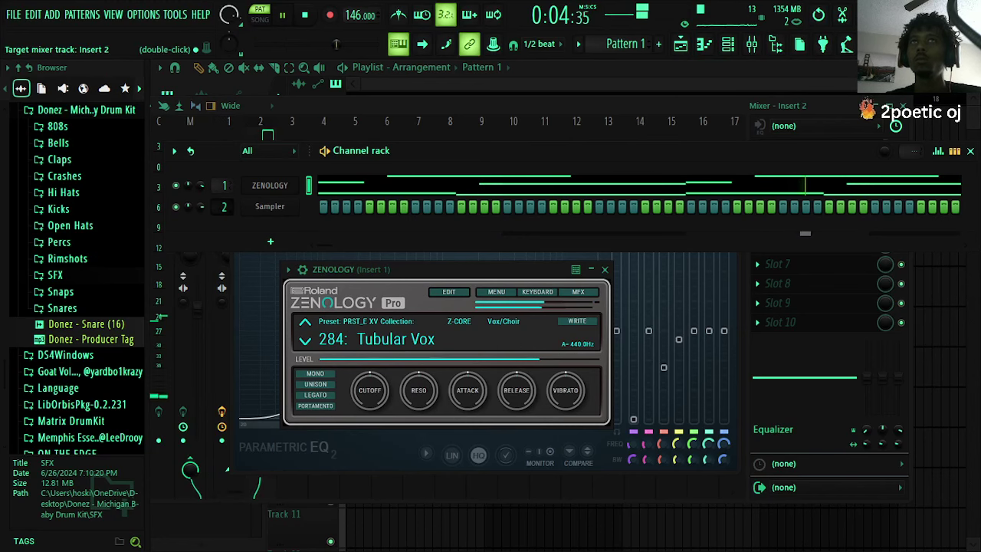
# - Insert a Purity instrument channel from the Sampler channel's options
pyautogui.rightClick(266, 208)
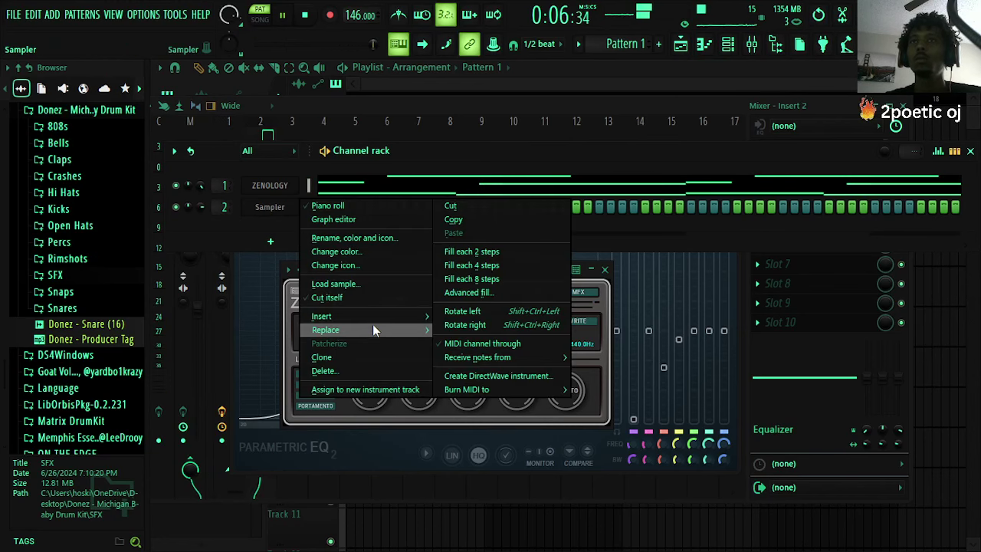
pyautogui.moveTo(369, 319)
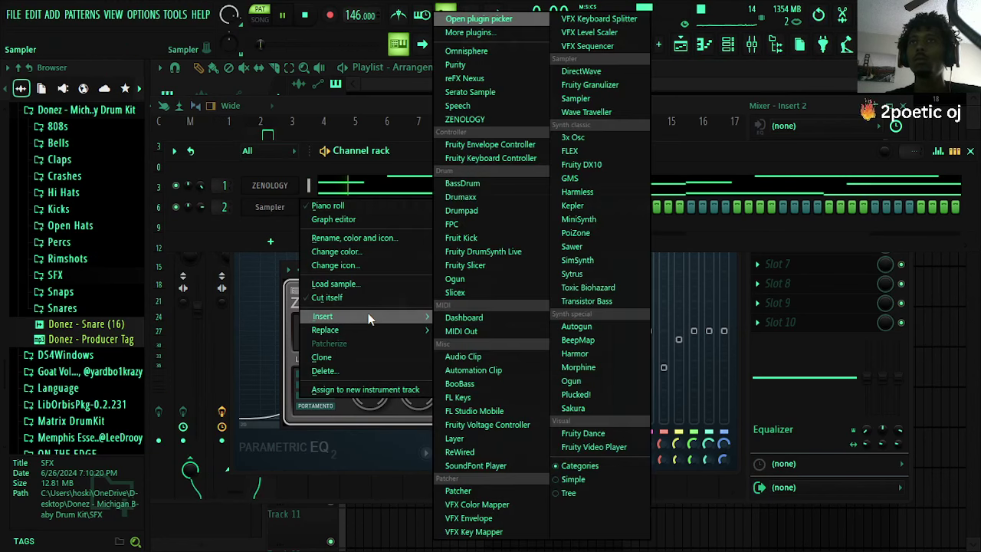
pyautogui.click(477, 65)
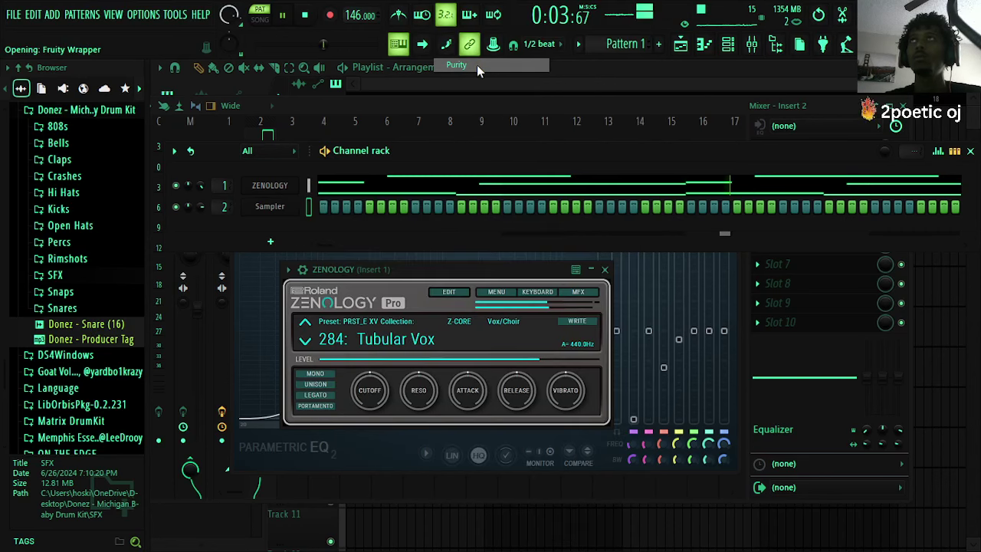
# - Load the Sine Lead preset from Purity's Lead Synth category and bring the channel rack to the front
pyautogui.click(526, 502)
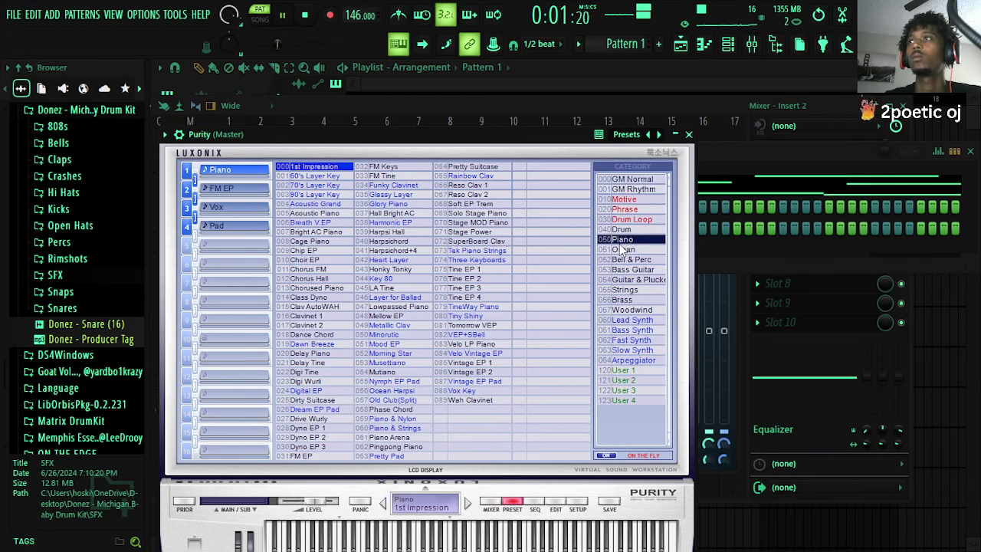
pyautogui.click(631, 319)
pyautogui.press('F6')
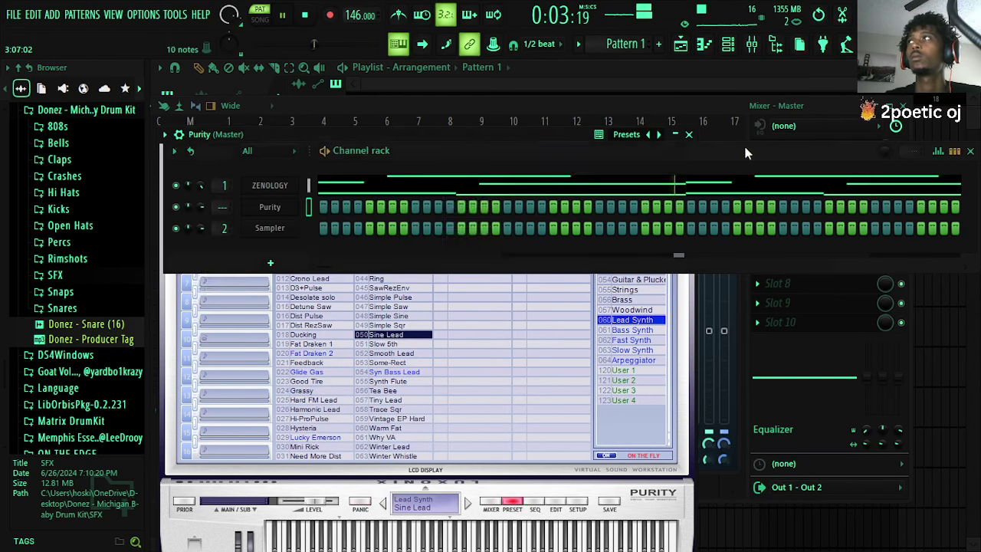
# - Open the Purity channel's piano roll and place a G#4 note with a length of 1:04:00 at the start of bar 1
pyautogui.rightClick(300, 205)
pyautogui.click(365, 202)
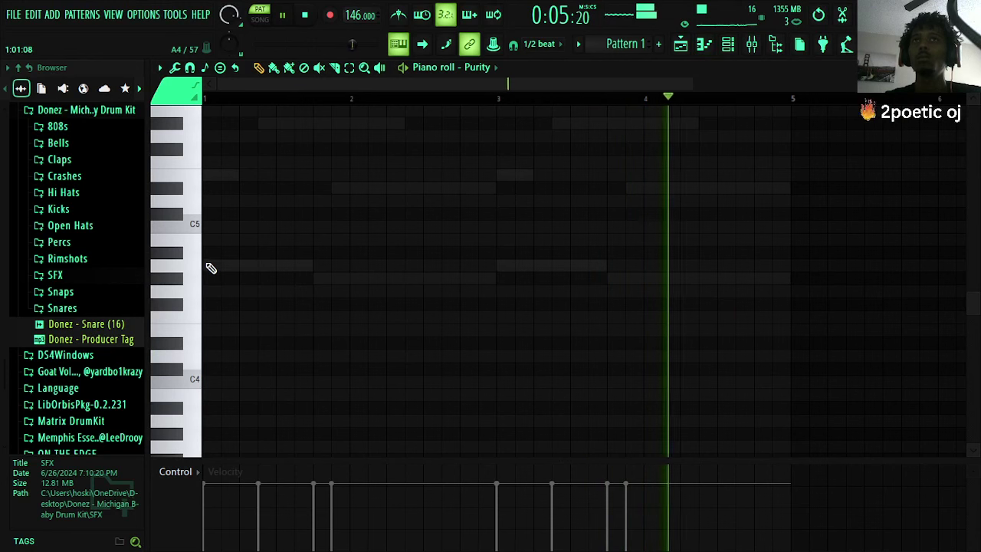
pyautogui.click(208, 273)
pyautogui.press('space')
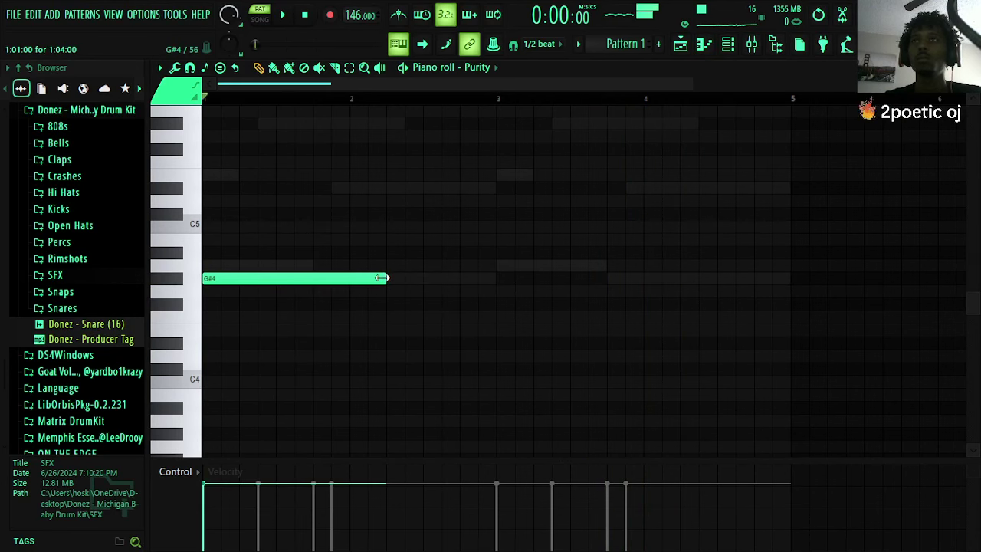
pyautogui.moveTo(518, 277); pyautogui.dragTo(458, 277)
pyautogui.rightClick(471, 277)
# - Load the Smooth Lead preset in Purity, audition it with the pattern and return to Purity's piano roll
pyautogui.click(727, 46)
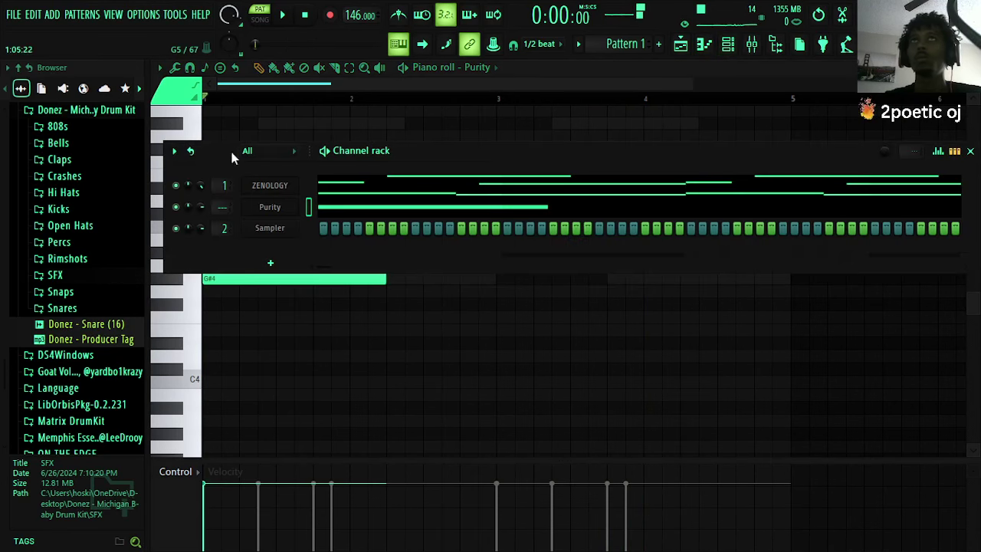
pyautogui.click(265, 208)
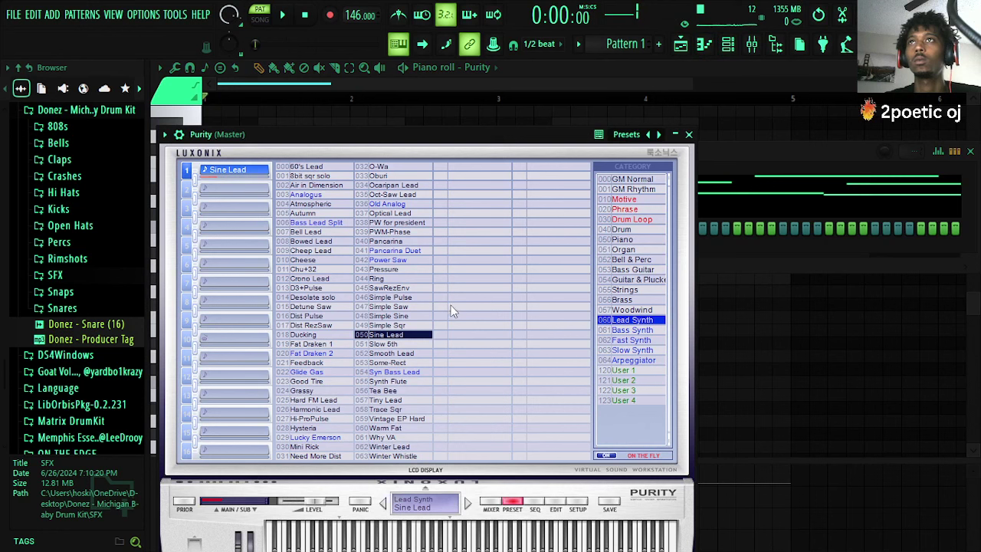
pyautogui.click(414, 352)
pyautogui.press('space')
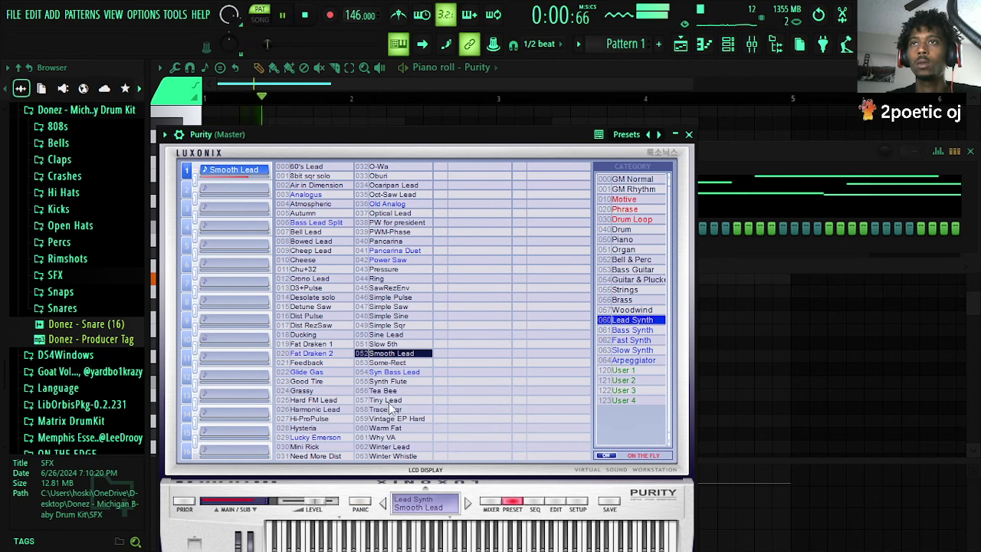
pyautogui.press('space')
pyautogui.click(604, 69)
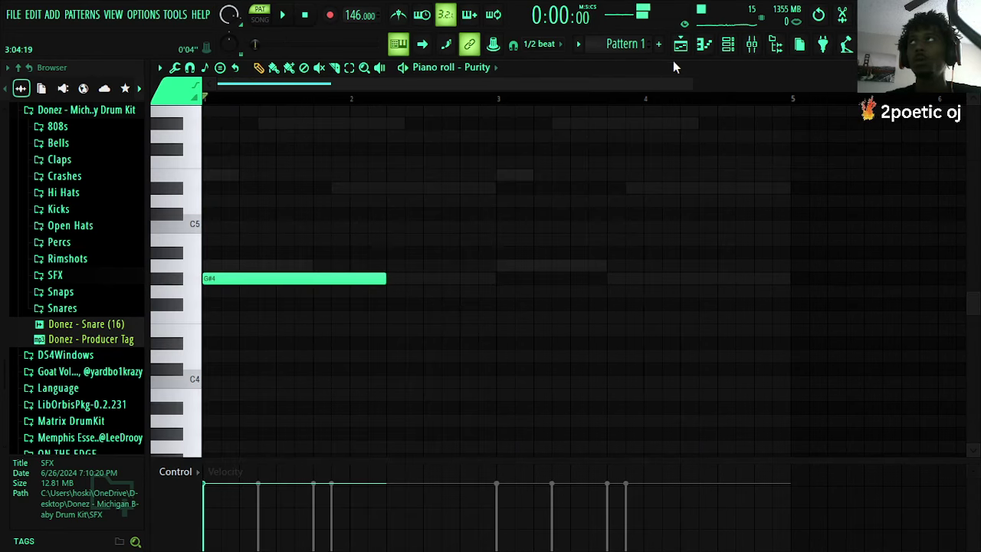
pyautogui.press('F6')
pyautogui.press('space')
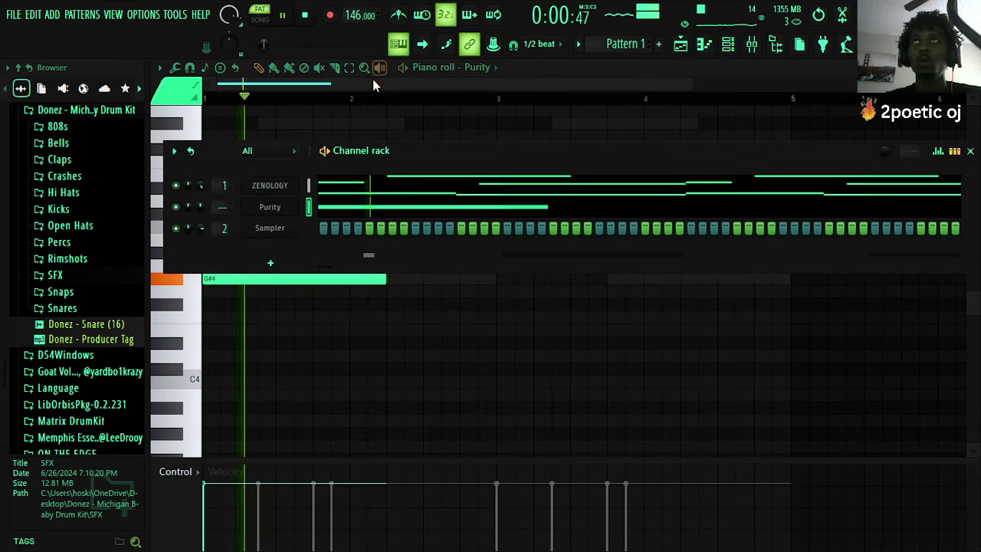
pyautogui.press('F6')
# - Lengthen the G#4 note to two bars and place an eight-step E5 note at step 3 of bar 1
pyautogui.moveTo(386, 279); pyautogui.dragTo(486, 261)
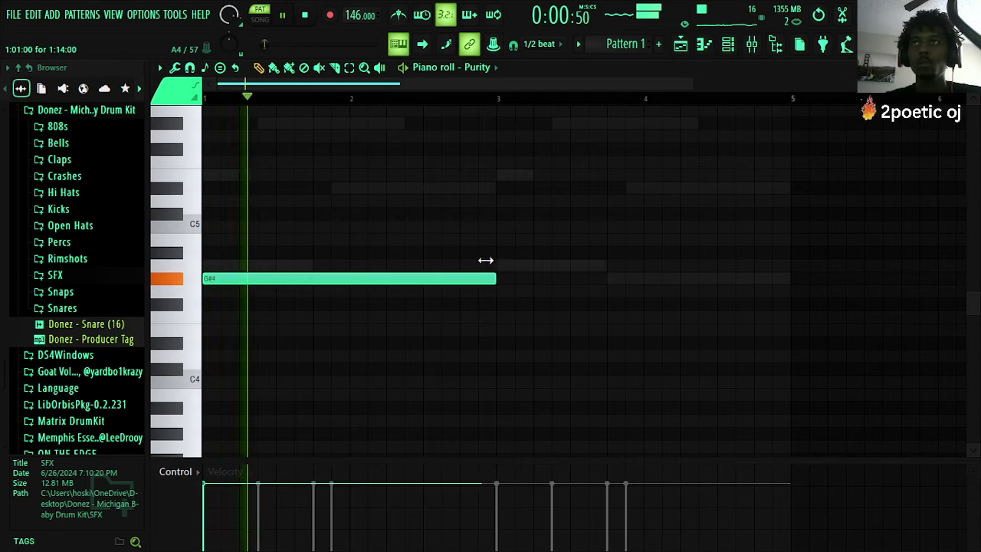
pyautogui.scroll(2, 341, 222)
pyautogui.press('space')
pyautogui.click(259, 162)
pyautogui.click(314, 227)
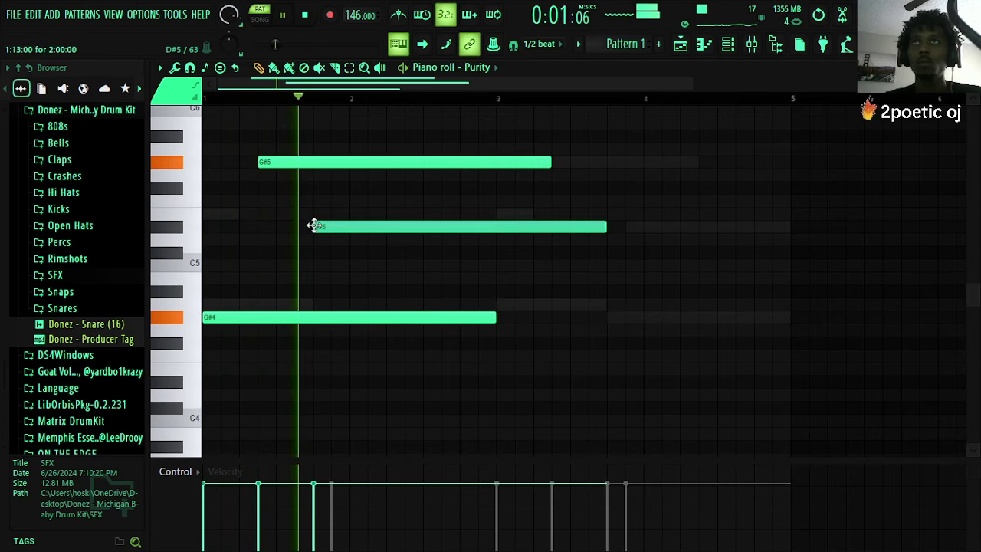
pyautogui.moveTo(608, 228); pyautogui.dragTo(383, 227)
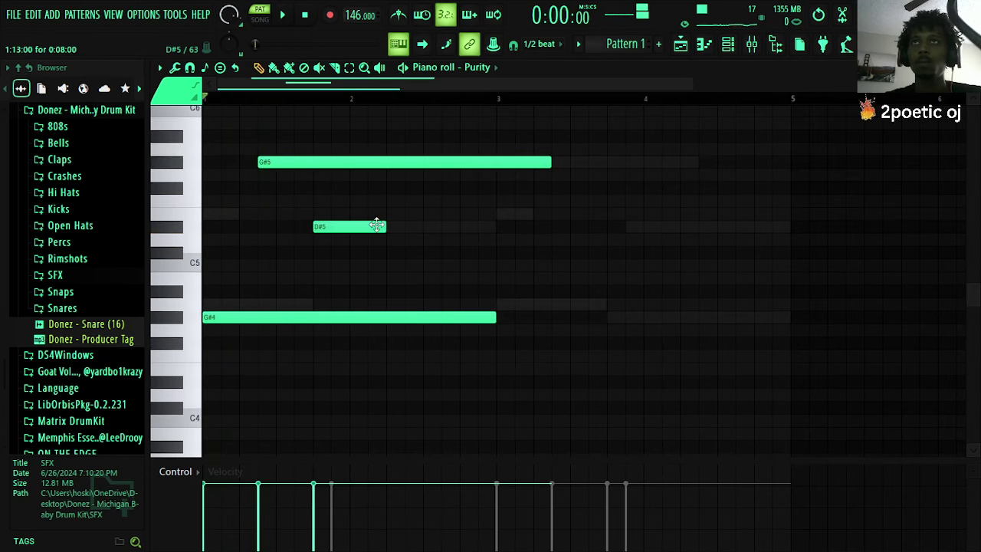
pyautogui.moveTo(316, 226); pyautogui.dragTo(263, 211)
pyautogui.rightClick(311, 163)
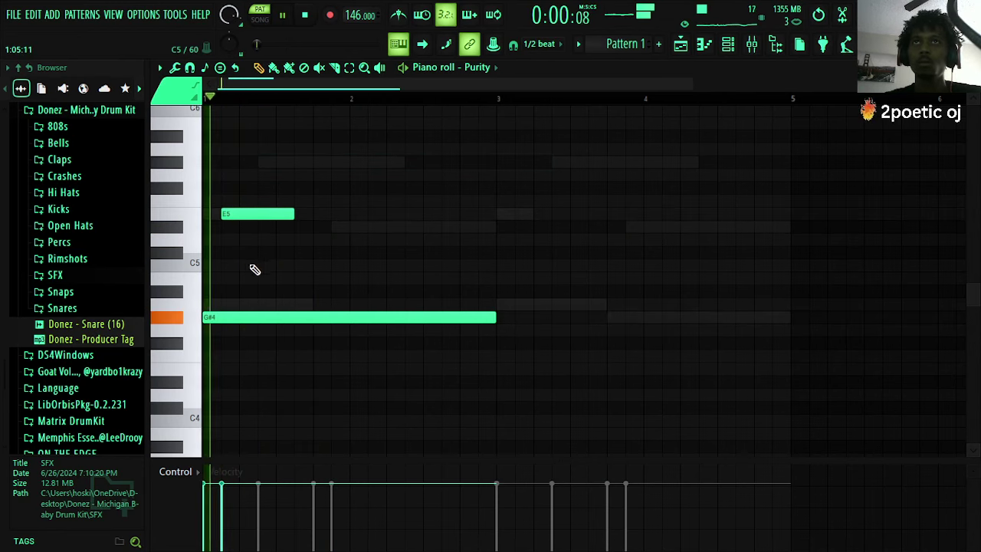
pyautogui.click(283, 265)
pyautogui.moveTo(309, 266); pyautogui.dragTo(298, 234)
pyautogui.press('space')
pyautogui.press('space')
pyautogui.rightClick(311, 238)
pyautogui.press('space')
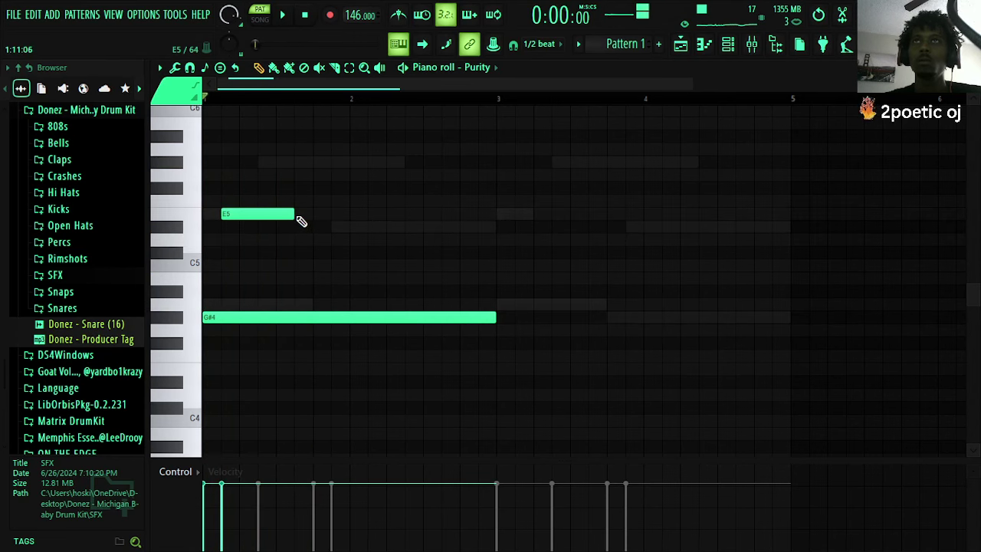
# - Lengthen the E5 note to one bar and add one-bar D#5 and F#5 notes at steps 13 and 15 of bar 1
pyautogui.press('space')
pyautogui.click(322, 227)
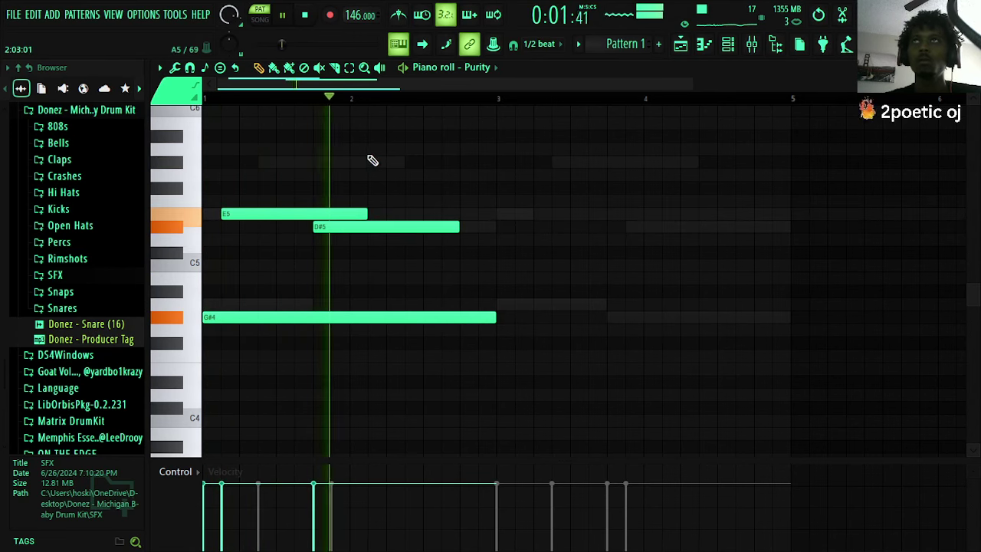
pyautogui.click(373, 162)
pyautogui.rightClick(392, 157)
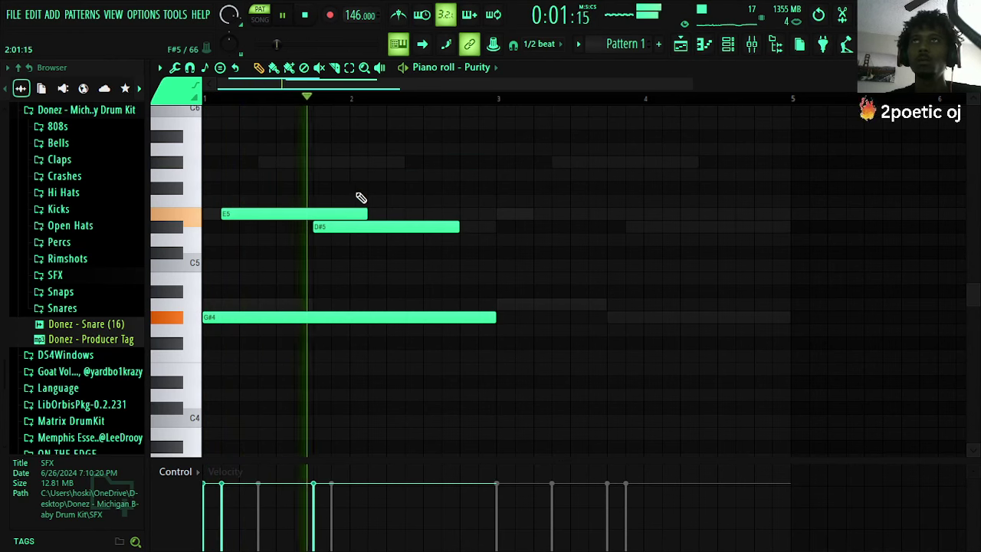
pyautogui.click(356, 190)
pyautogui.rightClick(353, 191)
pyautogui.click(331, 189)
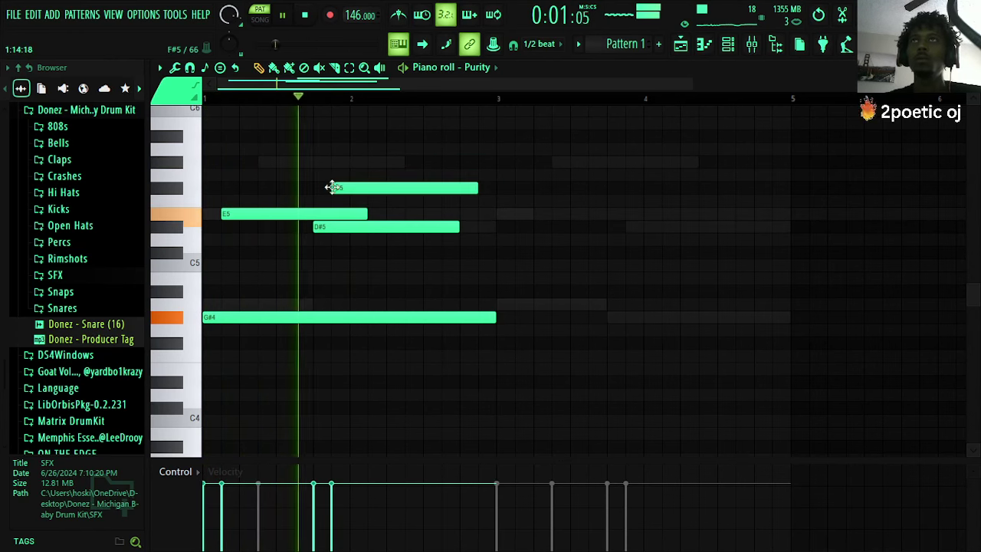
# - Add a G#5 note at step 7 of bar 2, trim it to end at bar 3 and play the melody
pyautogui.click(415, 162)
pyautogui.moveTo(548, 162); pyautogui.dragTo(495, 163)
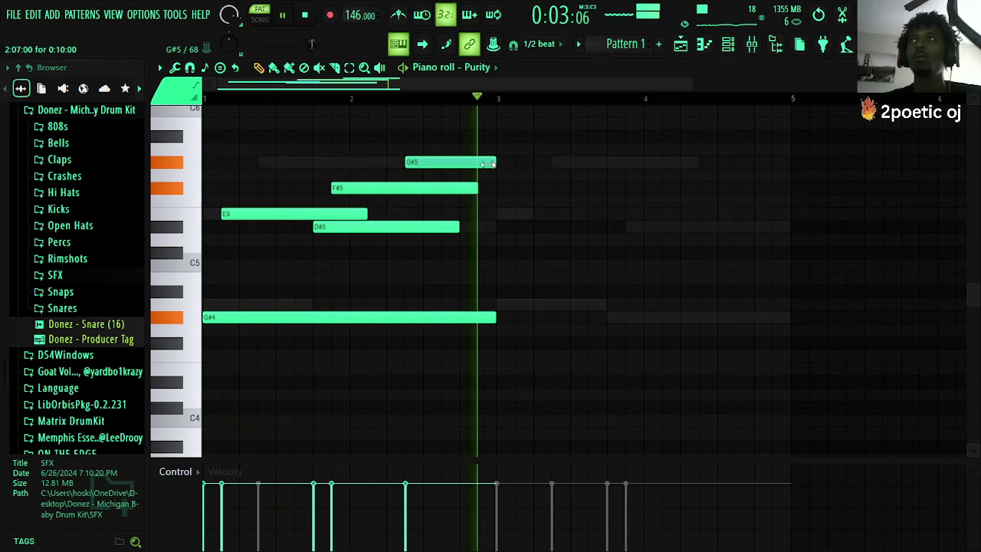
pyautogui.press('space')
pyautogui.press('space')
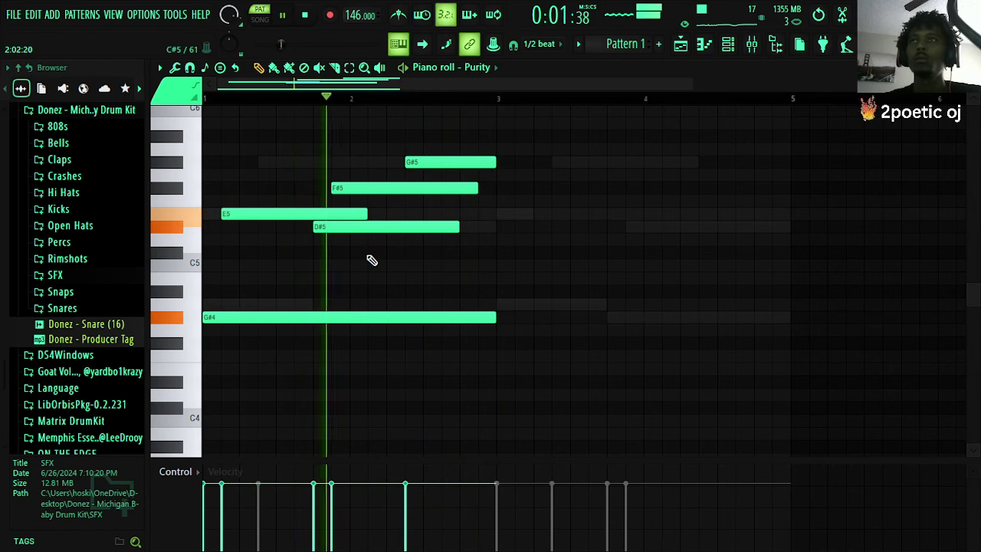
pyautogui.click(400, 268)
pyautogui.rightClick(418, 266)
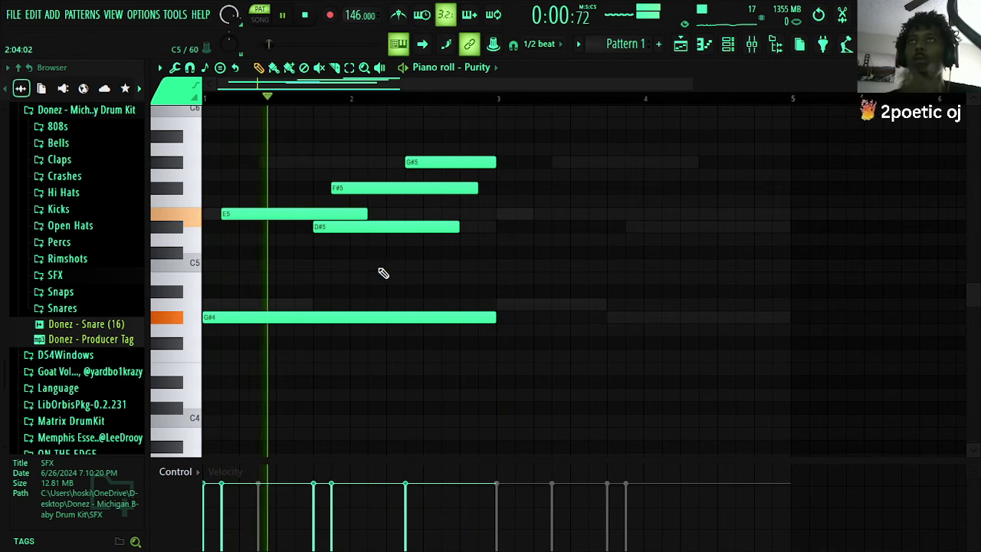
pyautogui.click(389, 279)
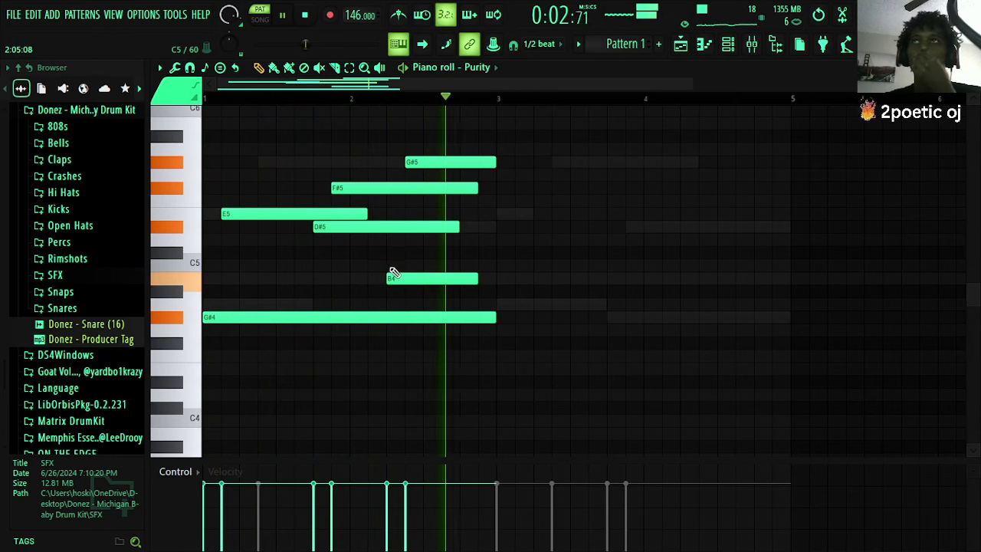
pyautogui.rightClick(394, 276)
# - Replace the G#5 note with an eight-step one starting at step 9 of bar 2 and ending at bar 3
pyautogui.rightClick(414, 162)
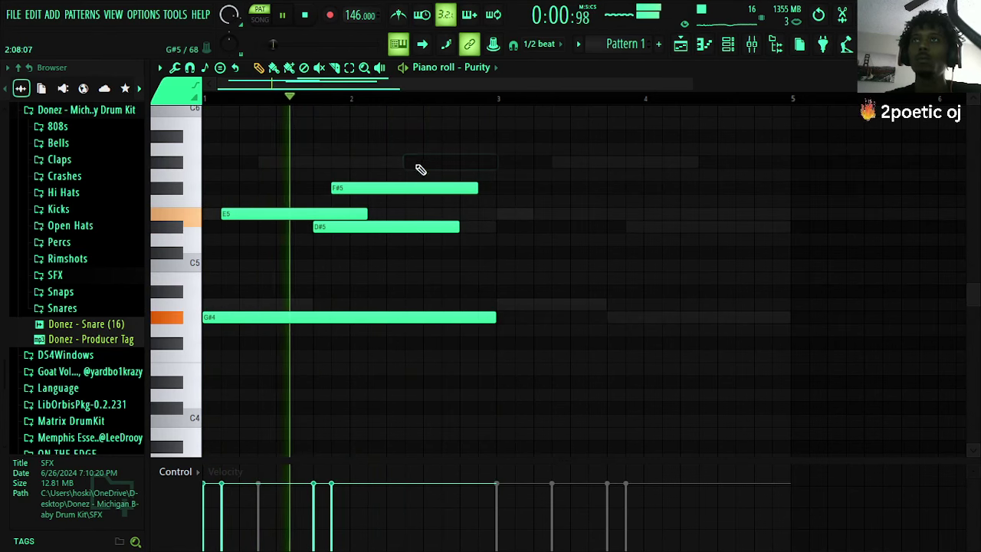
pyautogui.click(426, 161)
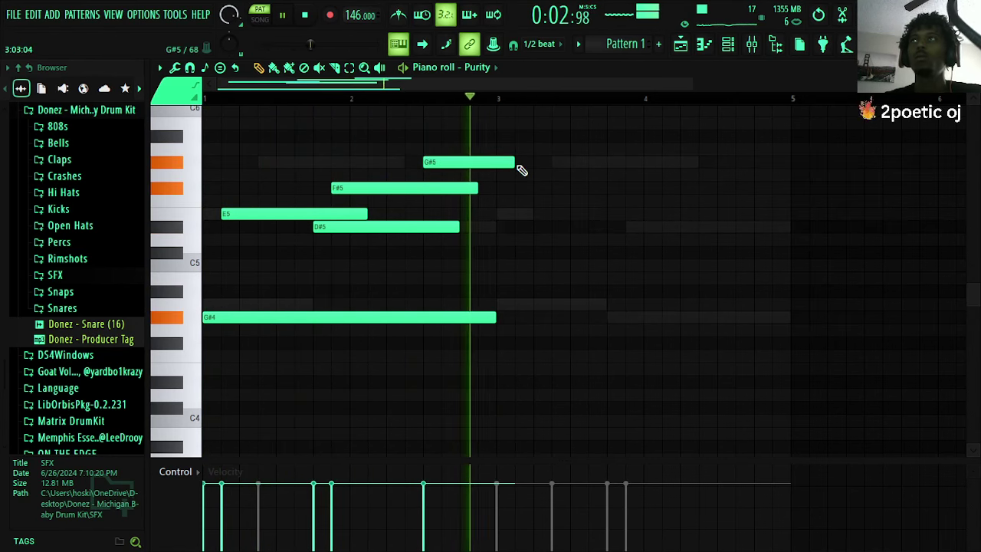
pyautogui.click(536, 162)
pyautogui.press('space')
pyautogui.press('space')
pyautogui.rightClick(536, 162)
pyautogui.moveTo(513, 162); pyautogui.dragTo(494, 160)
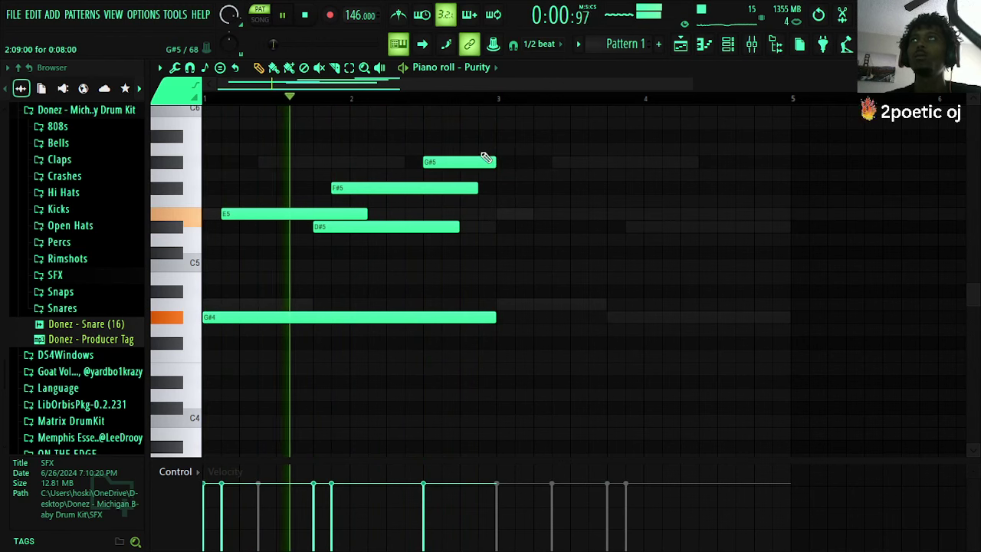
# - Select all Purity notes and duplicate the two-bar melody into bars 3 and 4
pyautogui.click(350, 68)
pyautogui.hotkey('ctrl', 'a')
pyautogui.hotkey('ctrl', 'b')
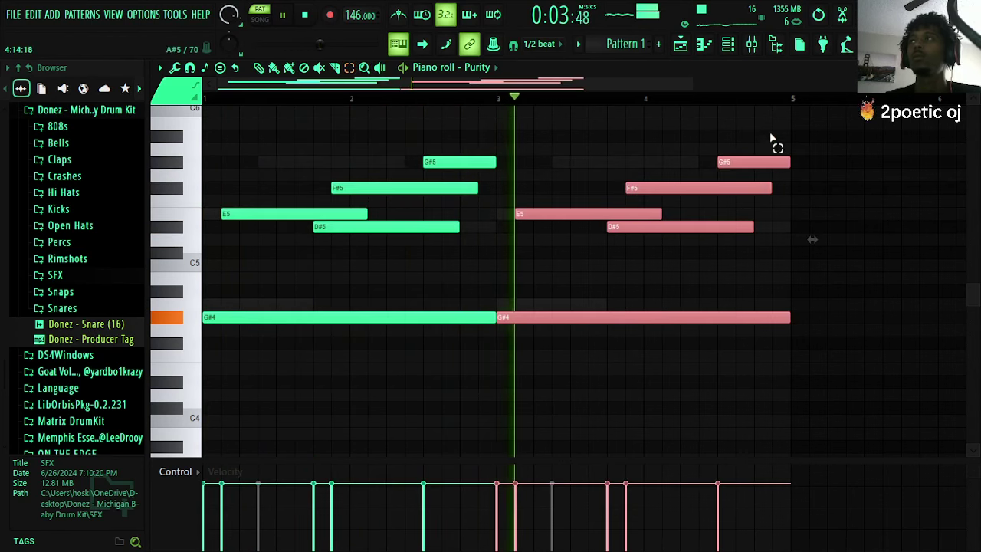
# - Select every note of the four-bar Purity melody and transpose it up one octave overall
pyautogui.moveTo(772, 118); pyautogui.dragTo(240, 381)
pyautogui.hotkey('ctrl', 'Down')
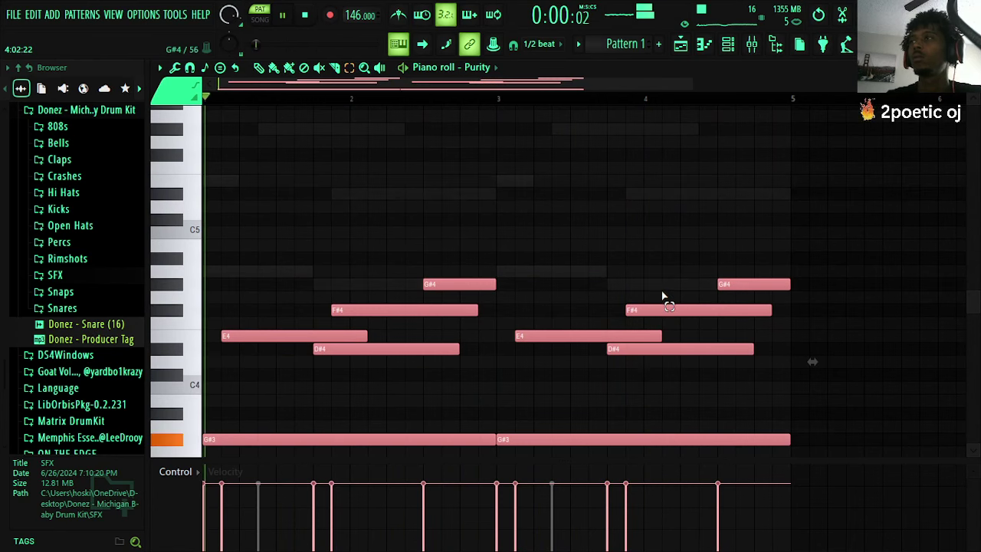
pyautogui.hotkey('ctrl', 'Up')
pyautogui.hotkey('ctrl', 'Up')
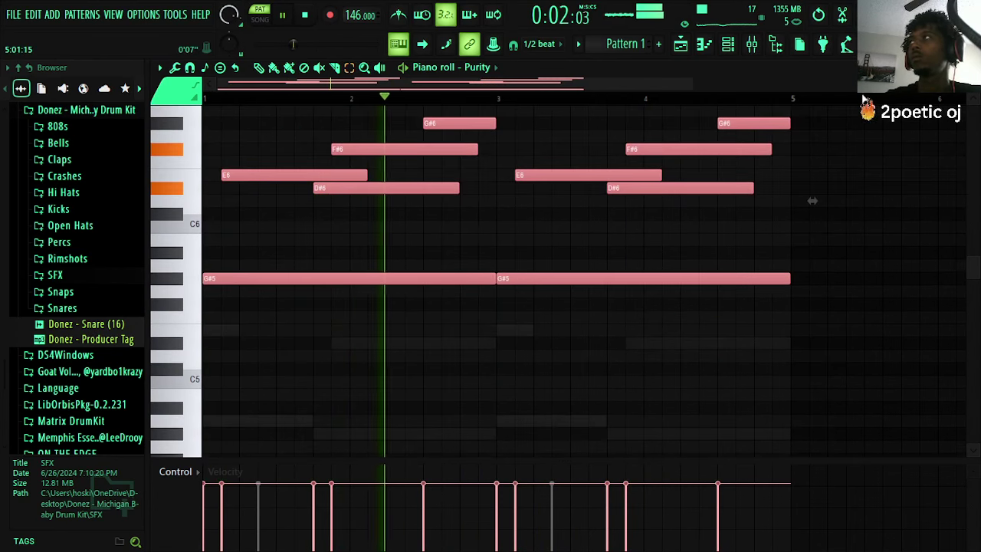
# - Close the piano roll, route Purity to Insert 2 and load Fruity Parametric EQ 2 in that track's slot 1
pyautogui.click(971, 68)
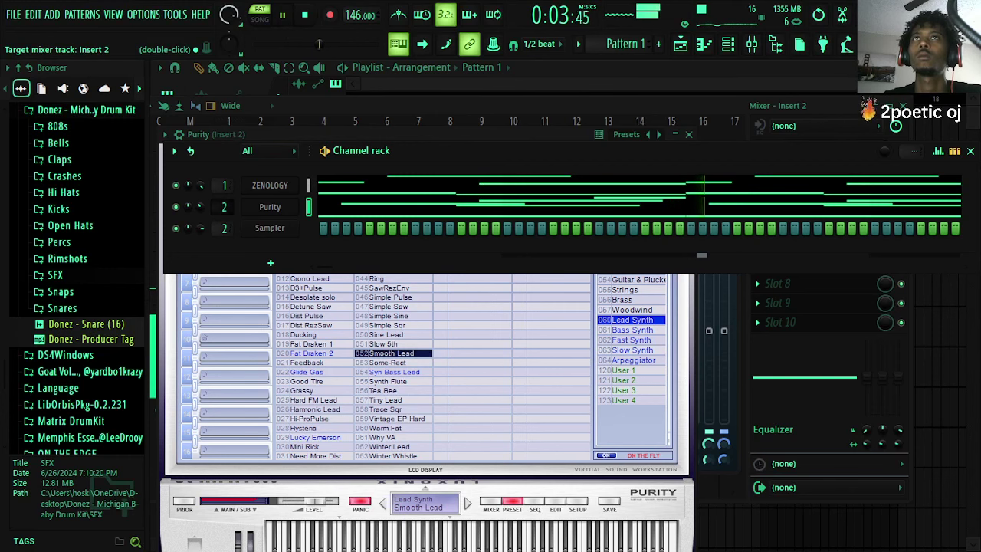
pyautogui.doubleClick(223, 207)
pyautogui.click(814, 148)
pyautogui.click(606, 46)
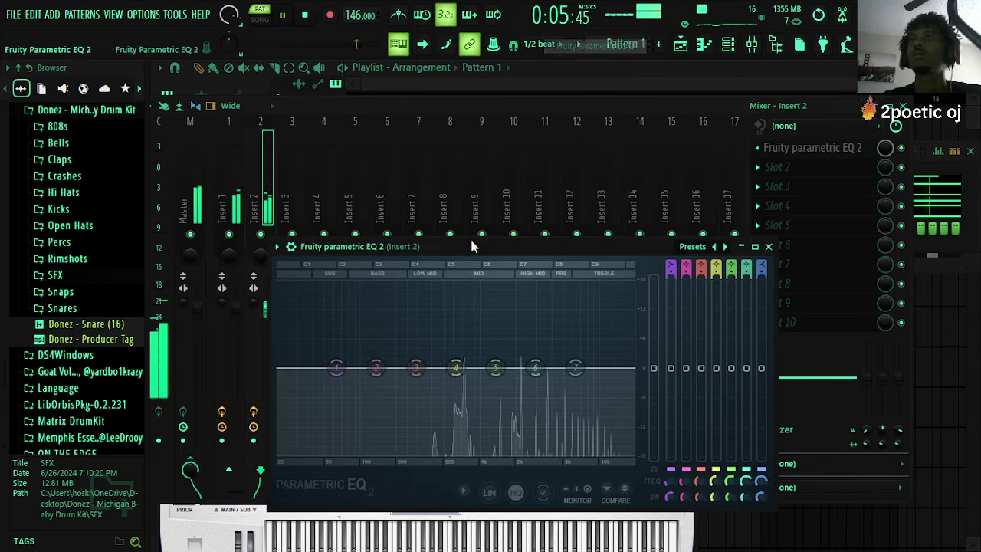
# - Dip EQ bands 4 and 5 in the mids and raise band 7 to about 4.2 dB near 7386 Hz
pyautogui.moveTo(496, 369); pyautogui.dragTo(454, 383)
pyautogui.moveTo(576, 368); pyautogui.dragTo(584, 348)
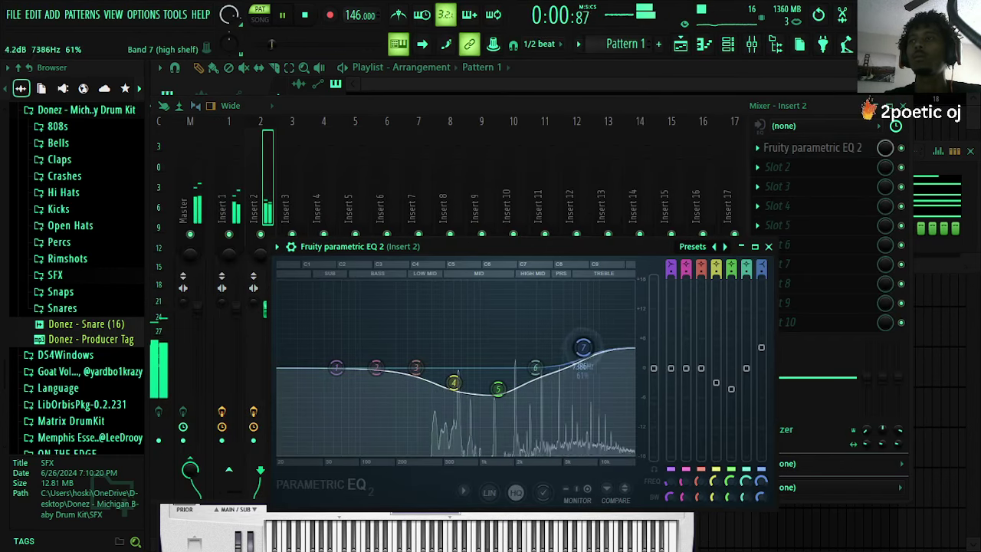
pyautogui.click(769, 247)
# - Load Fruity Reeverb 2 in slot 2 of Insert 2, choose the Cathedral preset and lower the wet level
pyautogui.click(808, 167)
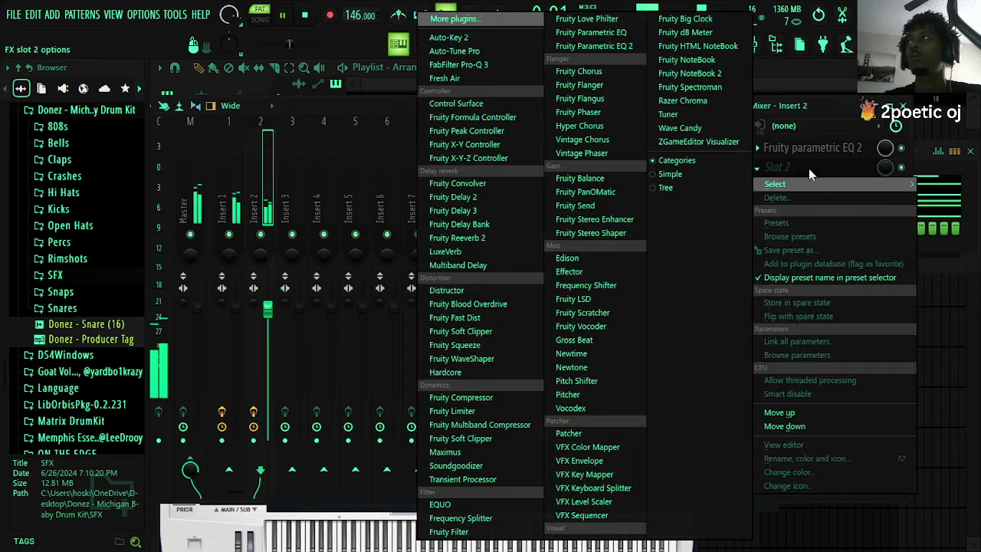
pyautogui.click(502, 238)
pyautogui.click(634, 265)
pyautogui.moveTo(652, 290); pyautogui.dragTo(653, 305)
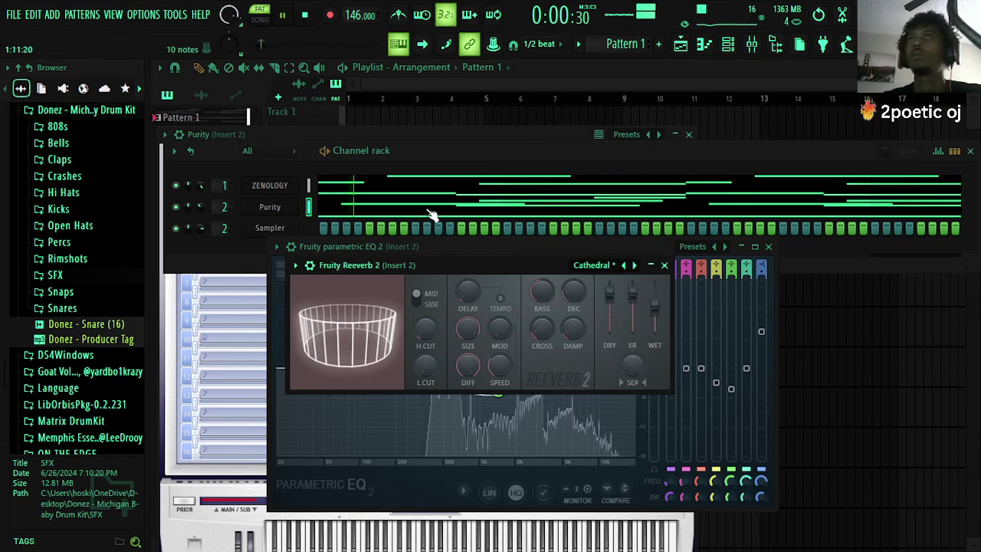
# - Insert a second ZENOLOGY instrument channel from the Sampler channel's options
pyautogui.rightClick(299, 227)
pyautogui.moveTo(322, 337)
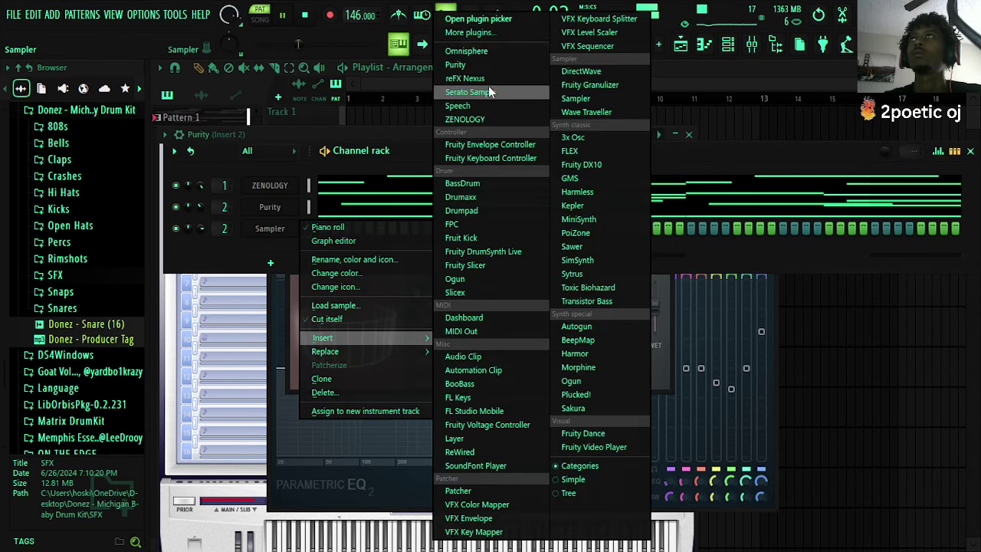
pyautogui.click(465, 120)
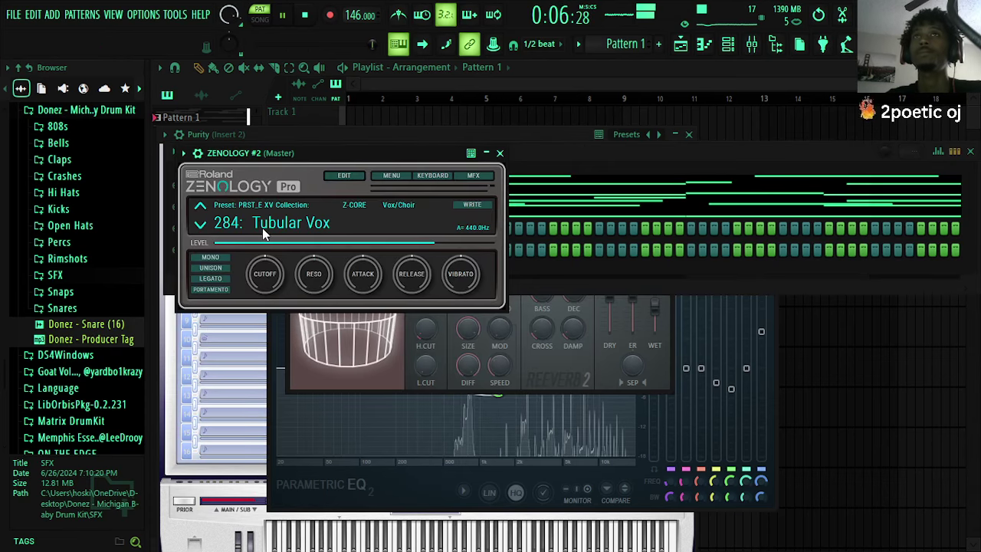
# - Open ZENOLOGY #2's tone browser and audition sounds across the Synth Lead, PolyKey, Pad/Str, Bellpad and Synth FX categories
pyautogui.click(262, 228)
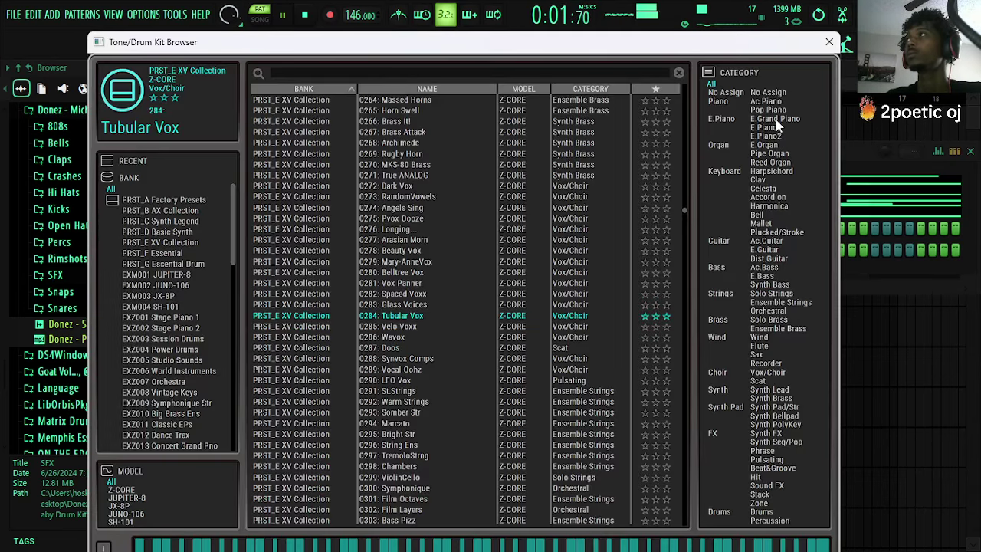
pyautogui.click(782, 392)
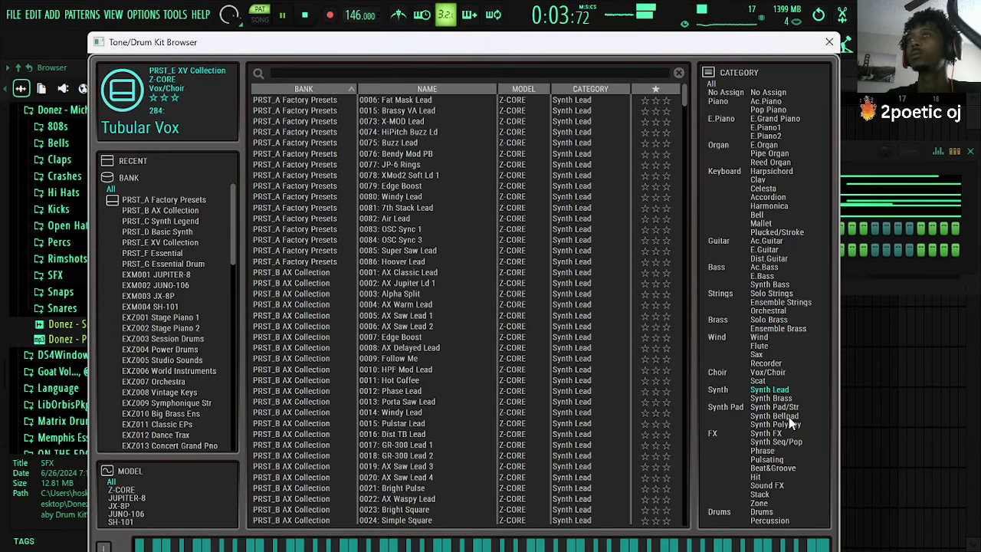
pyautogui.click(789, 424)
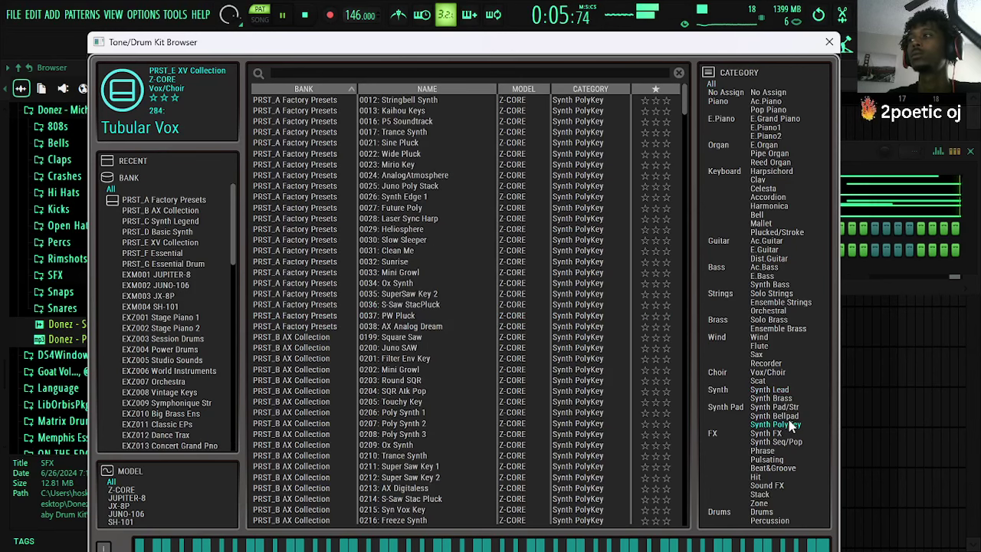
pyautogui.click(792, 408)
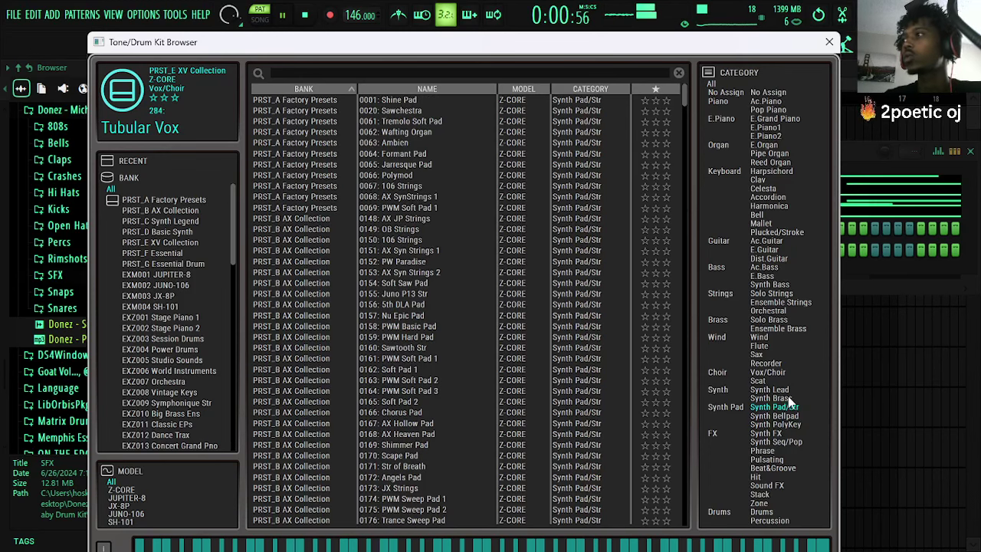
pyautogui.click(774, 415)
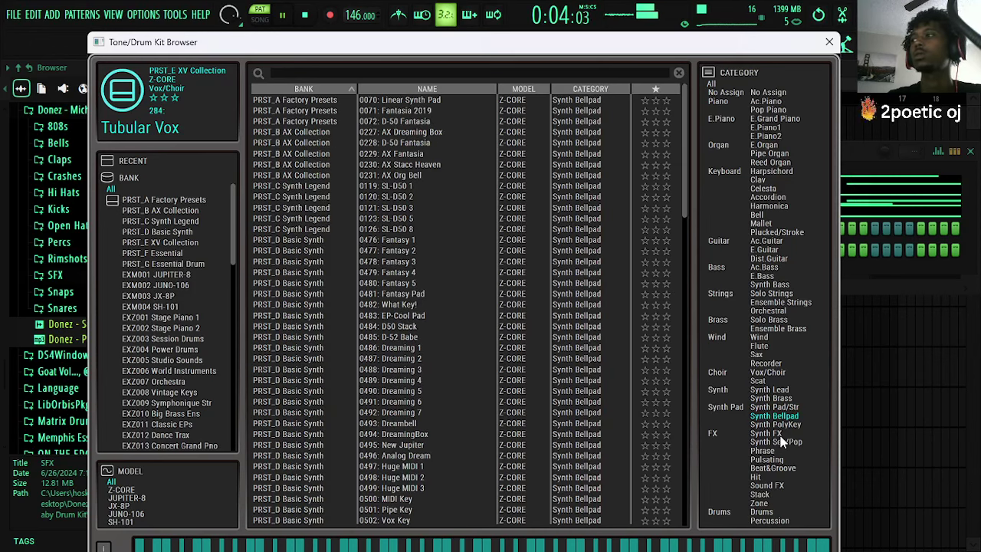
pyautogui.click(778, 434)
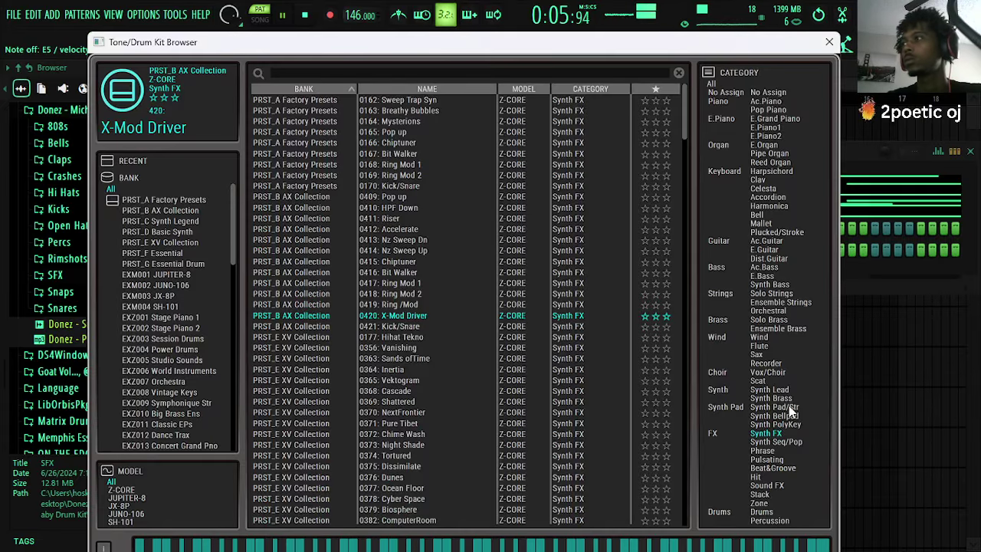
# - Load the 073: X-MOD Lead preset from the Synth Lead category, close the tone browser and stop playback
pyautogui.click(773, 399)
pyautogui.click(771, 392)
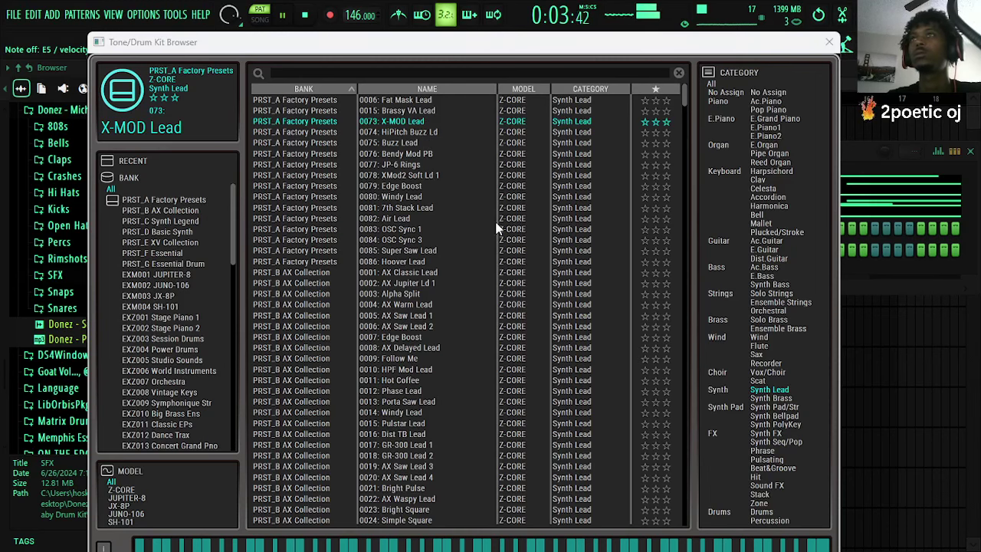
pyautogui.click(829, 41)
pyautogui.click(575, 154)
pyautogui.press('space')
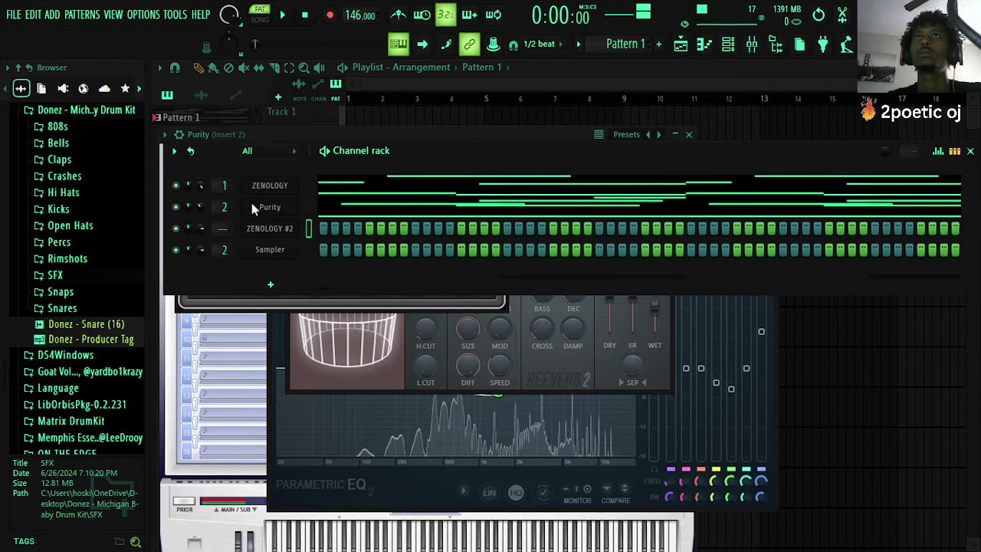
# - Open the piano roll of the ZENOLOGY #2 channel
pyautogui.rightClick(276, 229)
pyautogui.click(328, 227)
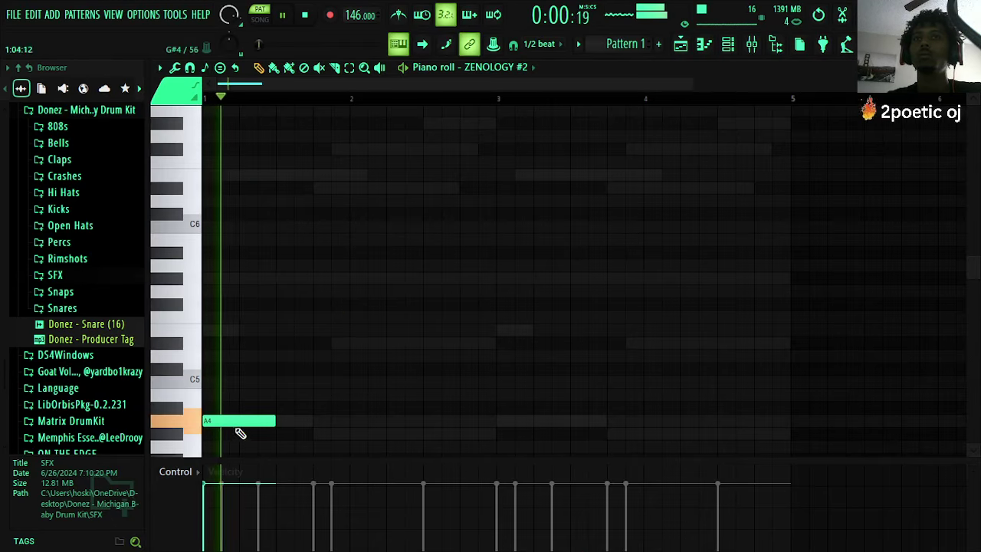
pyautogui.press('space')
pyautogui.click(734, 46)
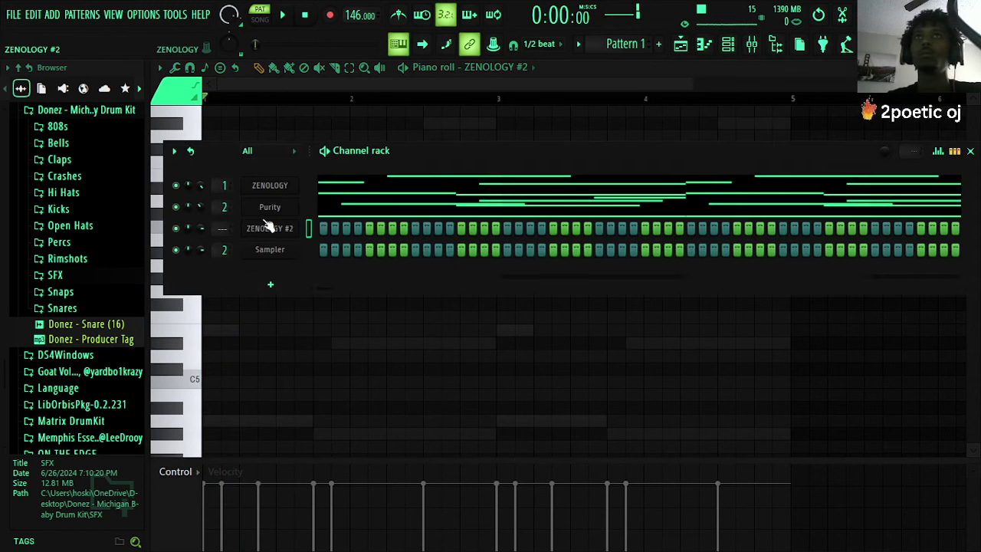
pyautogui.click(433, 103)
pyautogui.moveTo(210, 181); pyautogui.dragTo(345, 176)
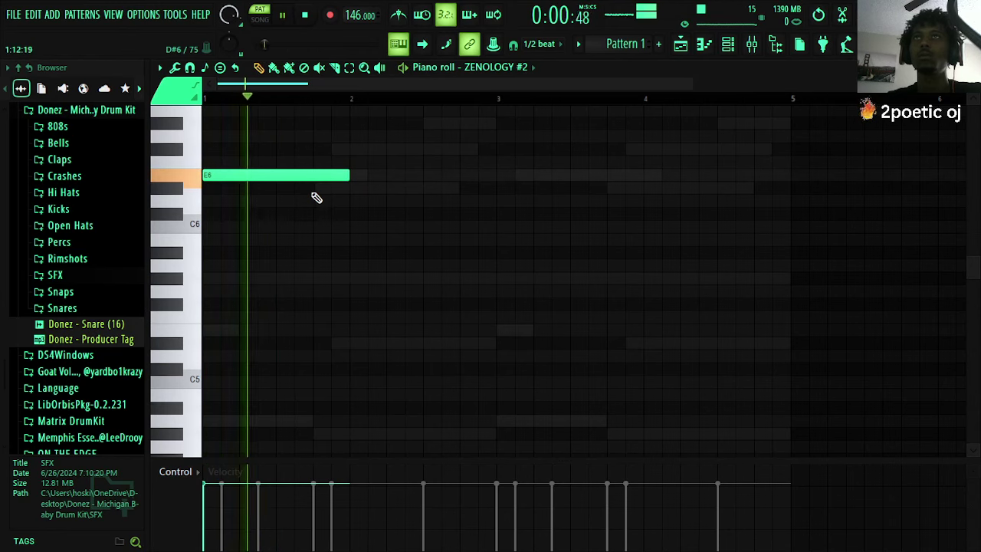
pyautogui.click(314, 189)
pyautogui.click(332, 149)
pyautogui.rightClick(371, 157)
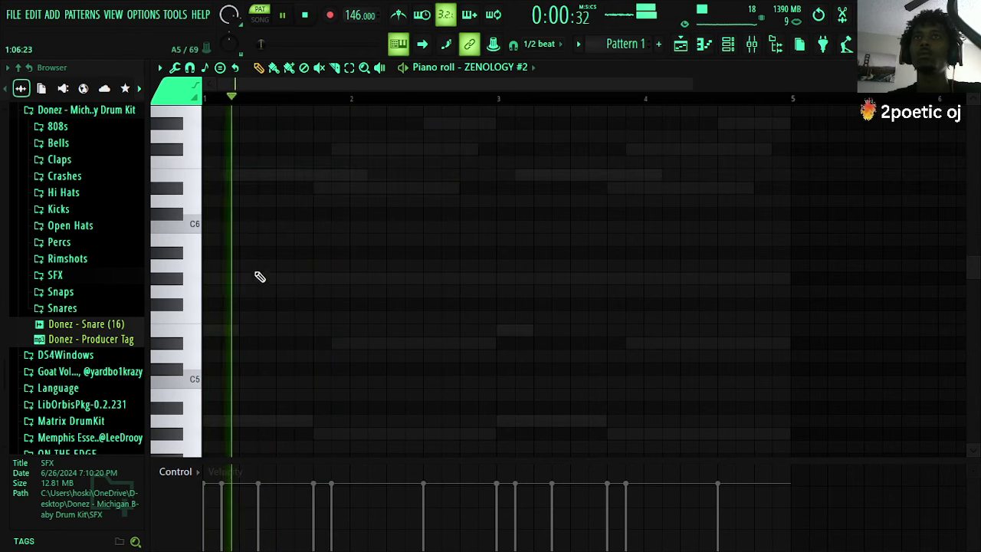
pyautogui.click(206, 267)
pyautogui.rightClick(207, 268)
# - Place one-bar G#5 notes at the start of bars 1 and 3 and D#5 notes late in bars 1 and 3
pyautogui.click(208, 279)
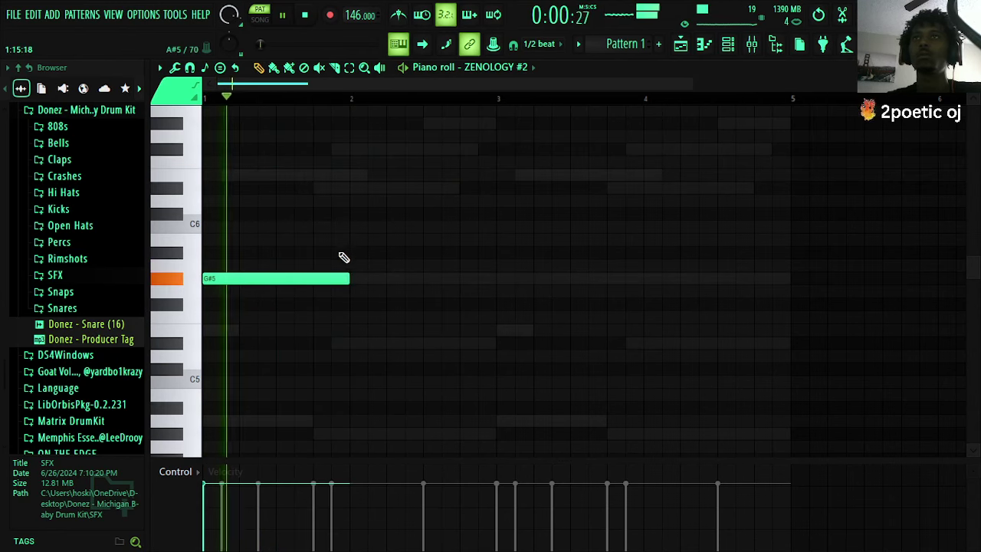
pyautogui.click(333, 343)
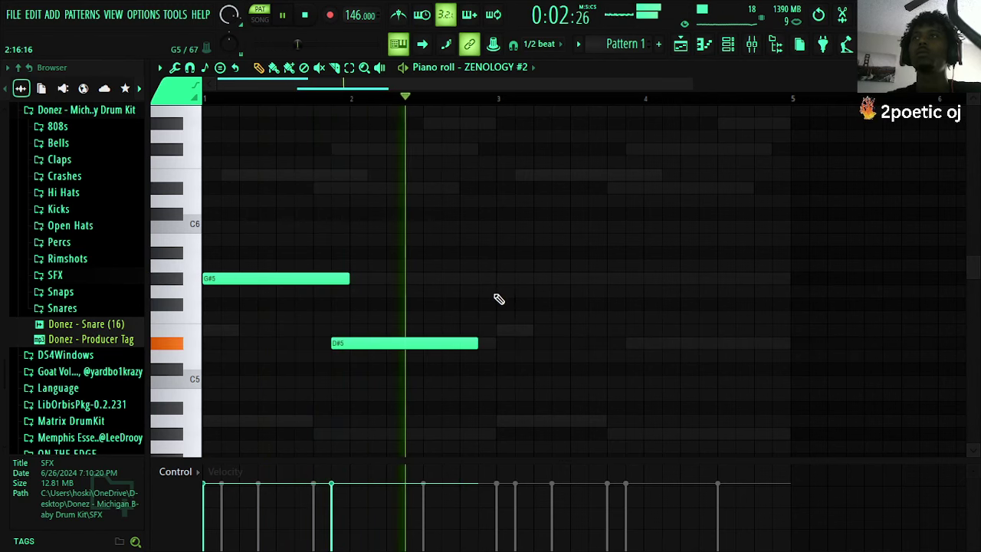
pyautogui.click(499, 278)
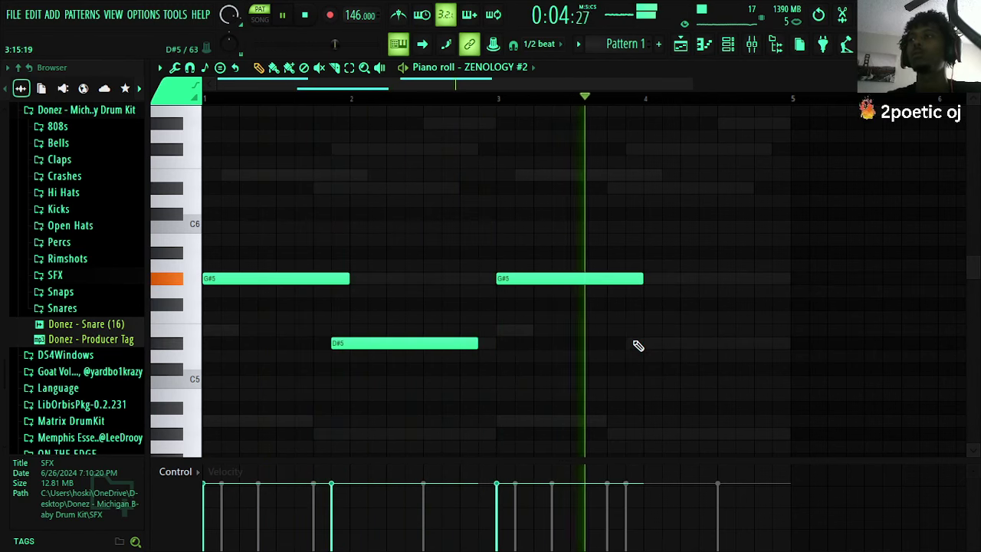
pyautogui.click(636, 346)
# - Replace the first D#5 with an F#6 late in bar 1 and add a G#6 on beat 2 of bar 2
pyautogui.rightClick(433, 347)
pyautogui.click(333, 181)
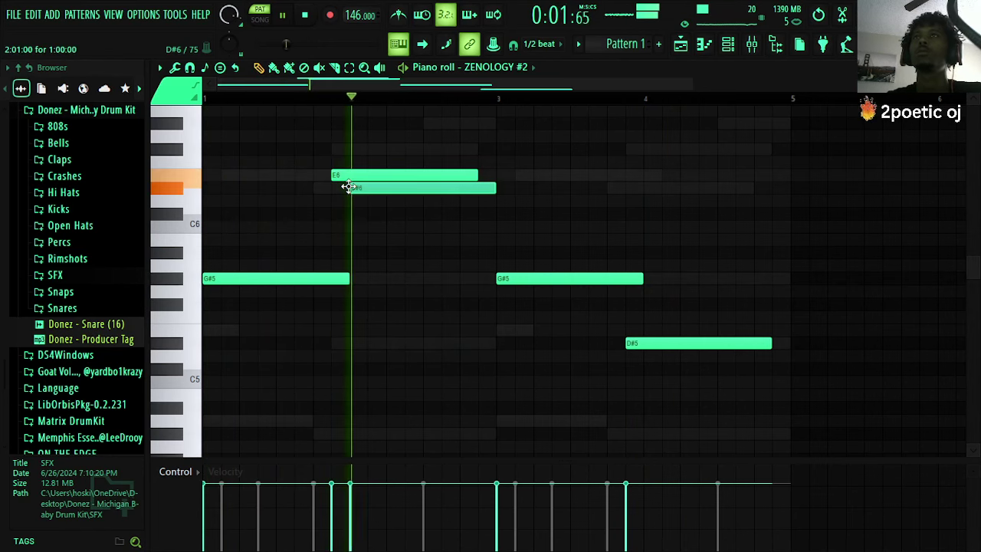
pyautogui.rightClick(453, 181)
pyautogui.click(333, 157)
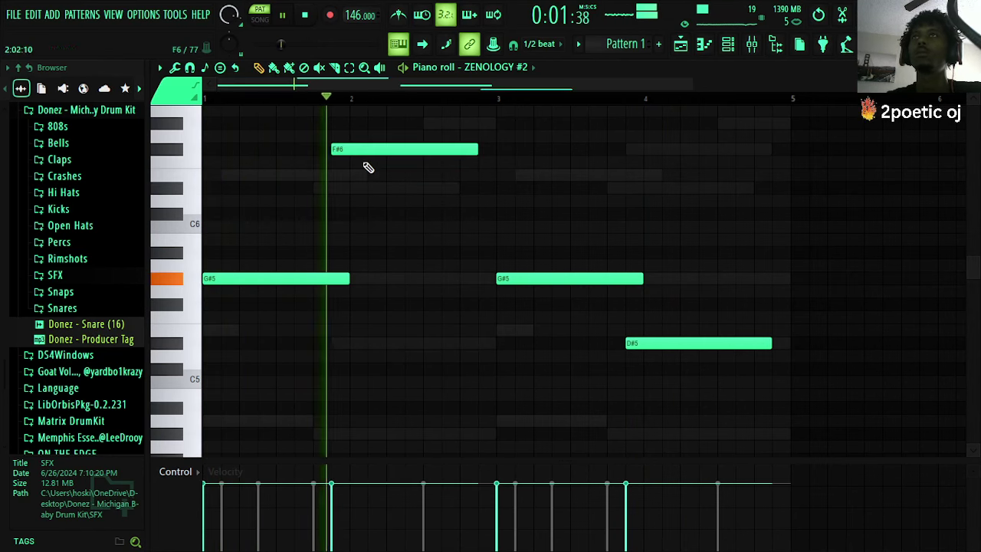
pyautogui.click(385, 193)
pyautogui.rightClick(511, 193)
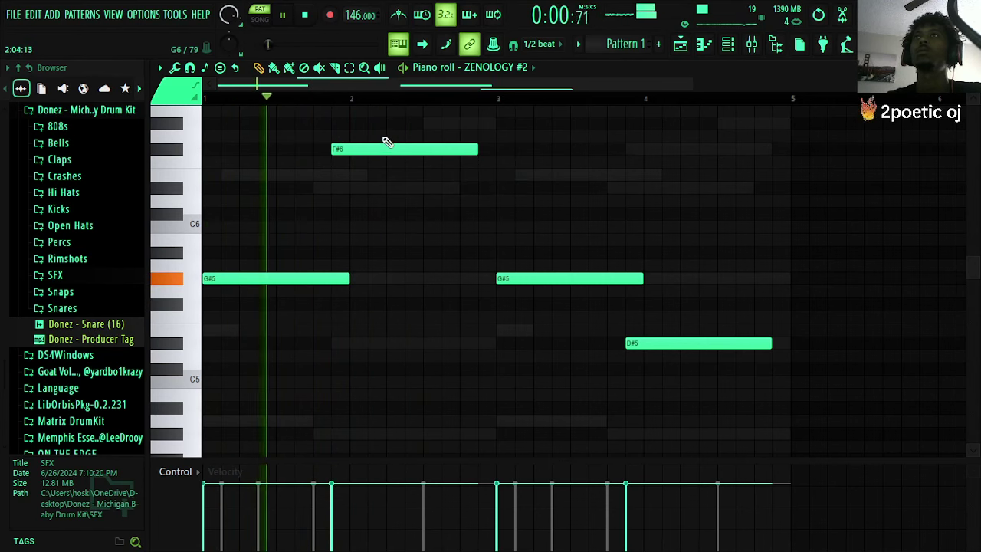
pyautogui.click(397, 125)
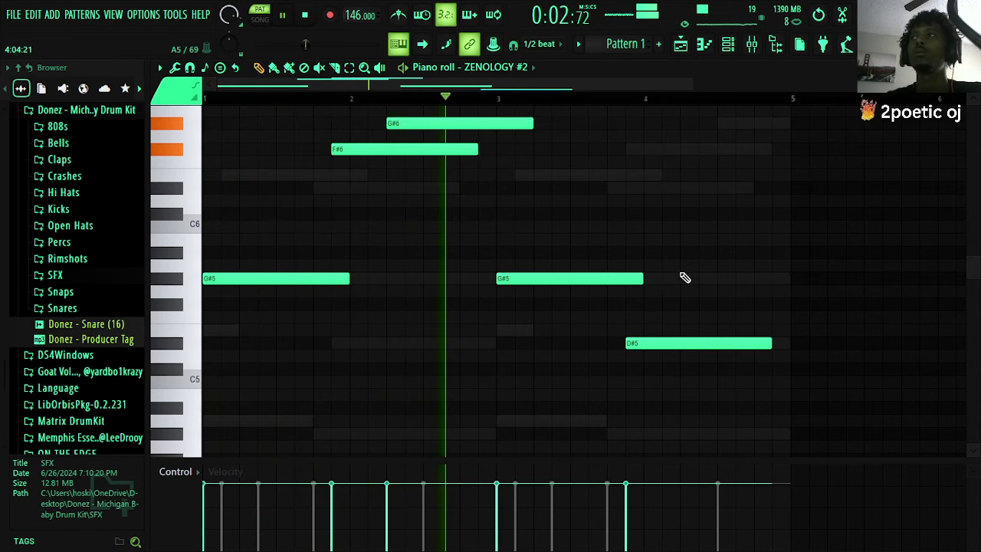
# - Delete the second G#5 and D#5 notes and shorten the G#6 to end at the start of bar 3
pyautogui.rightClick(686, 343)
pyautogui.rightClick(526, 279)
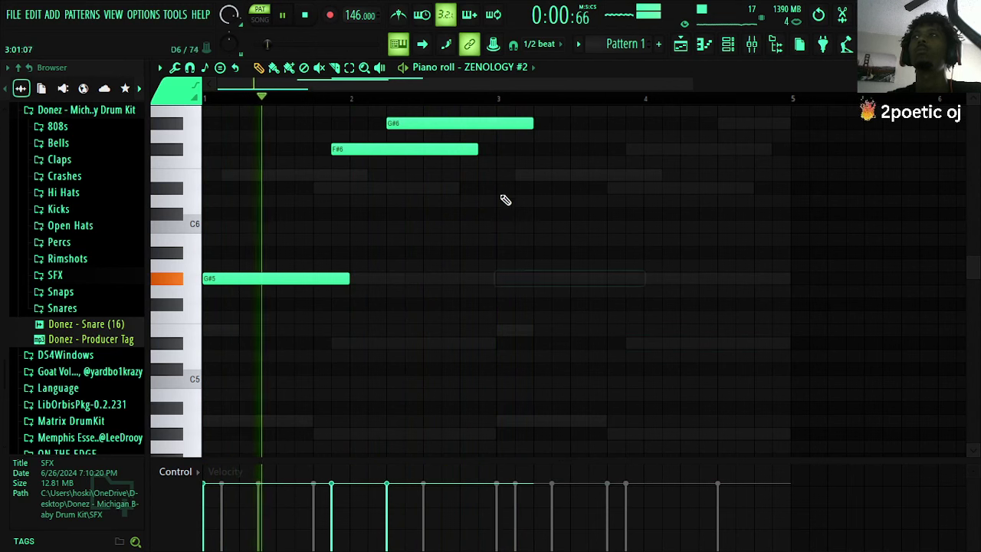
pyautogui.moveTo(529, 128); pyautogui.dragTo(497, 128)
# - Route ZENOLOGY #2 to Insert 2 in the channel rack and lower its channel volume to about 44%
pyautogui.press('space')
pyautogui.press('F6')
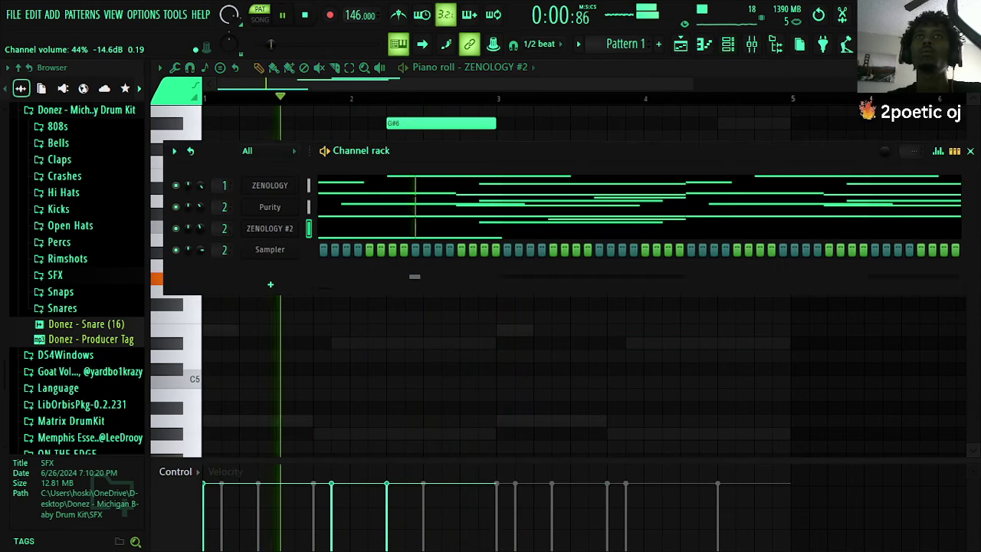
pyautogui.press('F6')
# - Select the three notes of the two-bar phrase and duplicate them into bars 3 and 4
pyautogui.moveTo(500, 118); pyautogui.dragTo(263, 291)
pyautogui.hotkey('ctrl', 'b')
pyautogui.click(651, 193)
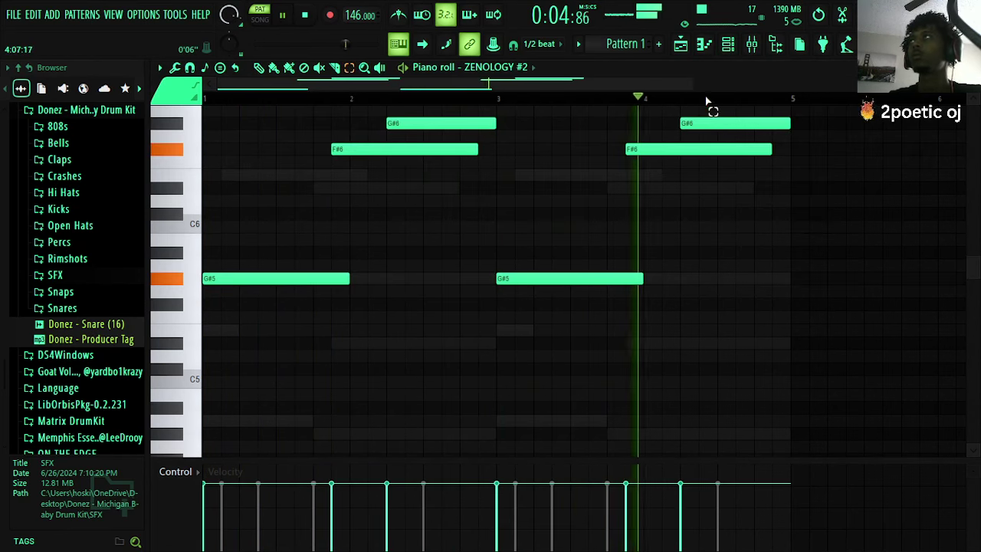
# - Transpose all ZENOLOGY #2 notes down one octave and close the piano roll
pyautogui.scroll(2, 631, 217)
pyautogui.moveTo(749, 158); pyautogui.dragTo(269, 412)
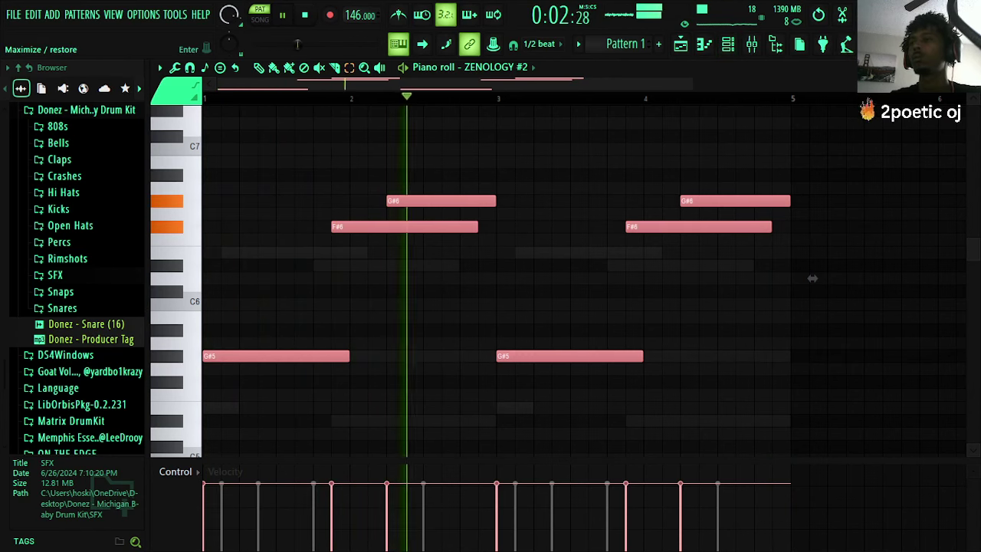
pyautogui.hotkey('ctrl', 'Down')
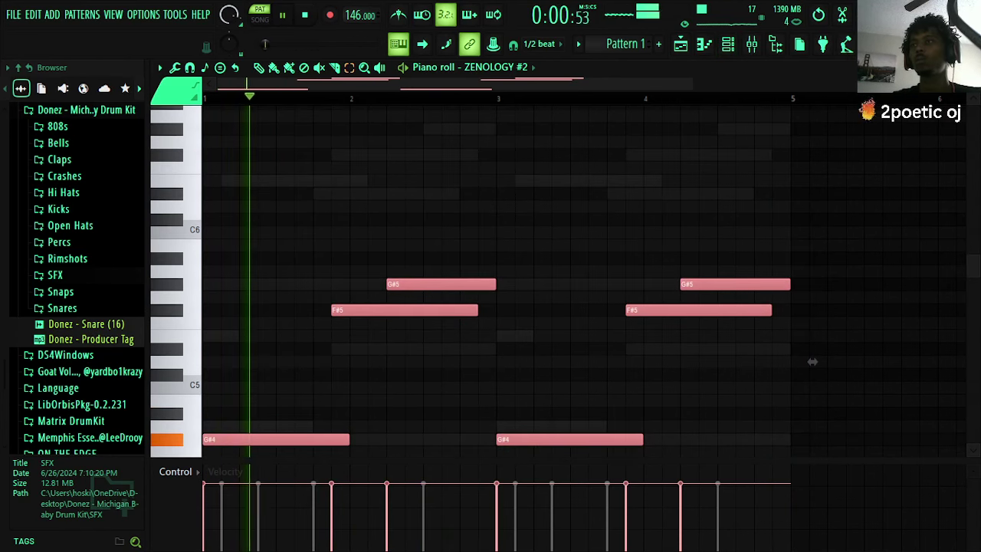
pyautogui.press('Escape')
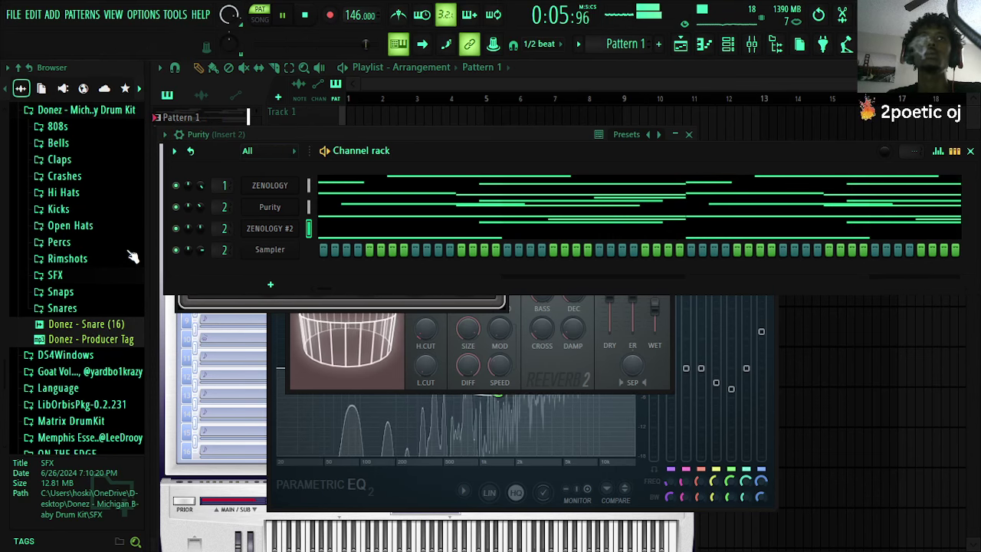
# - Add the Timka - Layered [Clap] and TY - Section 8 Hat samples from the recent files as new channels
pyautogui.scroll(10, 125, 288)
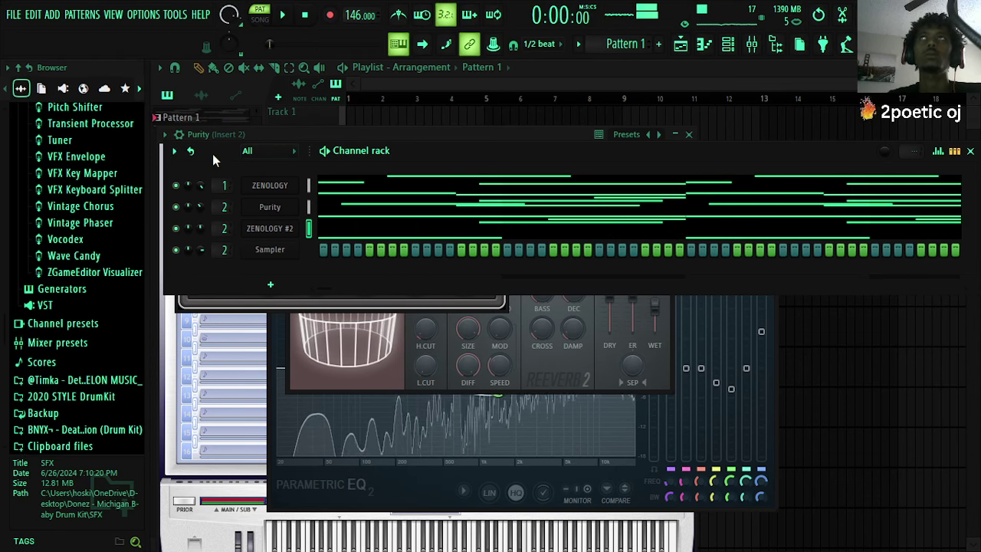
pyautogui.scroll(15, 97, 221)
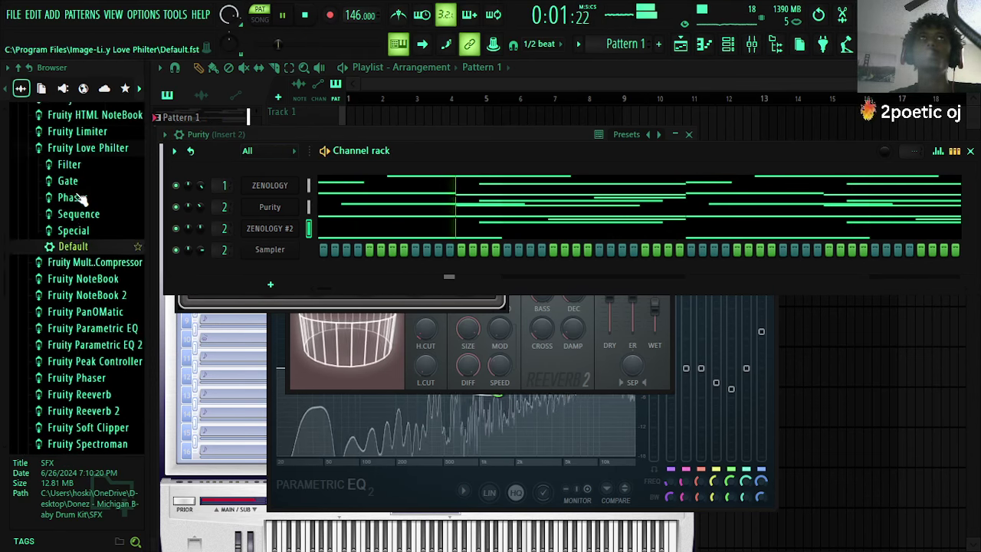
pyautogui.scroll(15, 98, 220)
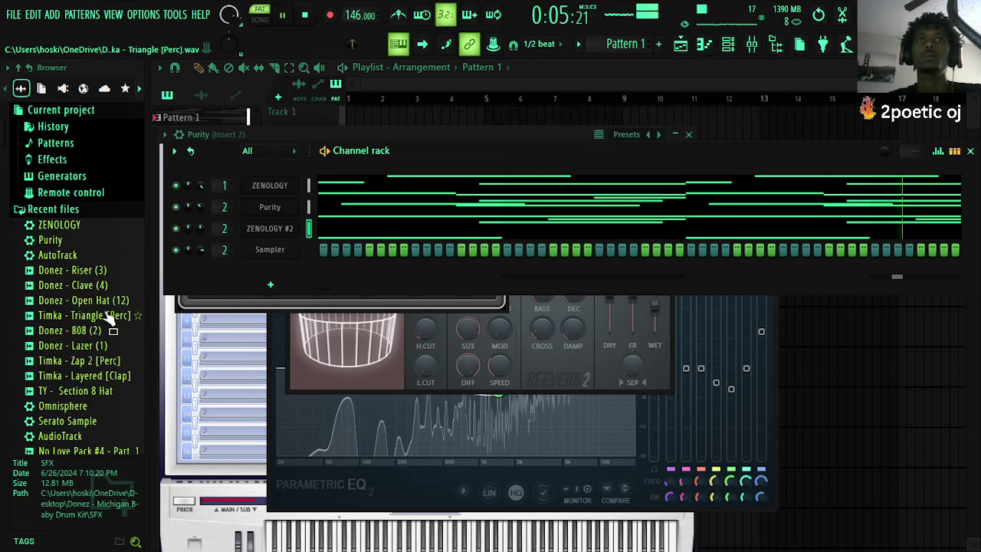
pyautogui.click(98, 285)
pyautogui.click(84, 375)
pyautogui.moveTo(85, 375); pyautogui.dragTo(282, 264)
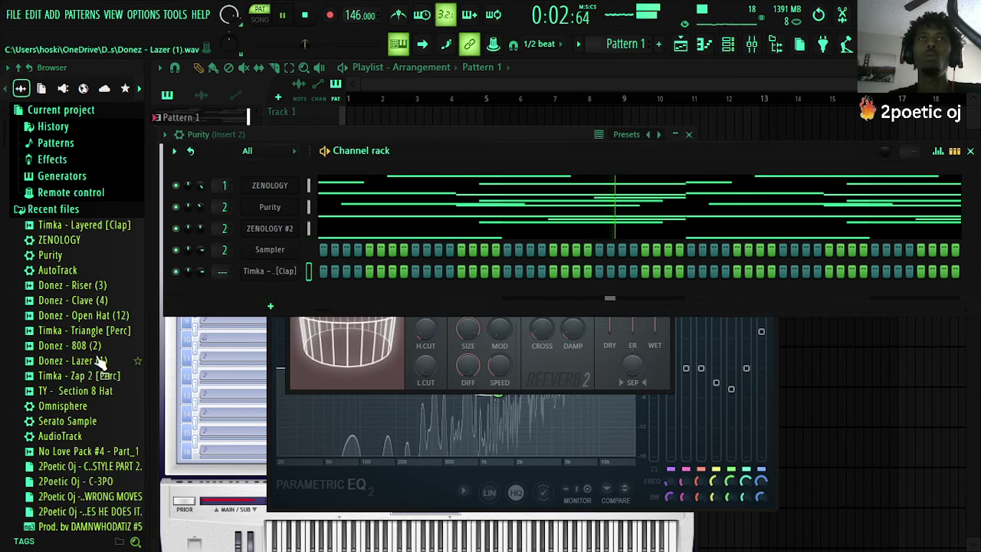
pyautogui.moveTo(77, 391); pyautogui.dragTo(310, 303)
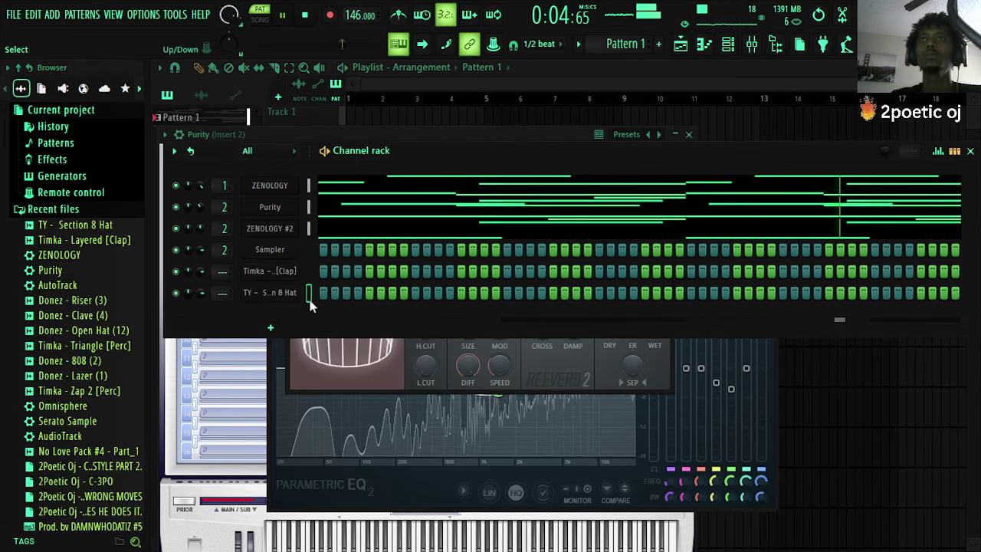
# - Open the TY - Section 8 Hat piano roll and place a two-step C5 note at the start of bar 1
pyautogui.rightClick(295, 294)
pyautogui.click(333, 293)
pyautogui.click(211, 385)
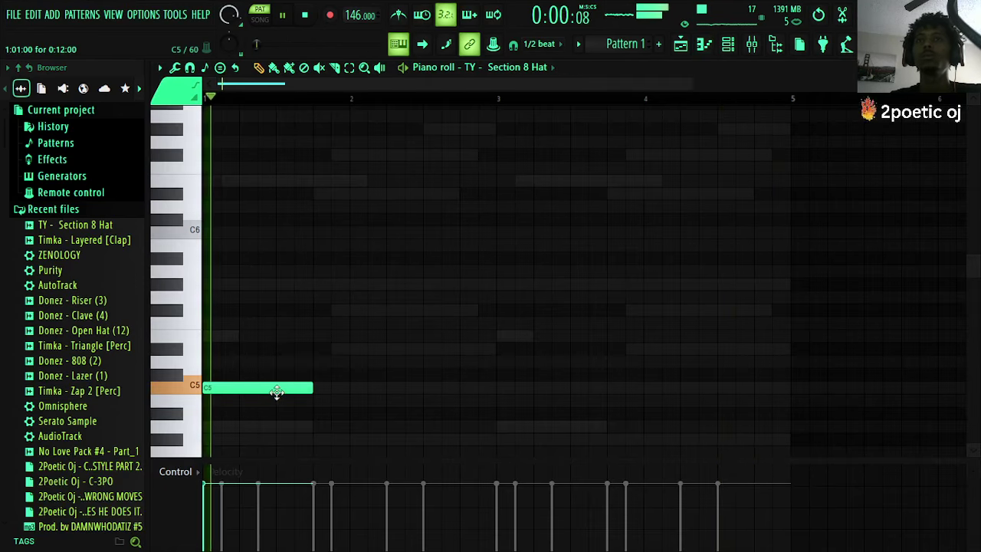
pyautogui.moveTo(310, 391); pyautogui.dragTo(187, 394)
pyautogui.press('space')
pyautogui.press('space')
# - Add a C5 hat on step 7 of bar 1 and G#4 hats on step 13 and at the start of bar 2
pyautogui.click(283, 389)
pyautogui.press('space')
pyautogui.press('space')
pyautogui.rightClick(283, 389)
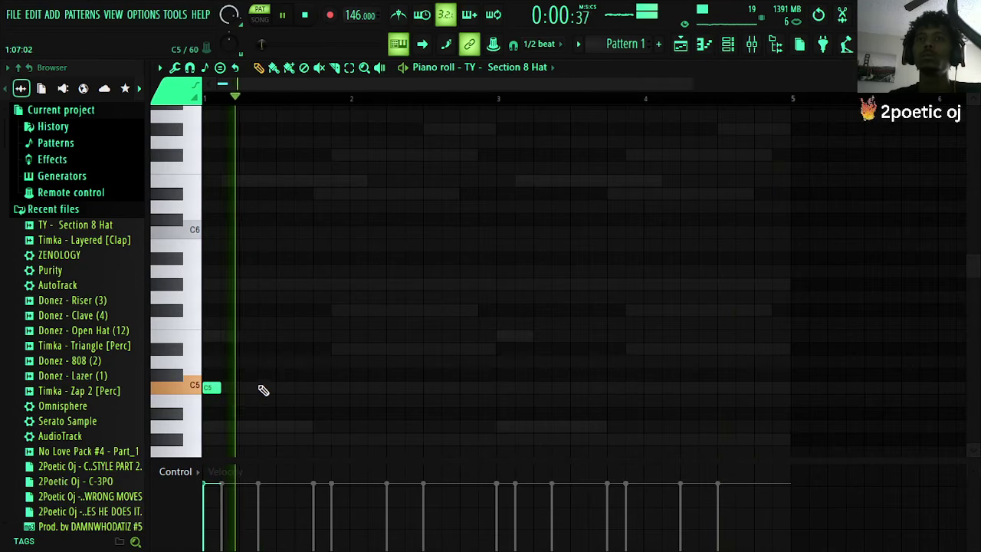
pyautogui.click(264, 388)
pyautogui.click(322, 350)
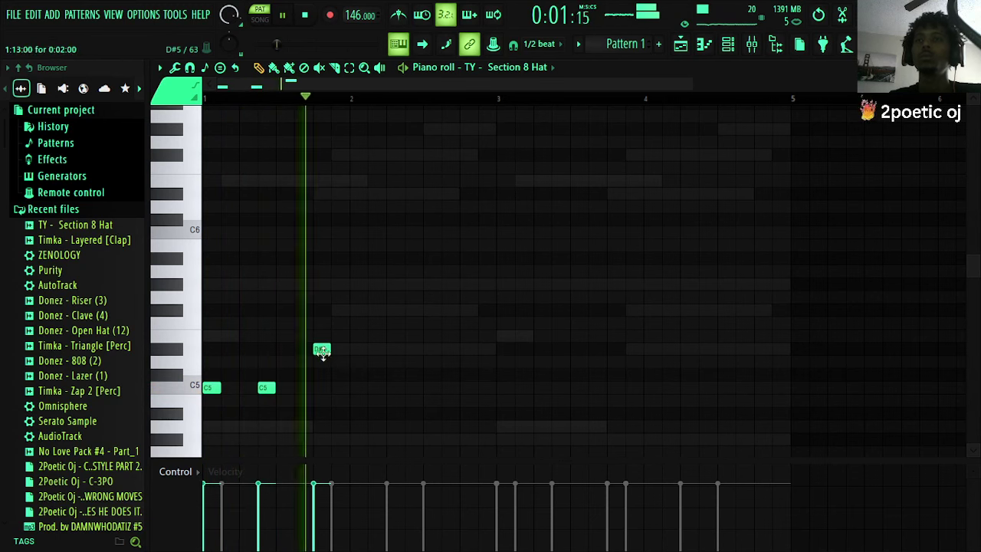
pyautogui.press('space')
pyautogui.click(321, 439)
pyautogui.click(356, 439)
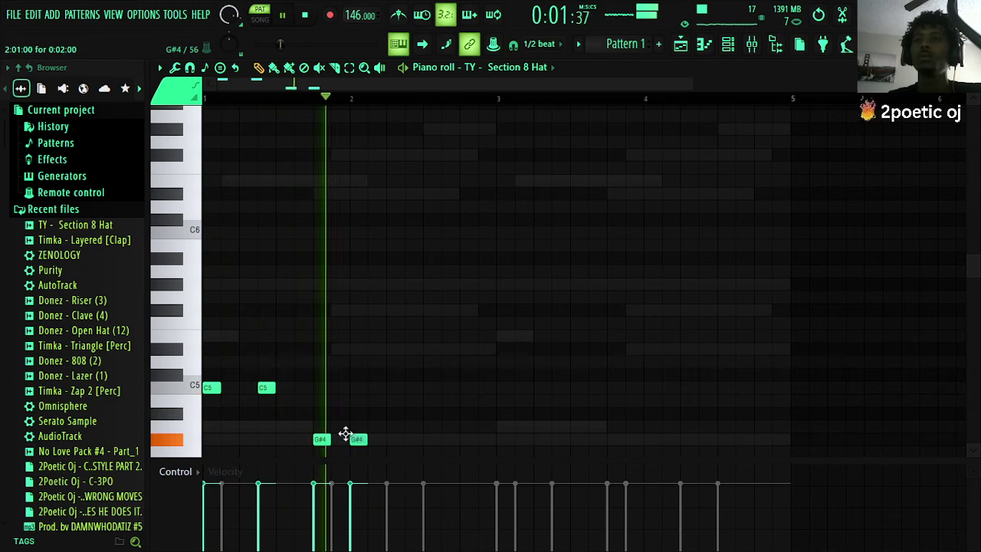
# - Place Timka clap hits on step 9 of bars 1 and 2, and delete the two G#4 hats from the hat piano roll
pyautogui.click(728, 44)
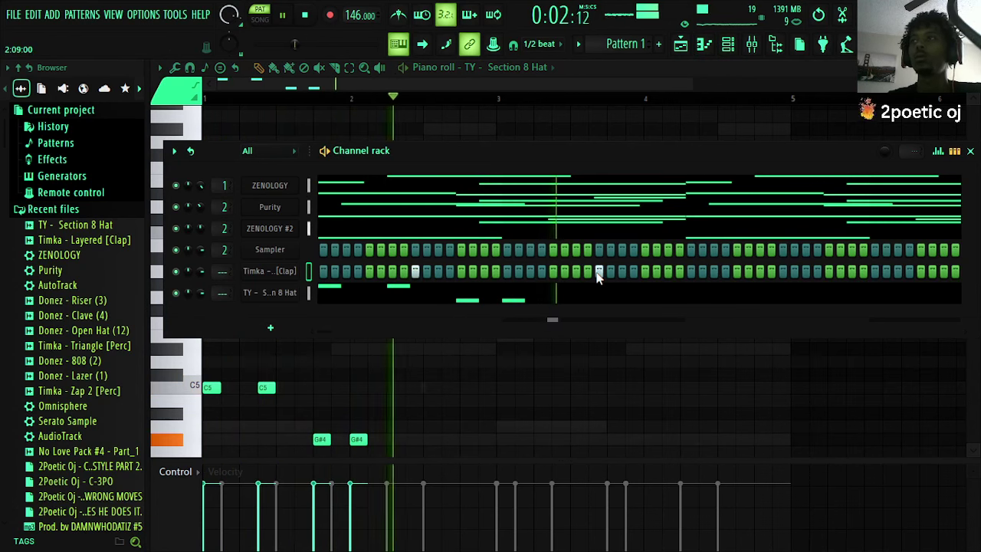
pyautogui.press('space')
pyautogui.press('space')
pyautogui.click(532, 121)
pyautogui.rightClick(316, 441)
pyautogui.rightClick(356, 439)
pyautogui.press('space')
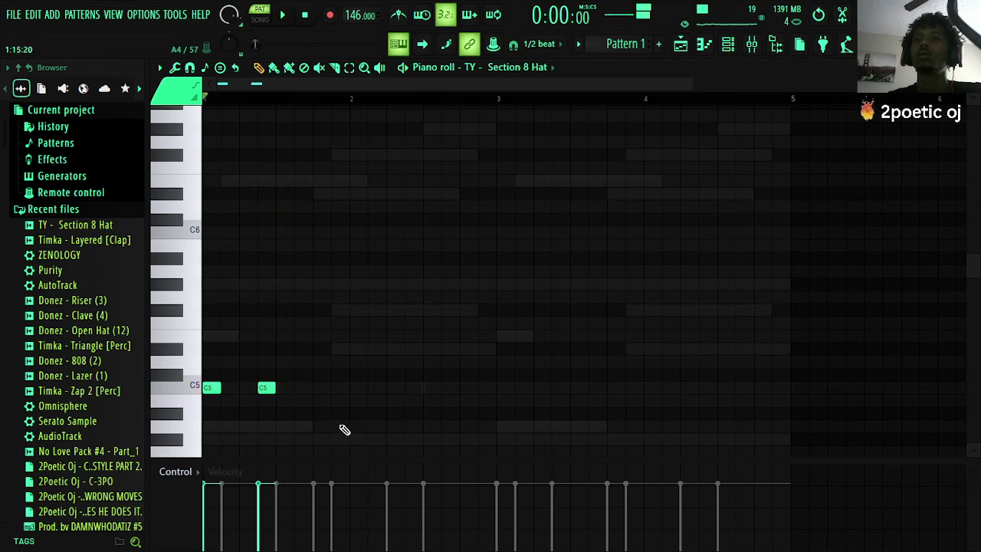
# - Try C5 hats on step 13 of bar 1 and steps 1 and 5 of bar 2, and remove them
pyautogui.press('space')
pyautogui.click(321, 387)
pyautogui.click(358, 387)
pyautogui.click(395, 387)
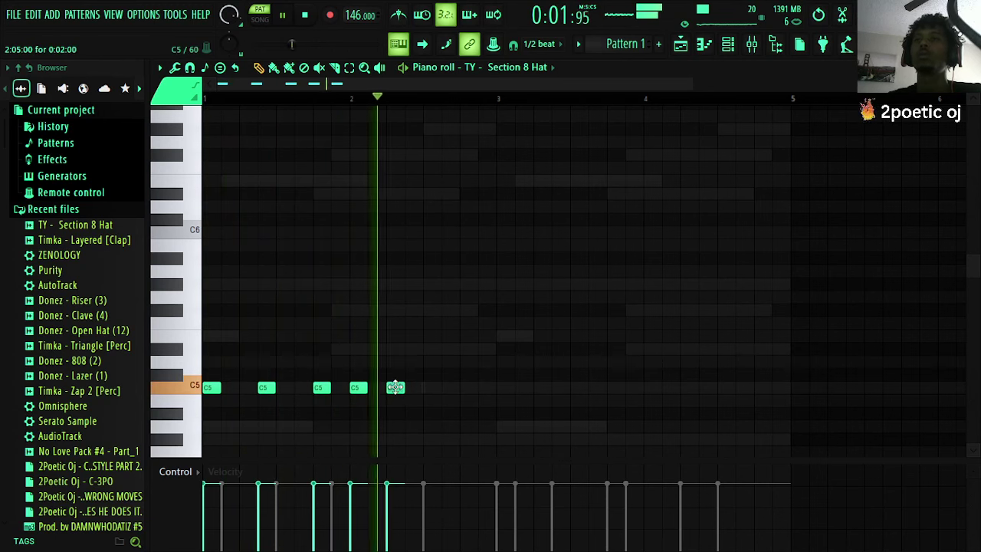
pyautogui.rightClick(395, 387)
pyautogui.press('space')
pyautogui.rightClick(358, 387)
pyautogui.rightClick(322, 387)
# - Add G#4 hats on step 15 of bar 1 and on steps 3 and 5 of bar 2
pyautogui.press('space')
pyautogui.click(339, 439)
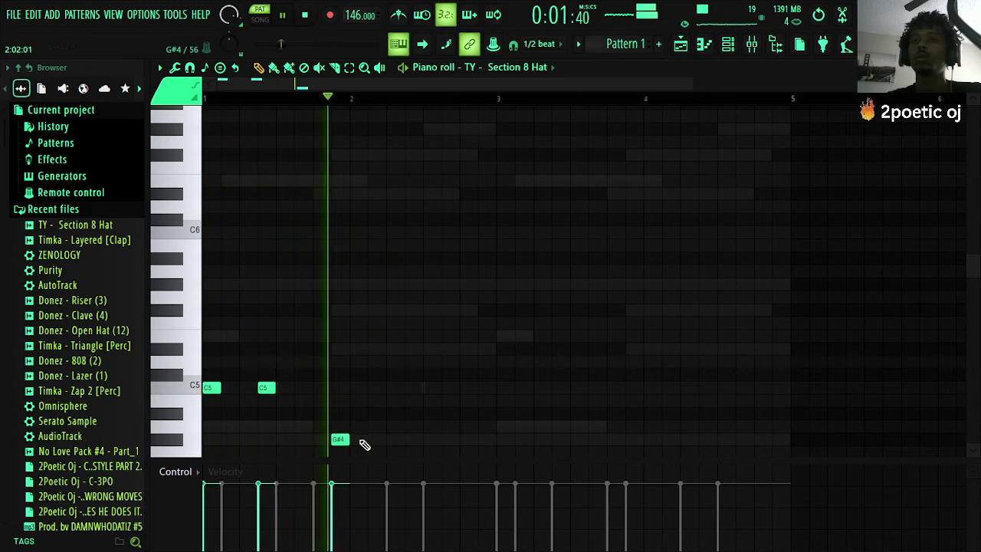
pyautogui.click(393, 439)
pyautogui.press('space')
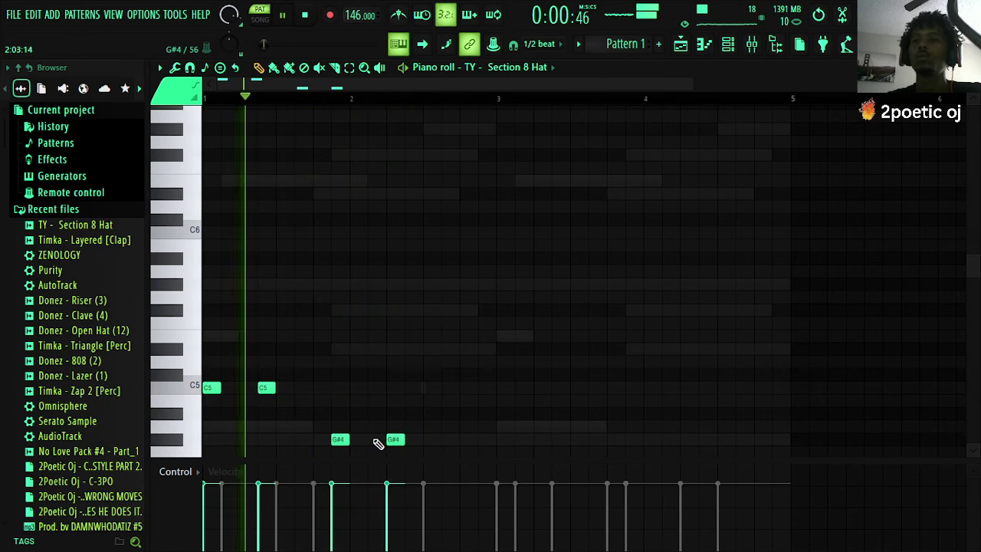
pyautogui.click(376, 439)
# - Try a D#5 hat on step 11 and a G#4 hat on step 13 of bar 2, and delete both
pyautogui.click(450, 350)
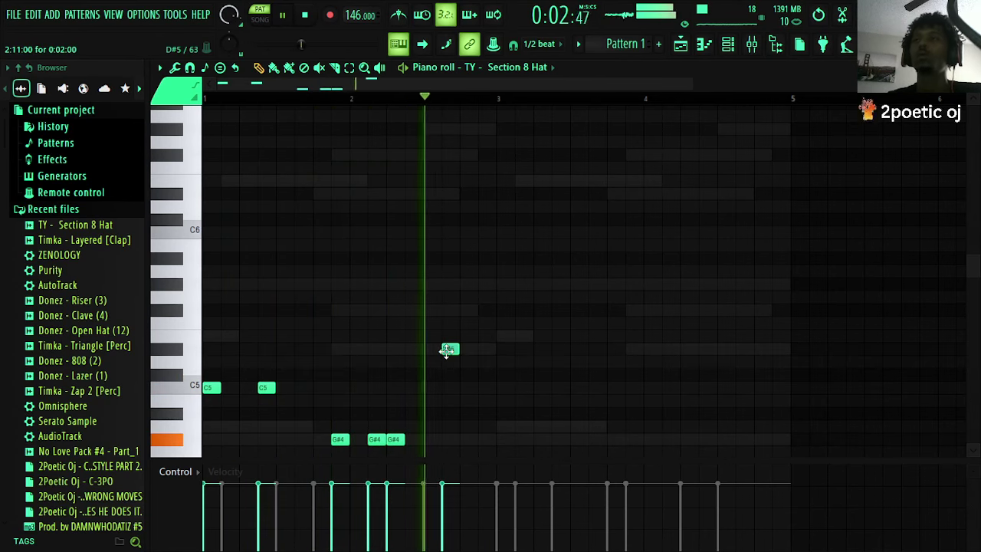
pyautogui.click(464, 443)
pyautogui.press('space')
pyautogui.rightClick(466, 443)
pyautogui.press('space')
pyautogui.rightClick(450, 347)
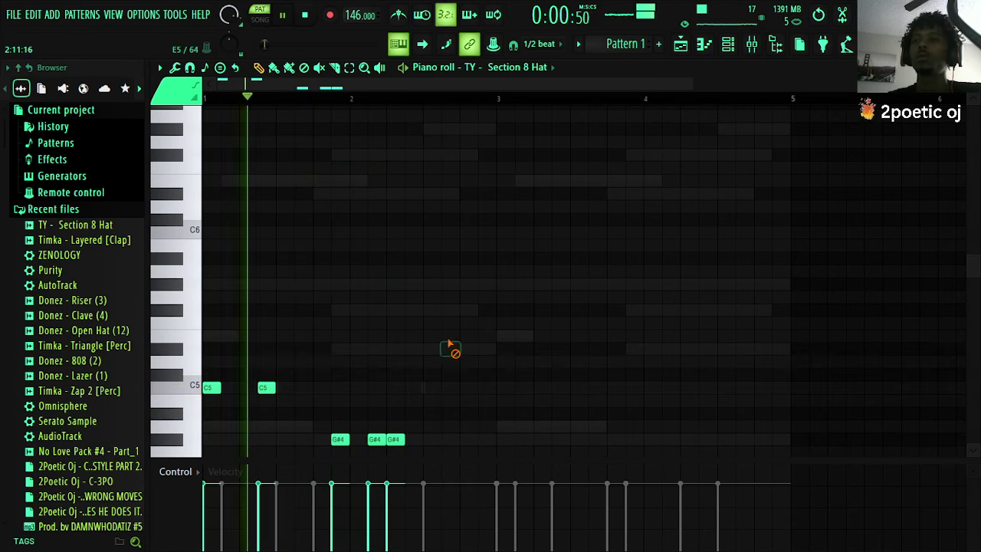
# - Add a G#4 hat on step 7 of bar 2 and C5 hats on steps 3 and 11 of bar 1
pyautogui.click(413, 440)
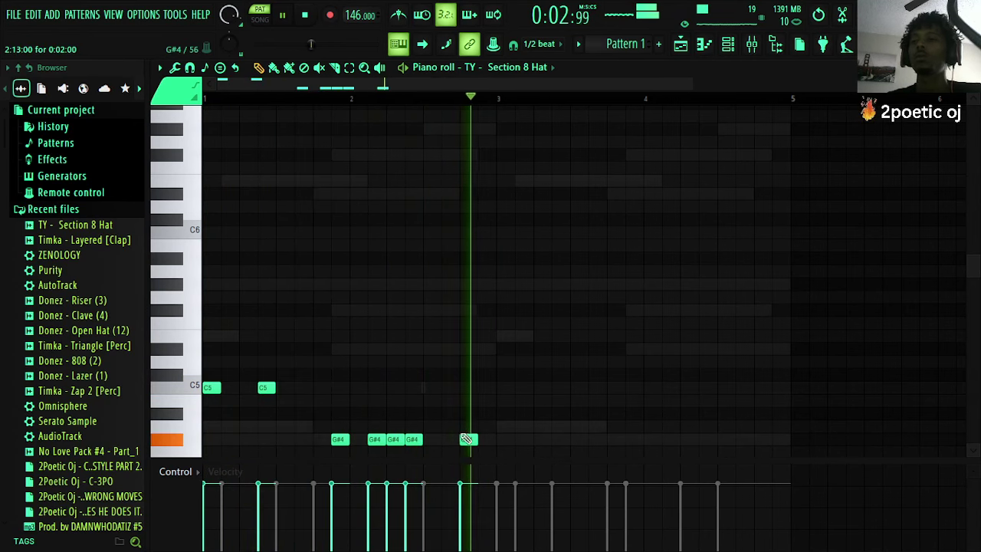
pyautogui.press('space')
pyautogui.press('space')
pyautogui.scroll(-4, 352, 360)
pyautogui.click(227, 234)
pyautogui.press('space')
pyautogui.press('space')
pyautogui.press('space')
pyautogui.press('space')
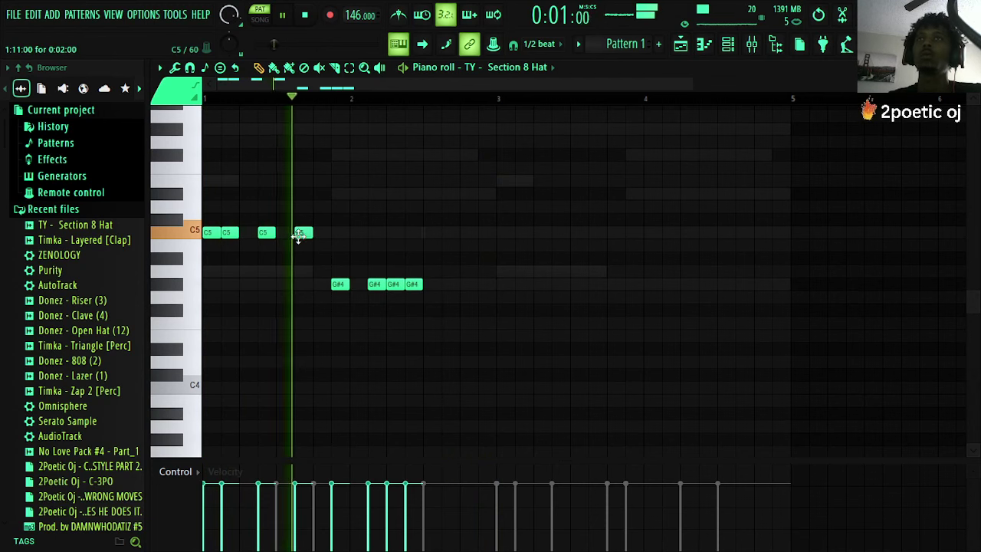
# - Remove the G#4 hat on step 3 of bar 2, add one on step 1, and restore the step 3 hat
pyautogui.press('space')
pyautogui.press('space')
pyautogui.rightClick(374, 285)
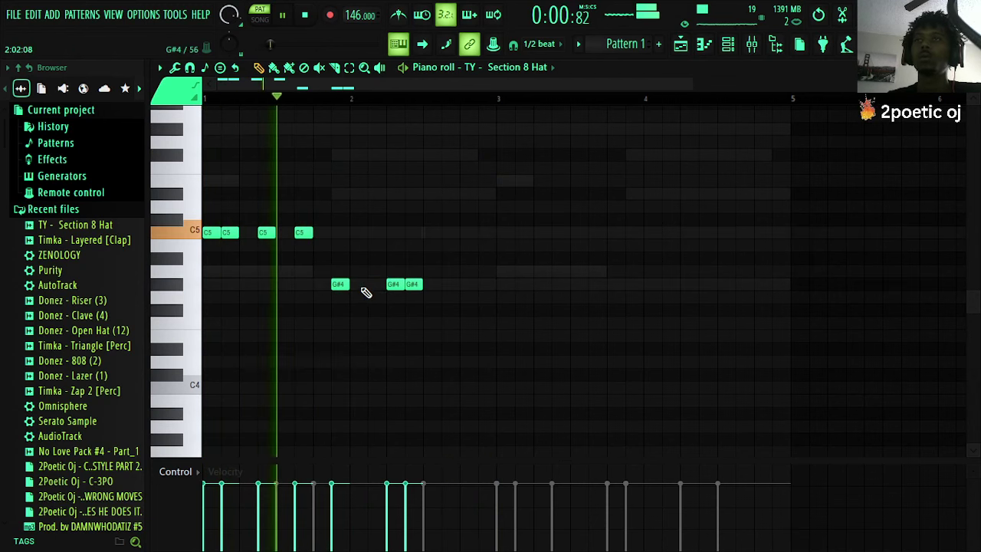
pyautogui.click(357, 285)
pyautogui.press('space')
pyautogui.press('space')
pyautogui.click(376, 285)
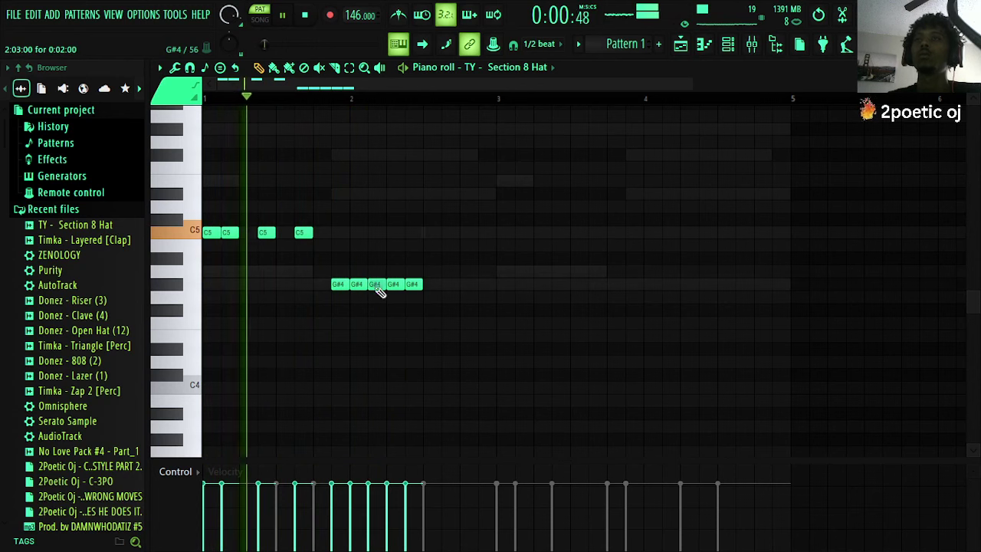
pyautogui.press('space')
pyautogui.press('space')
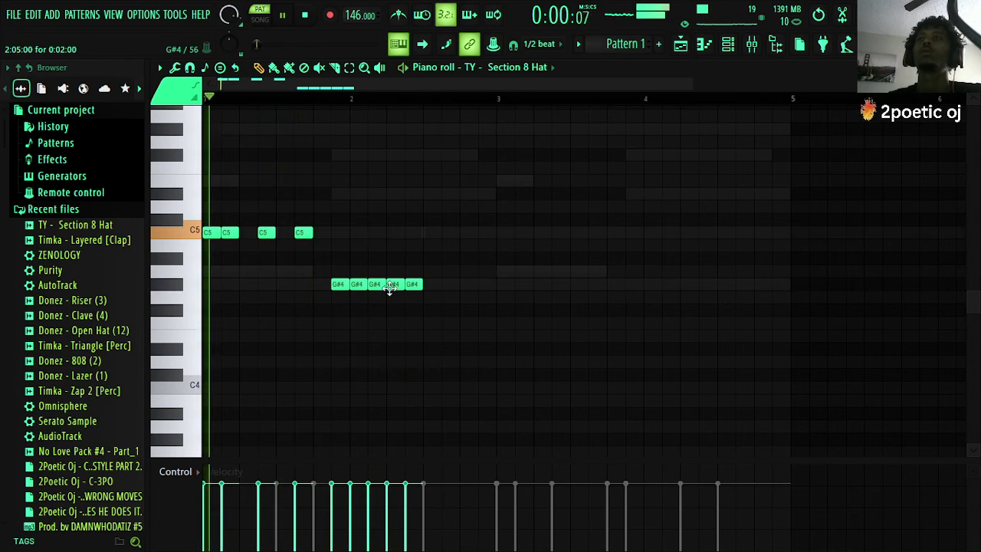
# - Move the G#4 hat on step 5 of bar 2 to step 9, and add G#4 hats on steps 11 and 15
pyautogui.moveTo(392, 287); pyautogui.dragTo(428, 285)
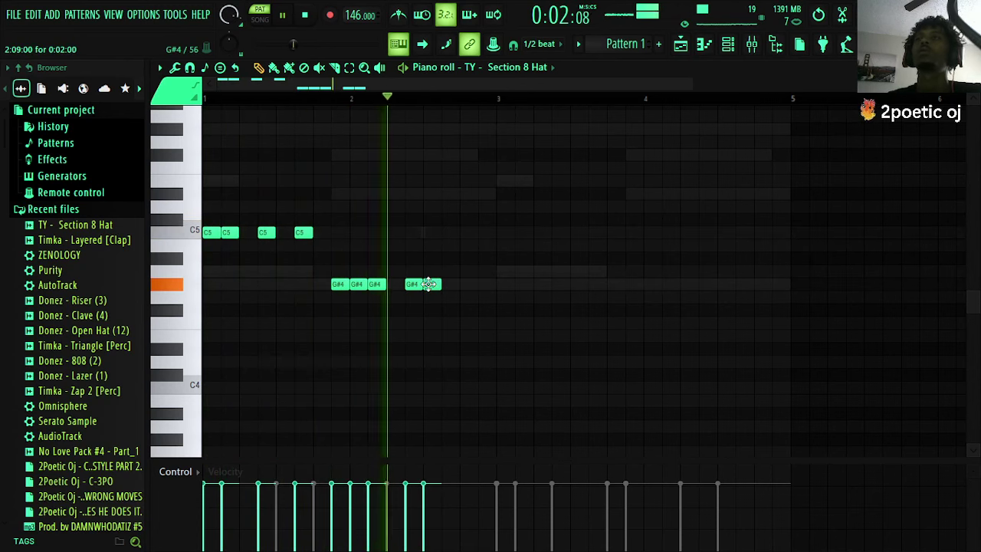
pyautogui.click(450, 284)
pyautogui.click(483, 284)
# - Select the whole two-bar hat pattern and duplicate it into bars 3 and 4
pyautogui.click(349, 68)
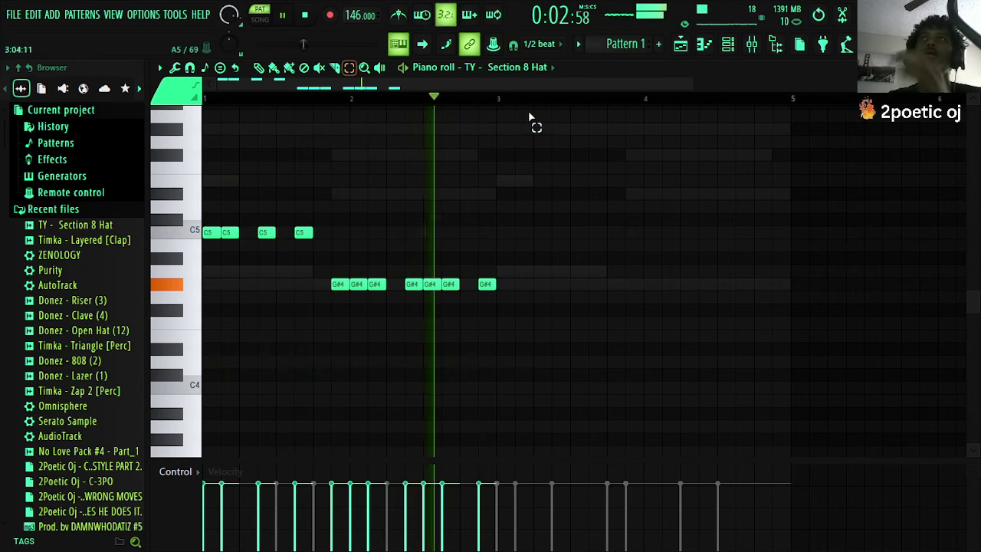
pyautogui.moveTo(522, 115); pyautogui.dragTo(204, 361)
pyautogui.hotkey('ctrl', 'b')
pyautogui.click(688, 154)
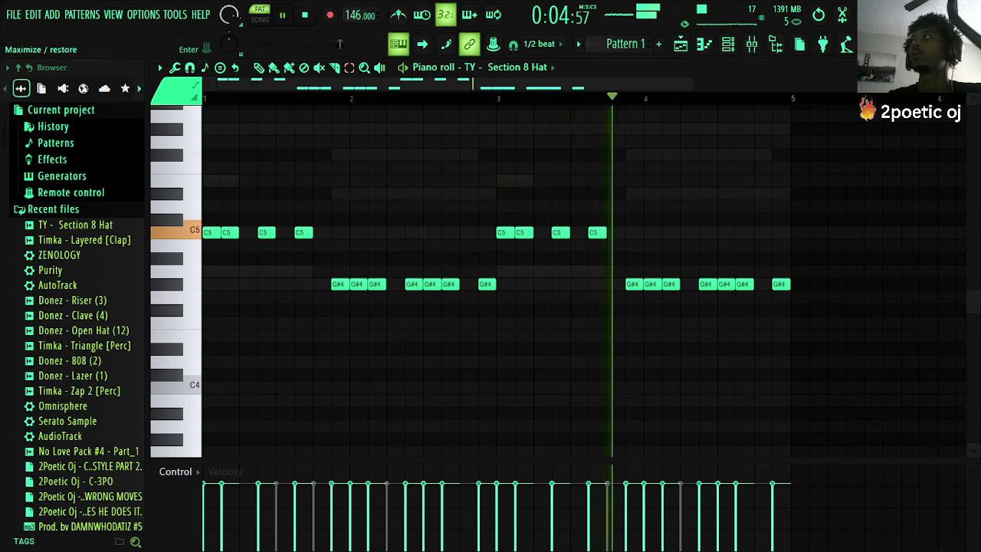
# - Place Timka clap hits on step 9 of bars 3 and 4 and mute the ZENOLOGY #2 channel
pyautogui.click(971, 67)
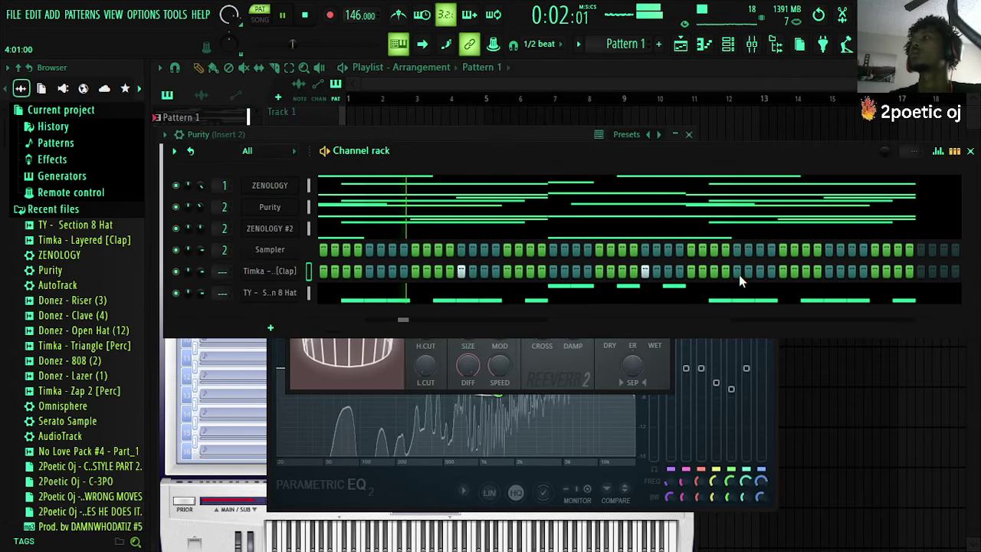
pyautogui.click(830, 270)
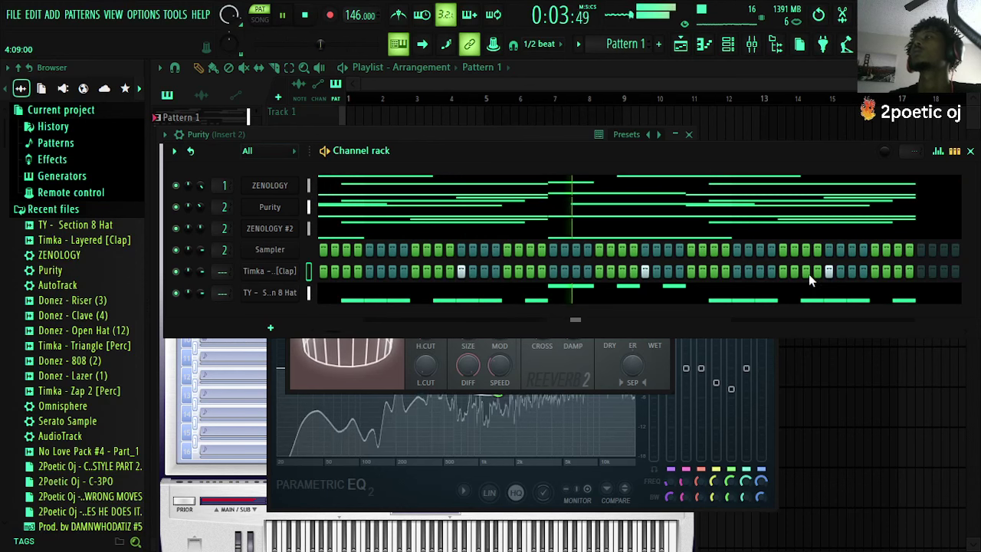
pyautogui.click(175, 227)
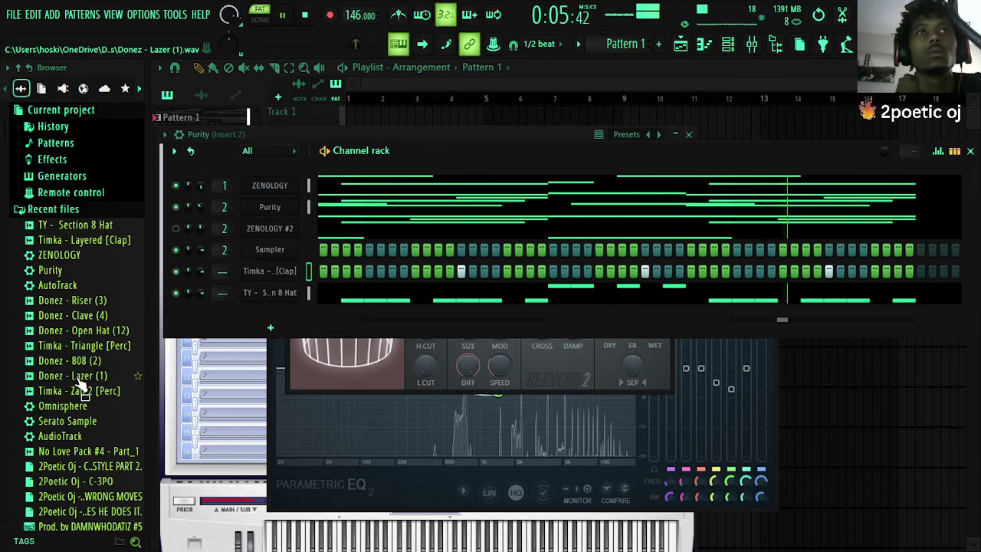
# - Add the Donez - 808 (2) sample from the recent files as a new channel and open its piano roll
pyautogui.click(76, 363)
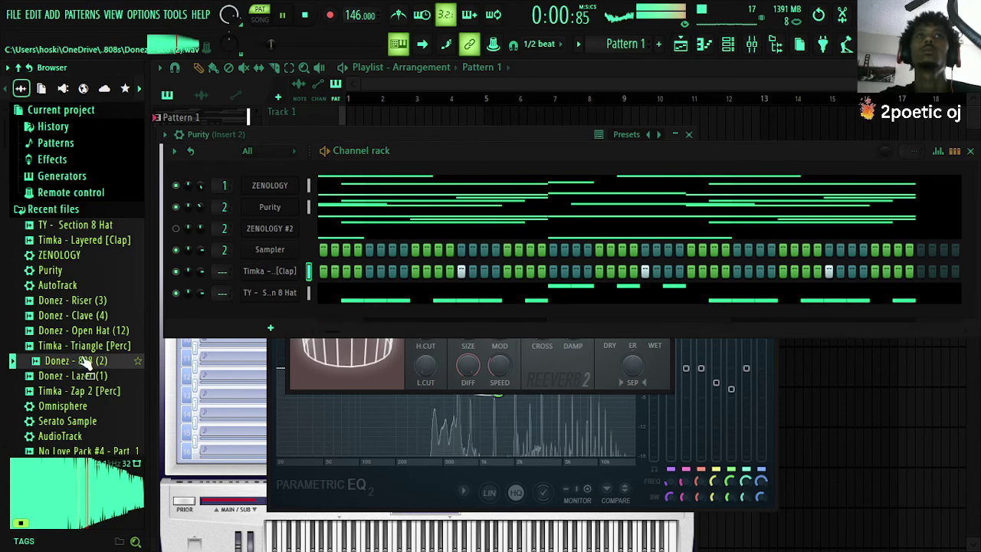
pyautogui.moveTo(93, 350); pyautogui.dragTo(299, 337)
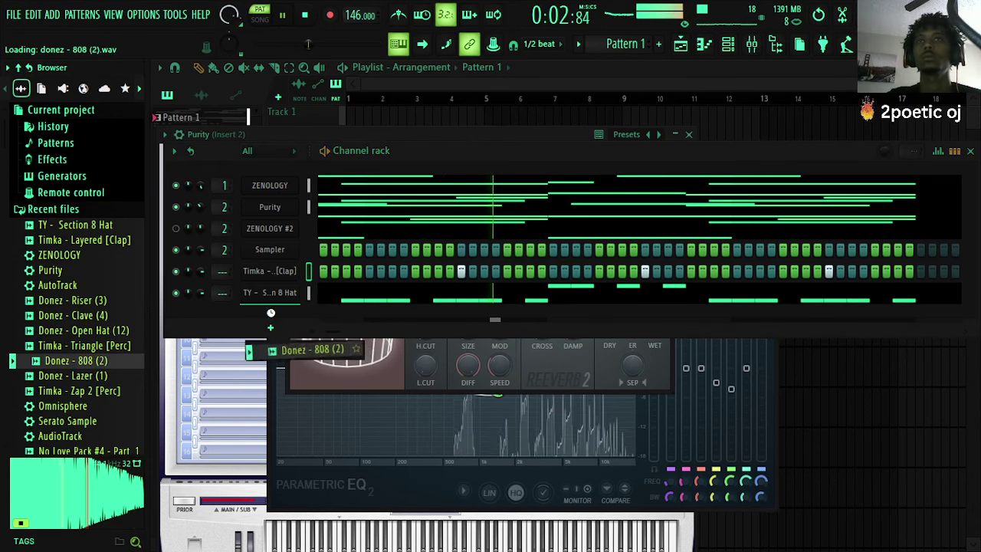
pyautogui.rightClick(305, 309)
pyautogui.click(317, 406)
pyautogui.rightClick(288, 316)
pyautogui.click(325, 315)
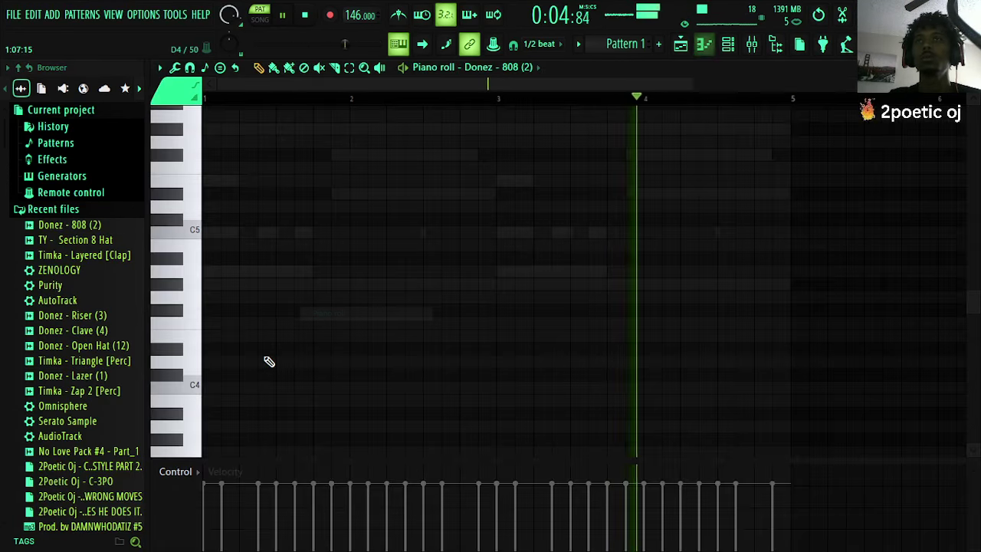
# - Place a G#5 808 note at the start of bar 1 and check the 808 channel's sampler settings
pyautogui.scroll(2, 256, 349)
pyautogui.click(212, 207)
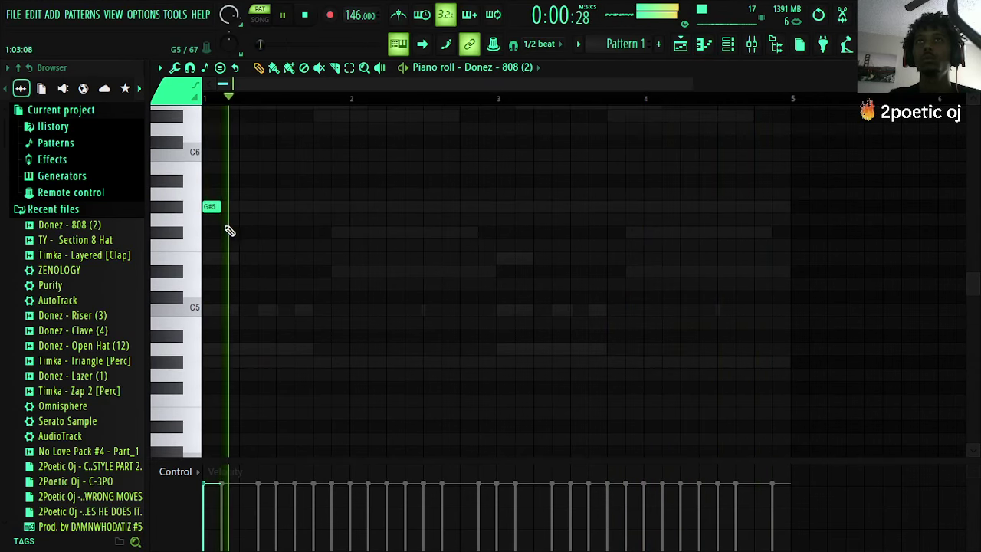
pyautogui.press('F6')
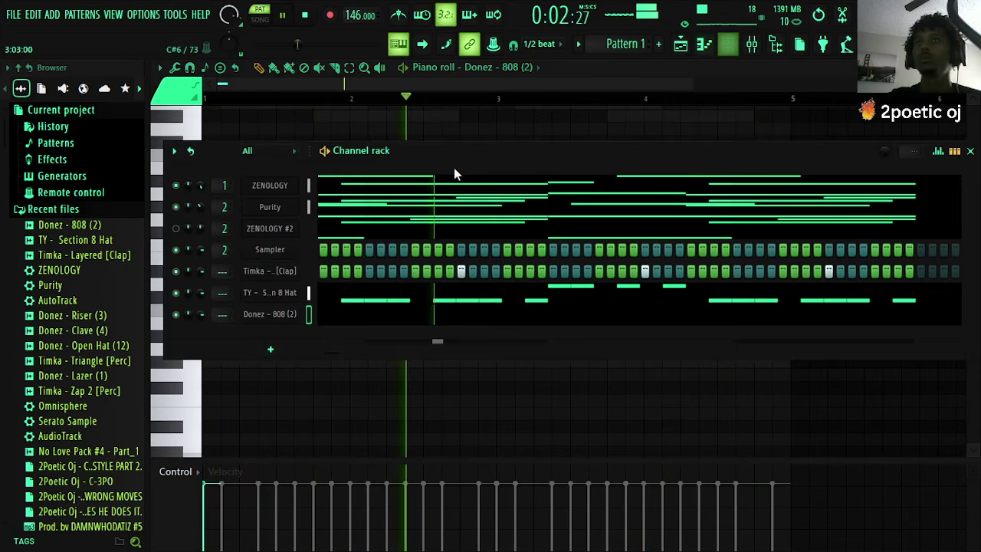
pyautogui.click(288, 313)
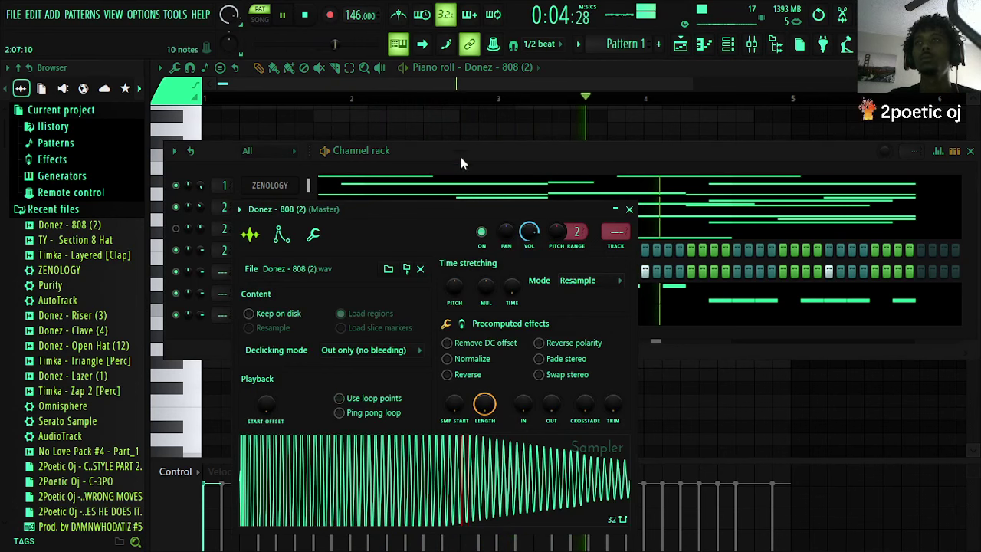
pyautogui.click(546, 72)
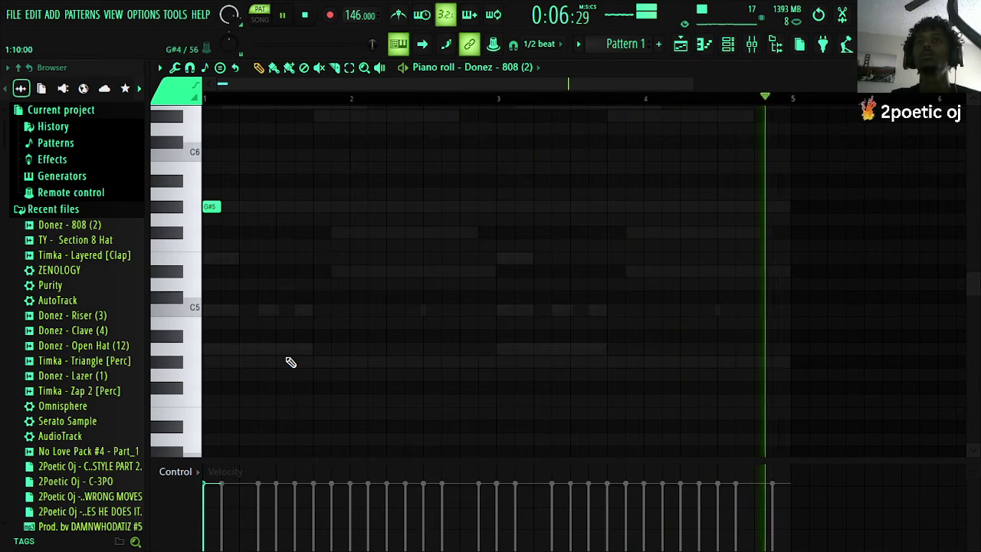
# - Add 808 notes on A4 at step 13 of bars 1 and 3, and on G#5 at the start of bar 3
pyautogui.click(315, 349)
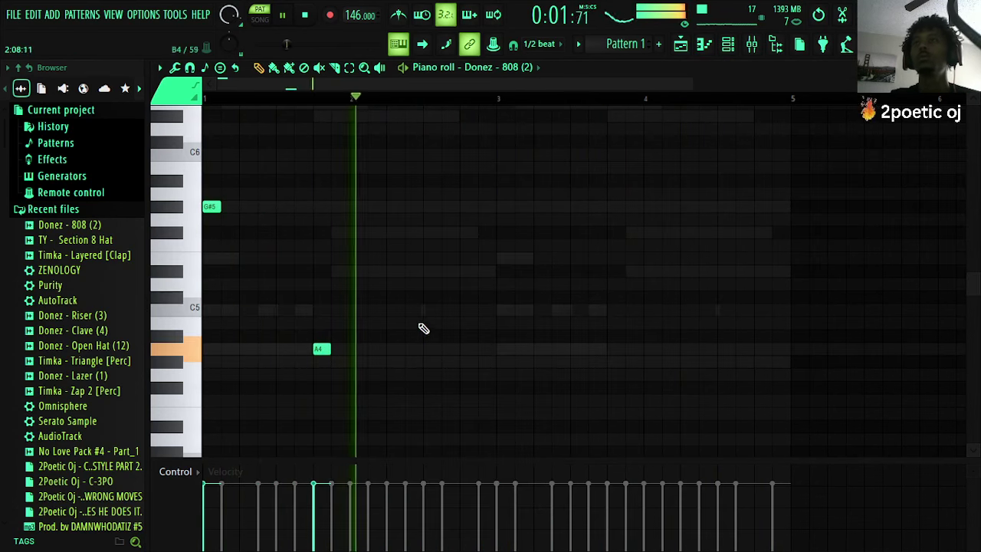
pyautogui.click(503, 206)
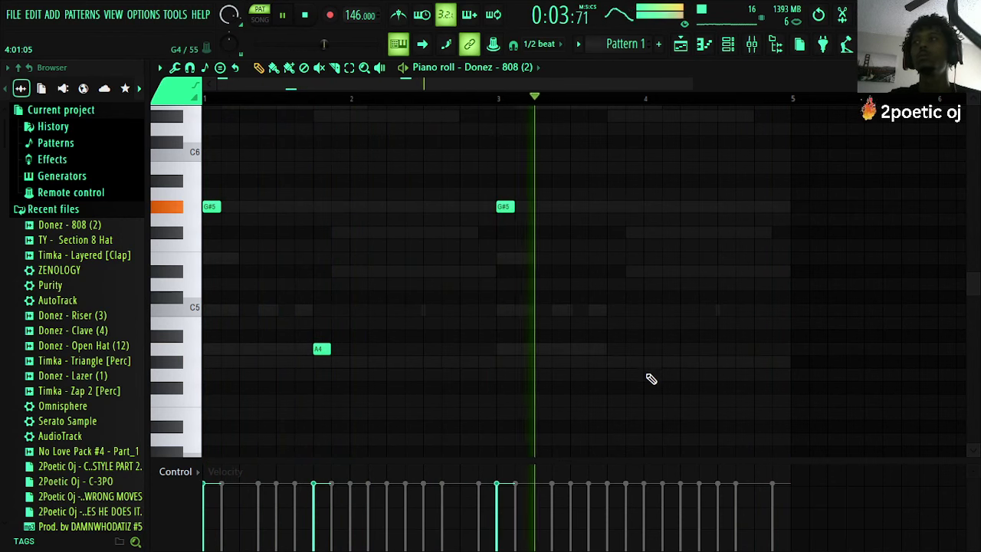
pyautogui.click(632, 351)
pyautogui.rightClick(632, 351)
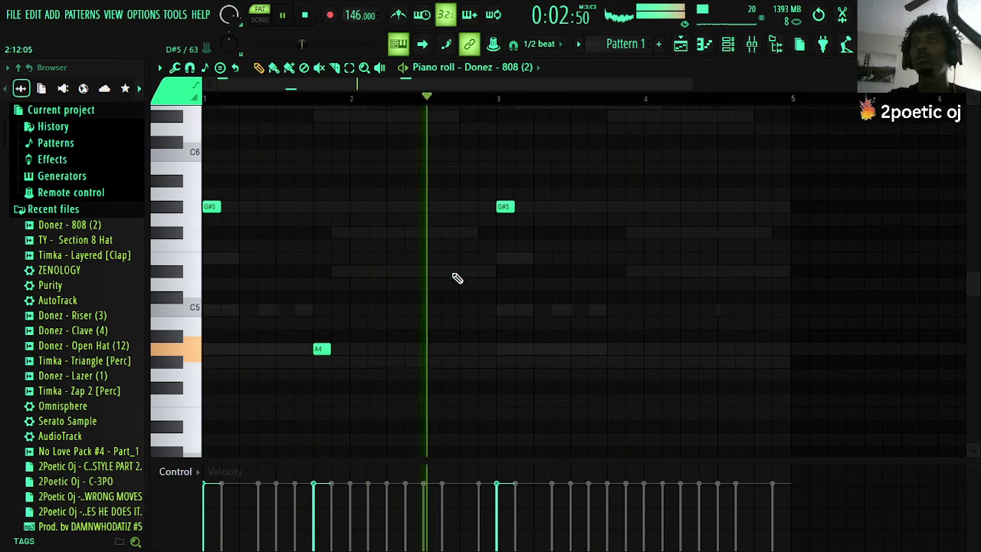
pyautogui.click(613, 350)
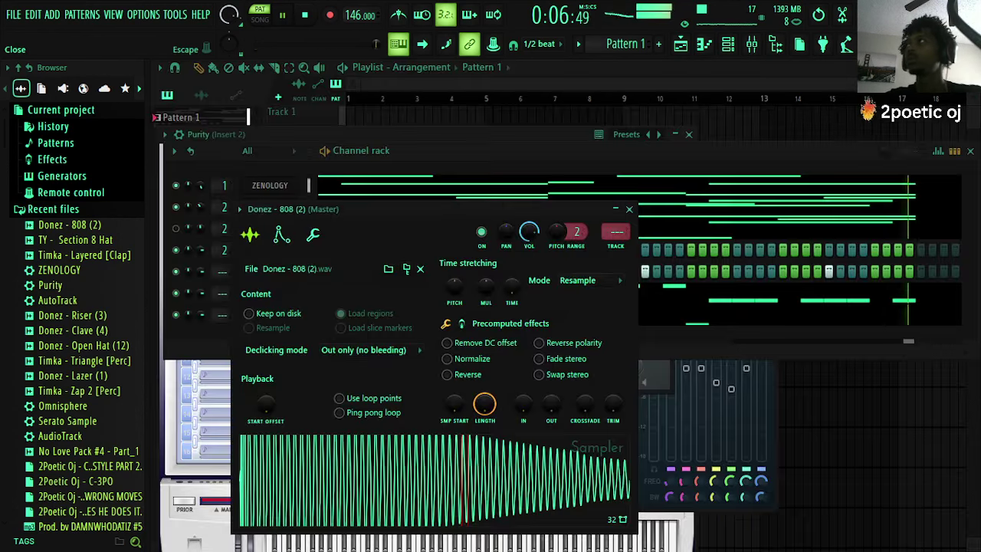
# - Close the 808 settings, replace the ZENOLOGY #2 channel's instrument with Sawer, and close the synth window
pyautogui.click(630, 209)
pyautogui.press('F6')
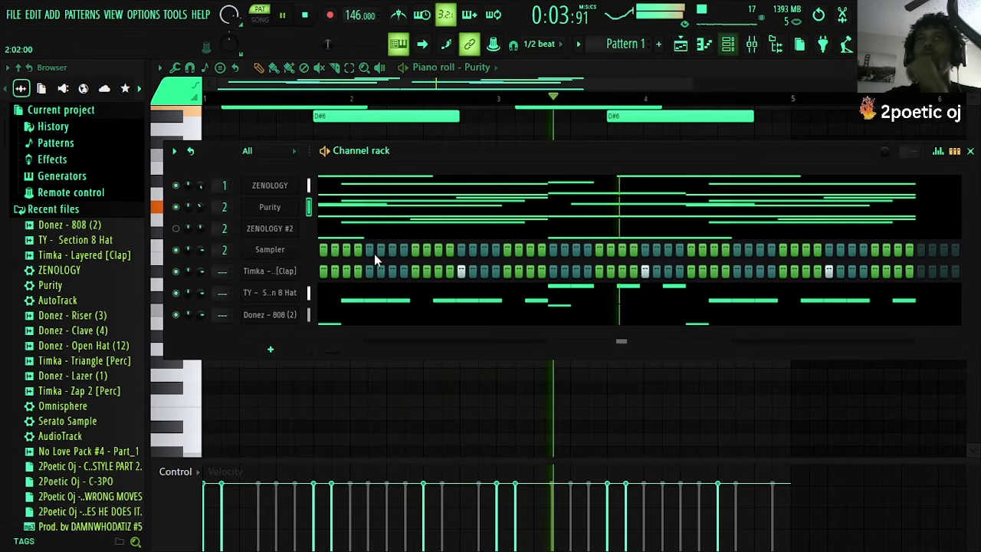
pyautogui.rightClick(268, 217)
pyautogui.rightClick(261, 231)
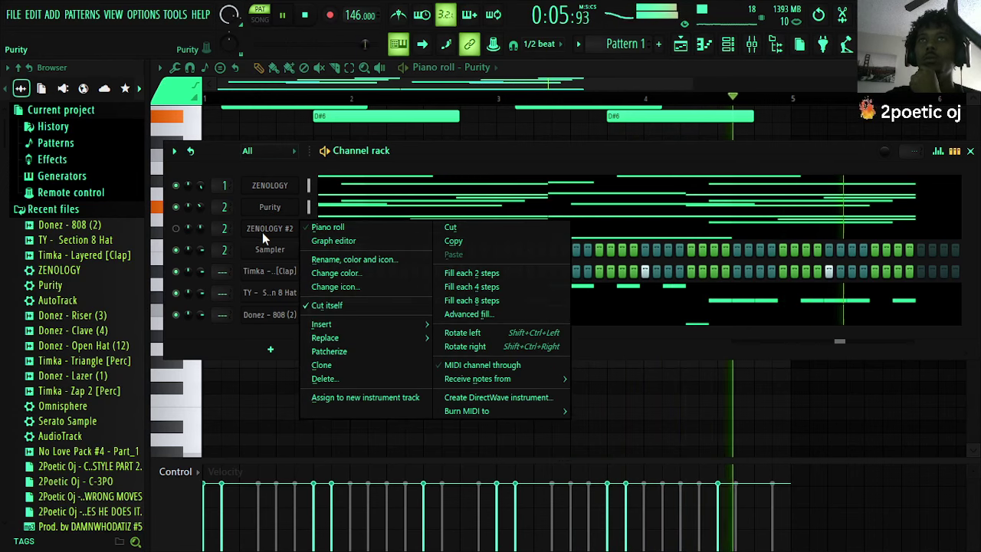
pyautogui.moveTo(350, 336)
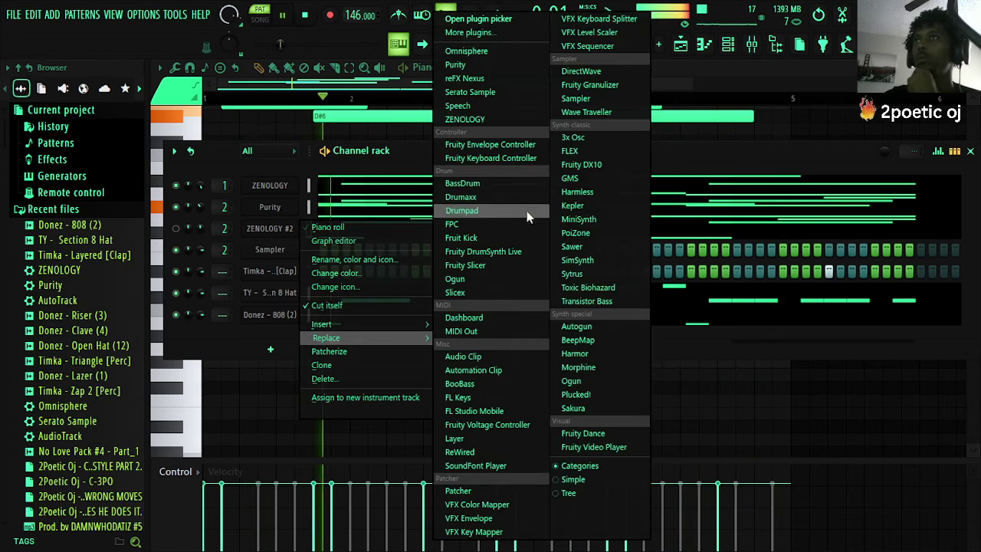
pyautogui.click(575, 246)
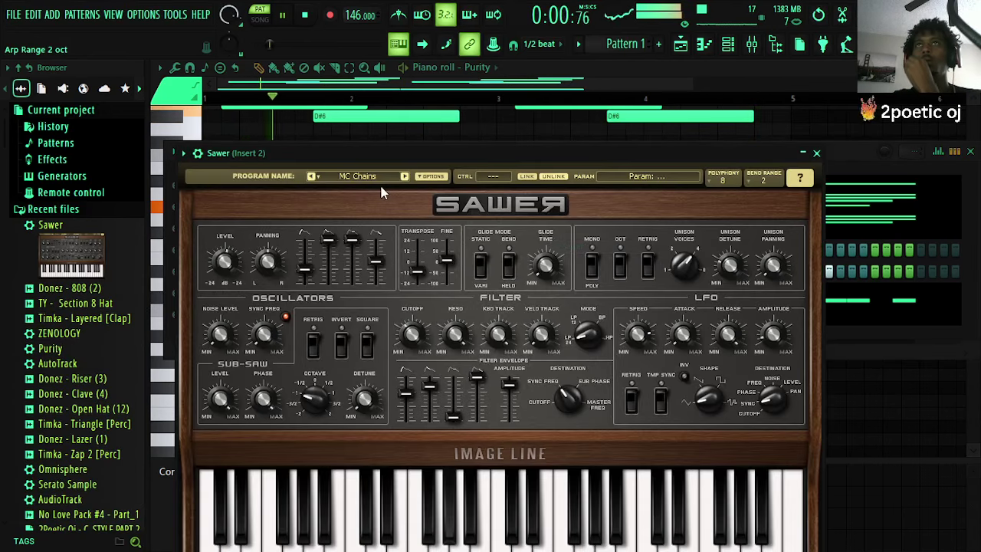
pyautogui.click(817, 154)
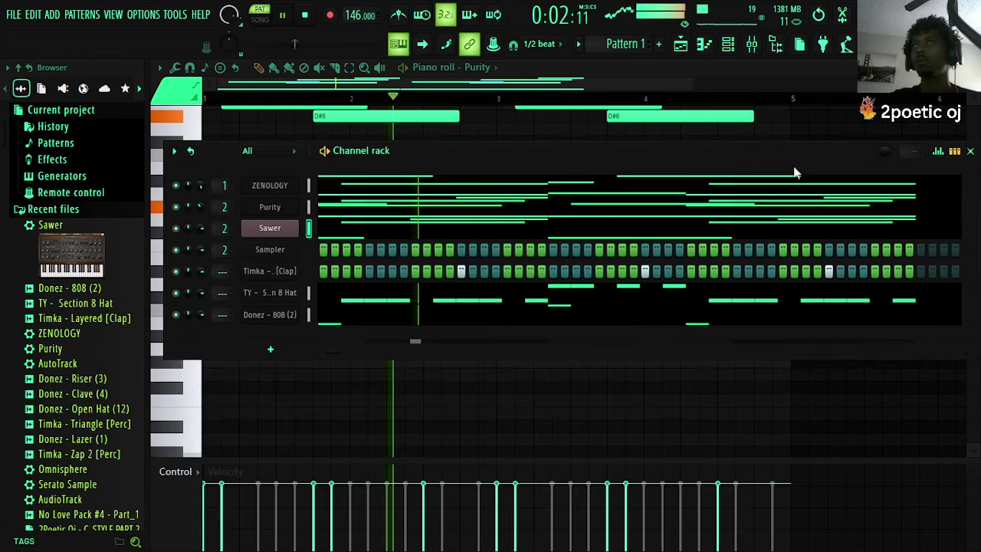
# - Open the Sawer synth and load the FG Just Add Distortion preset from the Bass bank of its presets library
pyautogui.press('space')
pyautogui.press('space')
pyautogui.rightClick(276, 230)
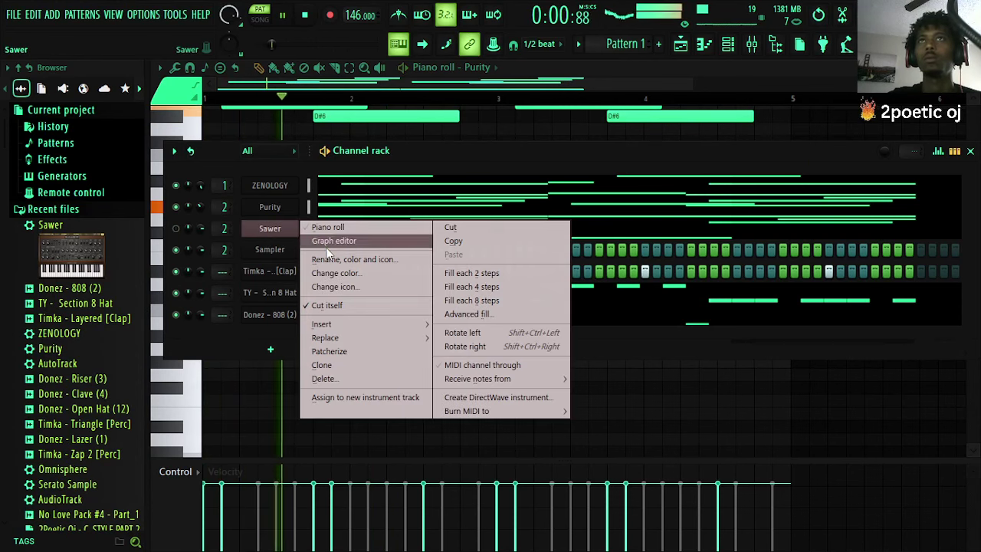
pyautogui.click(279, 240)
pyautogui.click(280, 240)
pyautogui.click(337, 179)
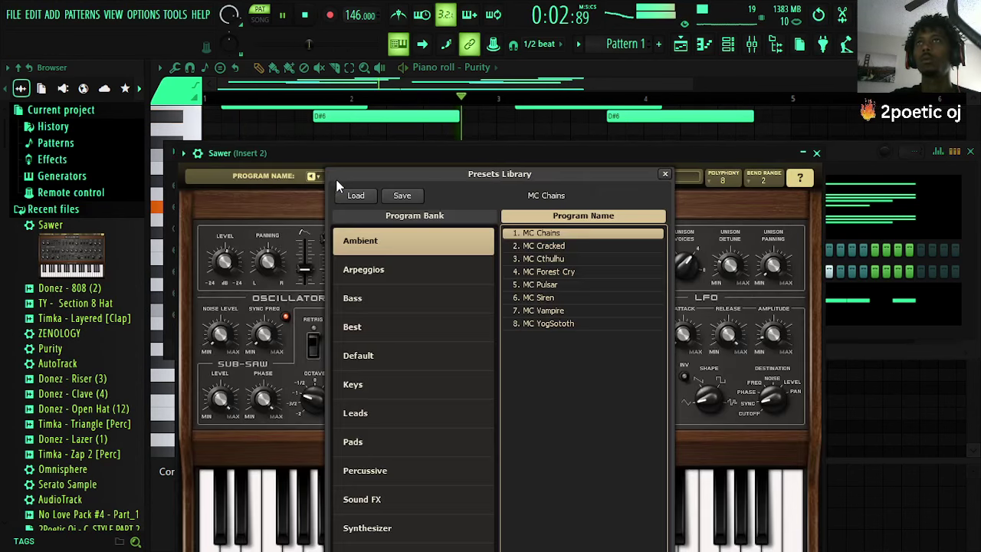
pyautogui.click(386, 301)
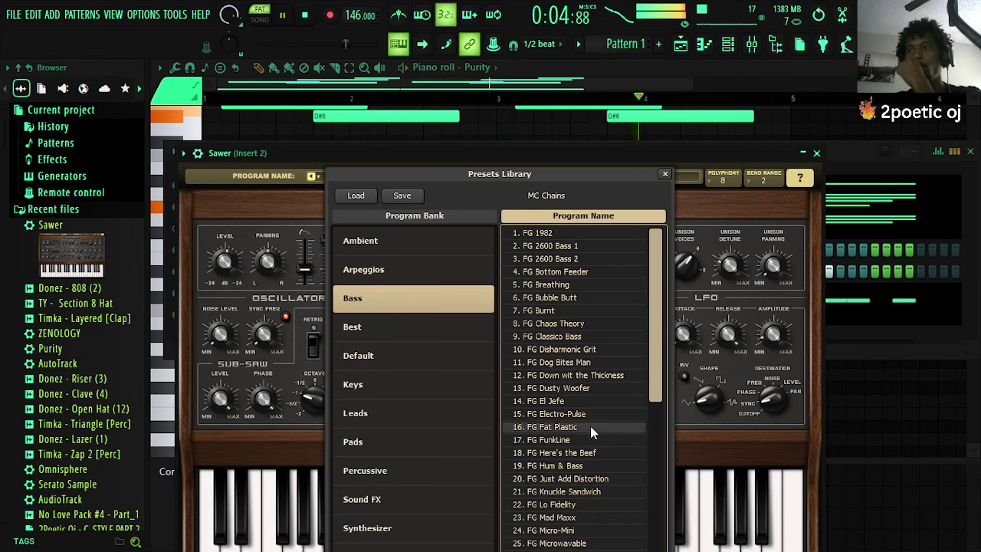
pyautogui.scroll(-1, 590, 431)
pyautogui.click(570, 439)
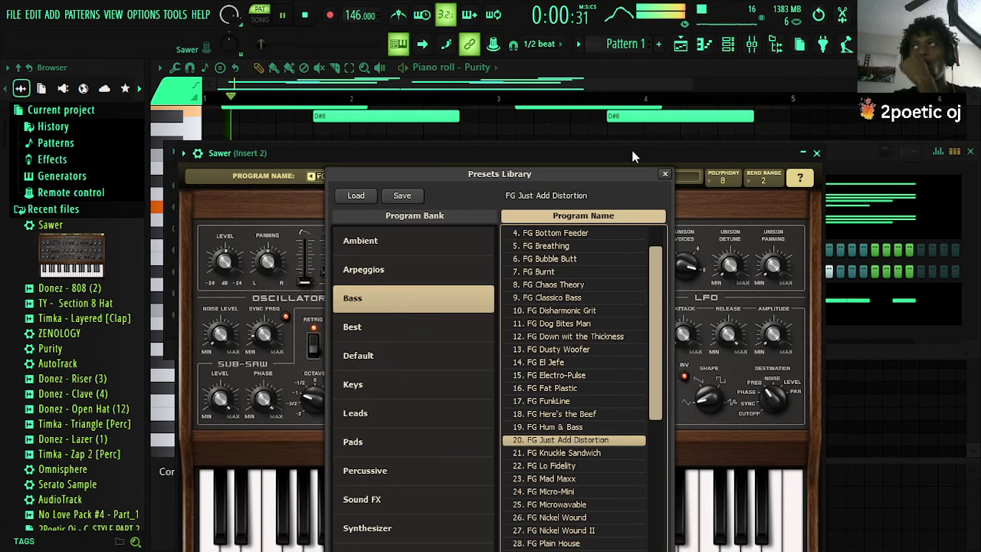
# - Cut all notes from the Sawer channel, clear its mixer track assignment, and open its piano roll
pyautogui.rightClick(260, 228)
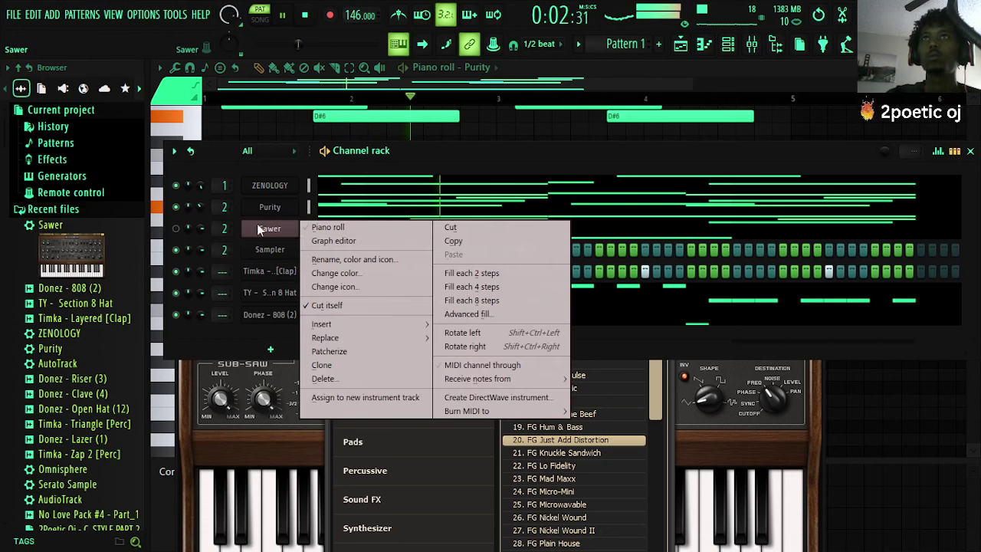
pyautogui.click(477, 227)
pyautogui.rightClick(229, 225)
pyautogui.click(260, 230)
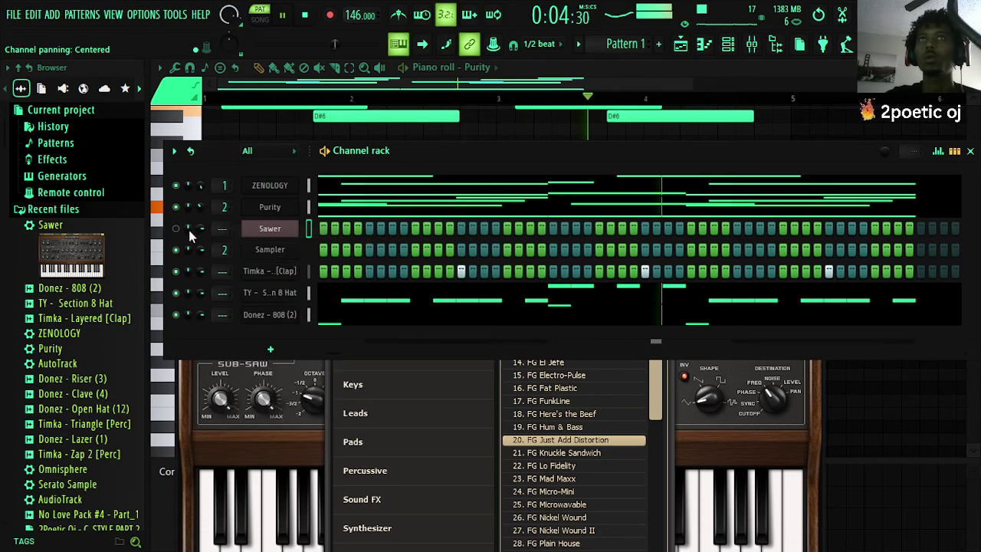
pyautogui.rightClick(296, 224)
pyautogui.click(326, 227)
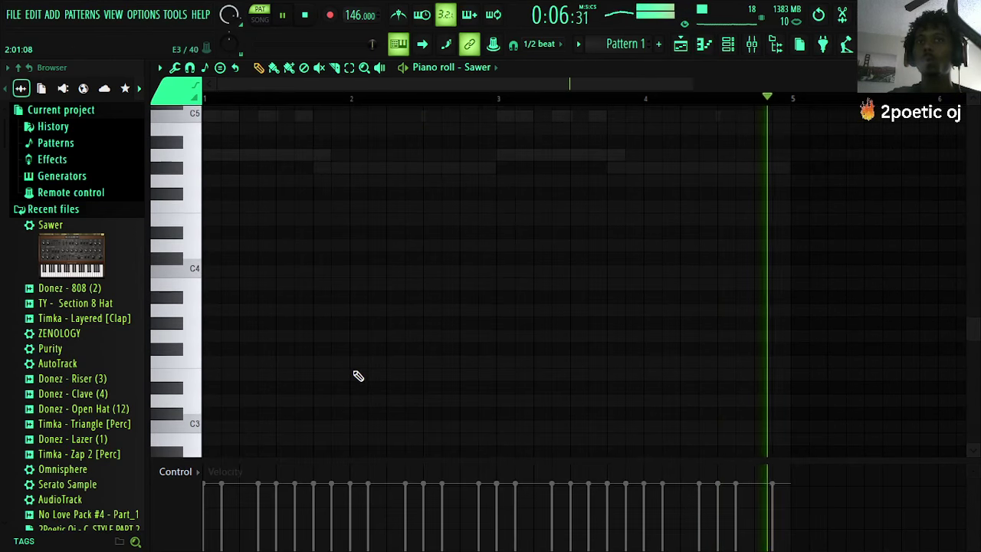
# - Try low Sawer notes on F2 and E3 near the end of bar 2, and delete them
pyautogui.scroll(-3, 452, 406)
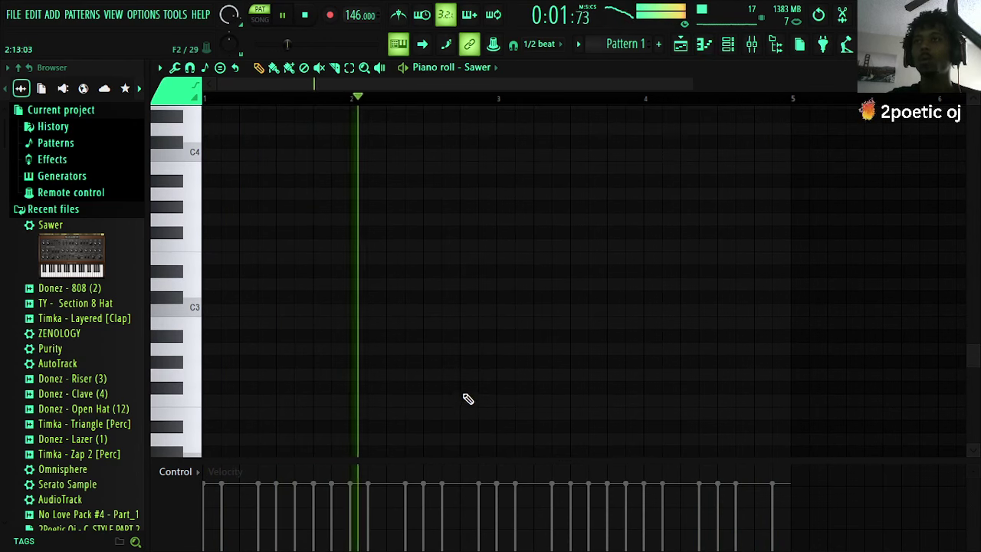
pyautogui.click(467, 403)
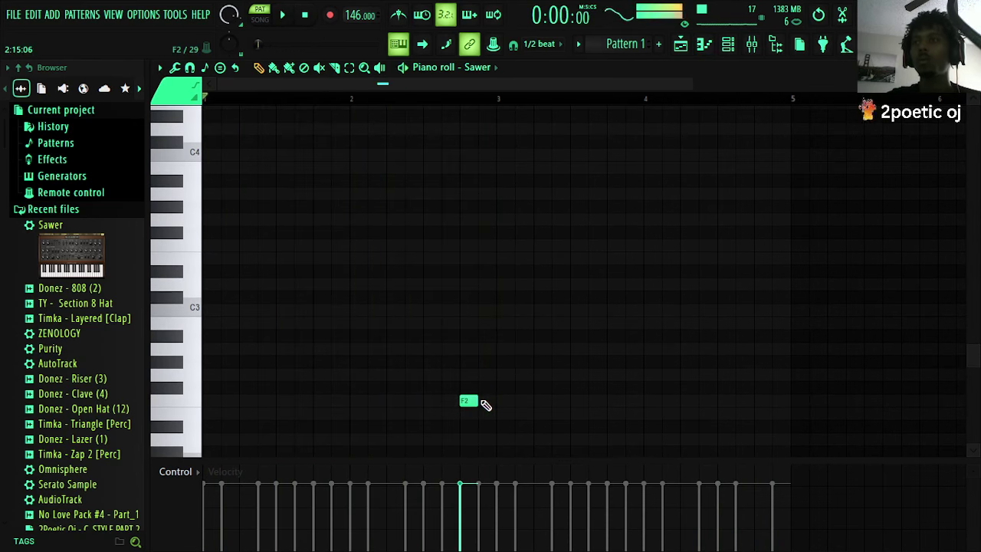
pyautogui.click(468, 259)
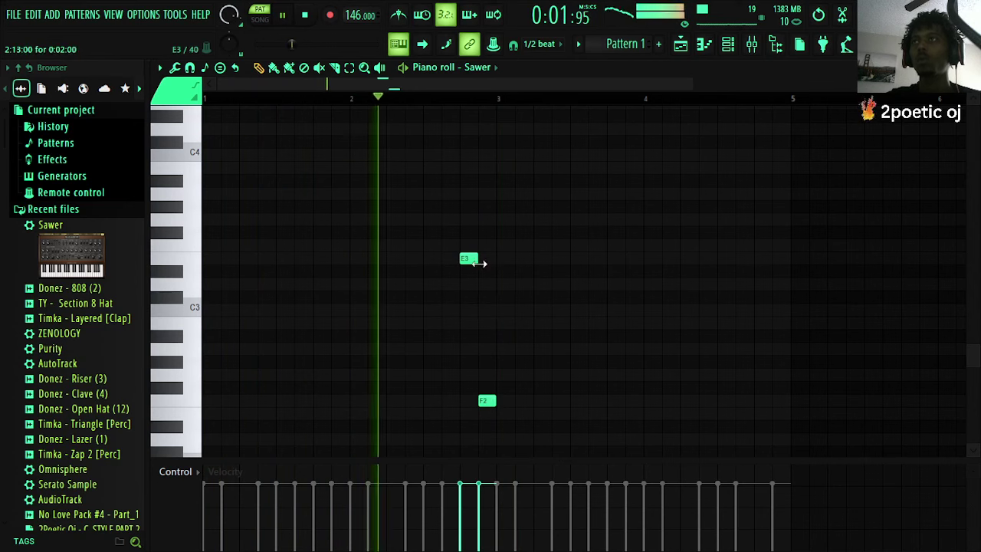
pyautogui.moveTo(477, 258); pyautogui.dragTo(514, 259)
pyautogui.rightClick(489, 400)
pyautogui.rightClick(506, 259)
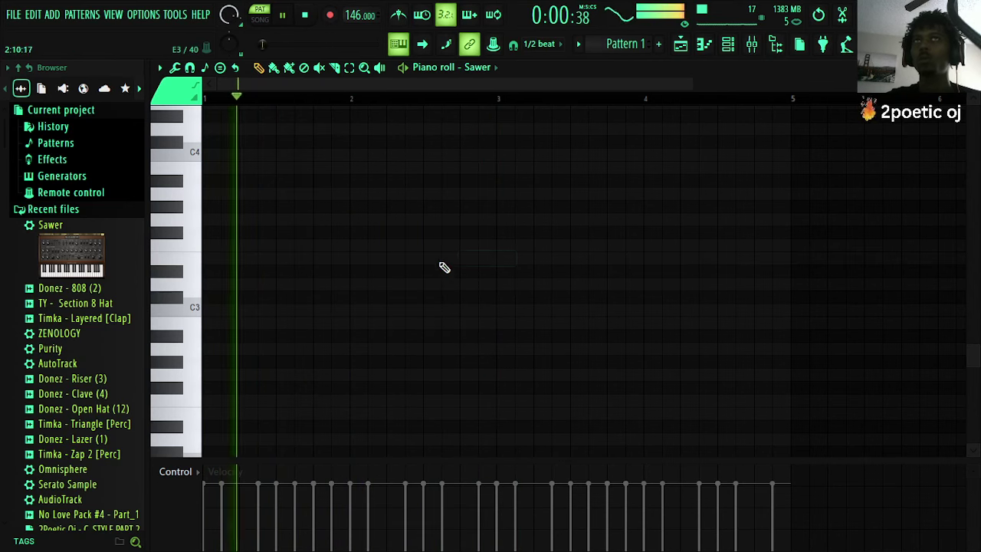
# - Place one-beat G#4 Sawer notes on the last beat of bars 2 and 4, and close the piano roll
pyautogui.scroll(3, 196, 251)
pyautogui.scroll(1, 453, 207)
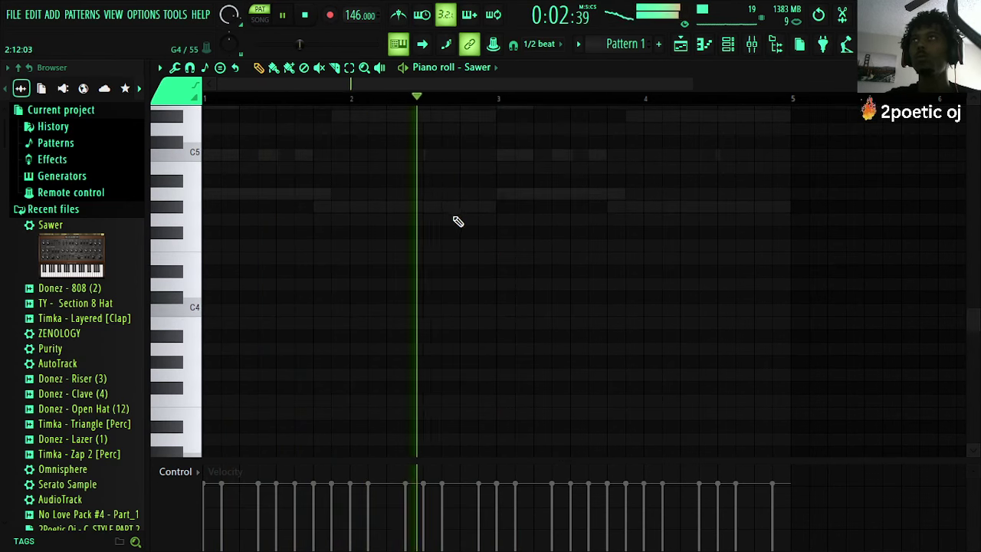
pyautogui.click(458, 209)
pyautogui.moveTo(515, 214); pyautogui.dragTo(495, 216)
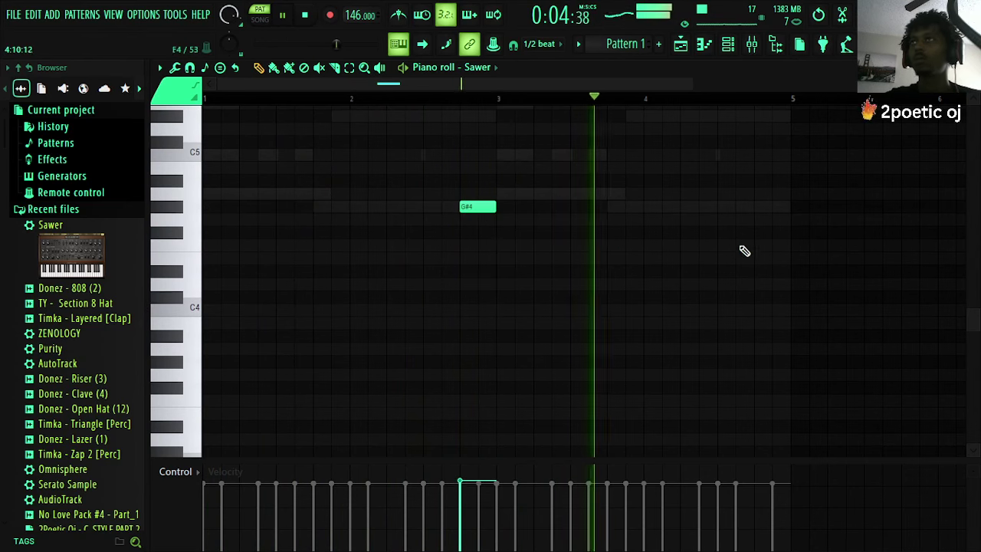
pyautogui.click(756, 209)
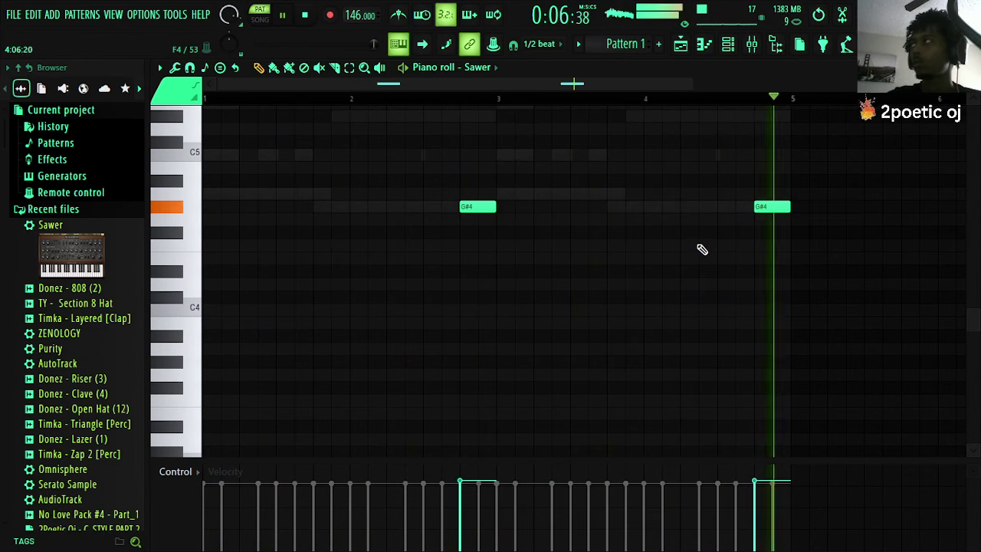
pyautogui.click(968, 69)
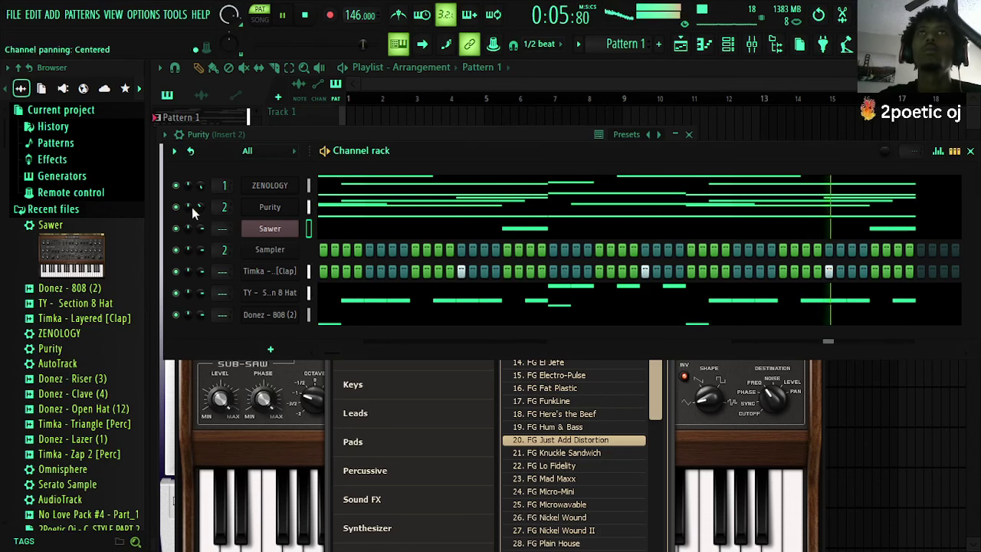
# - Raise the ZENOLOGY instrument's level to 122 and close its window
pyautogui.click(268, 187)
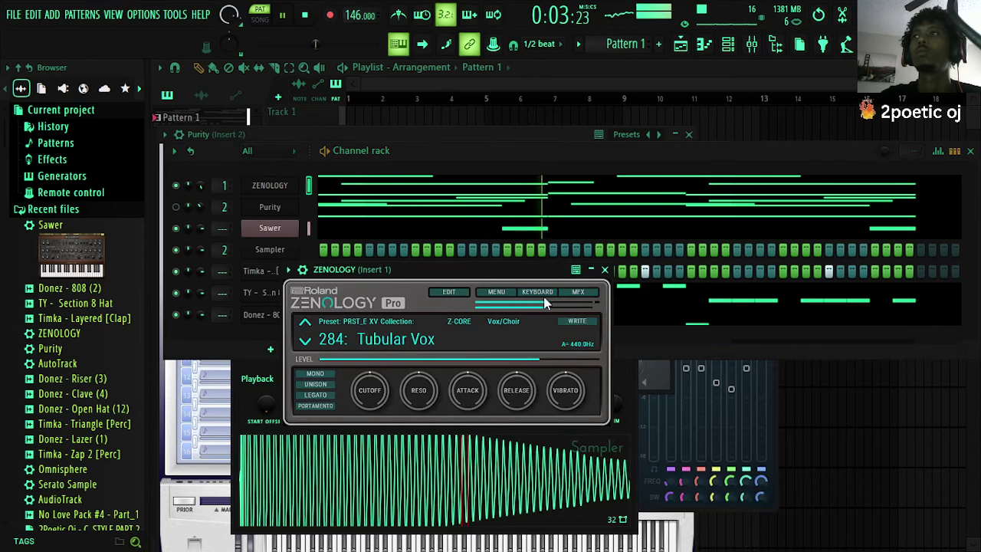
pyautogui.moveTo(577, 364); pyautogui.dragTo(589, 361)
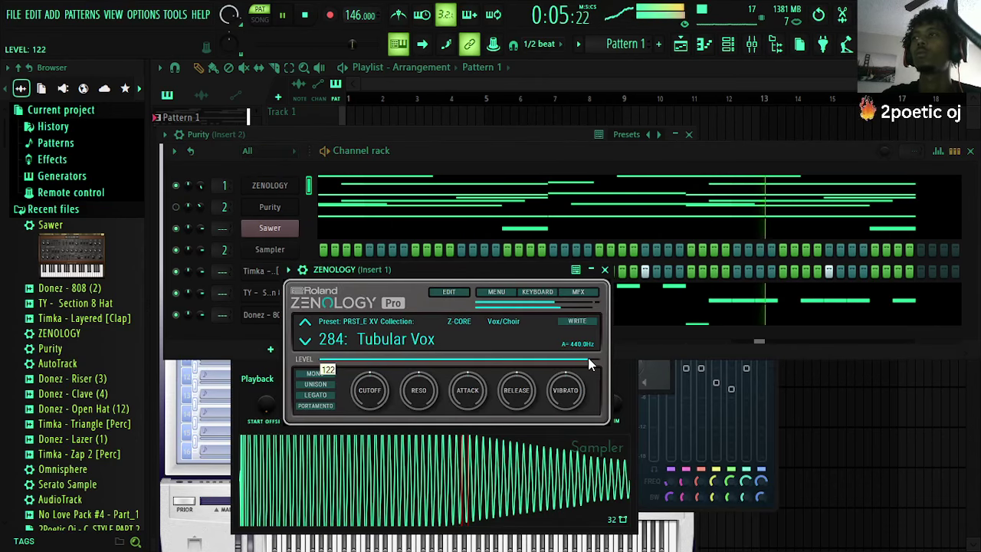
pyautogui.click(604, 269)
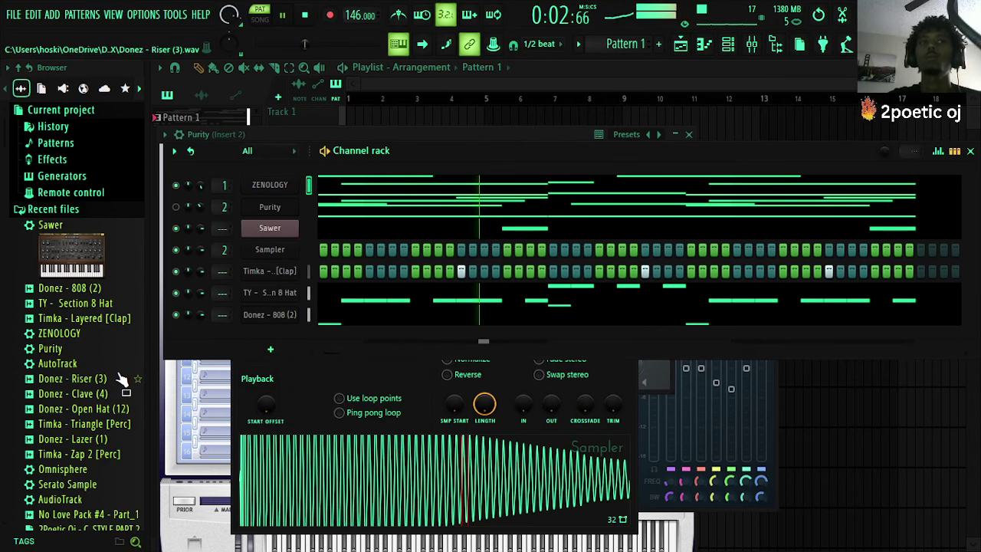
# - Preview the Donez - Open Hat (12) sample from the recent files and add it as a new channel
pyautogui.scroll(-2, 111, 435)
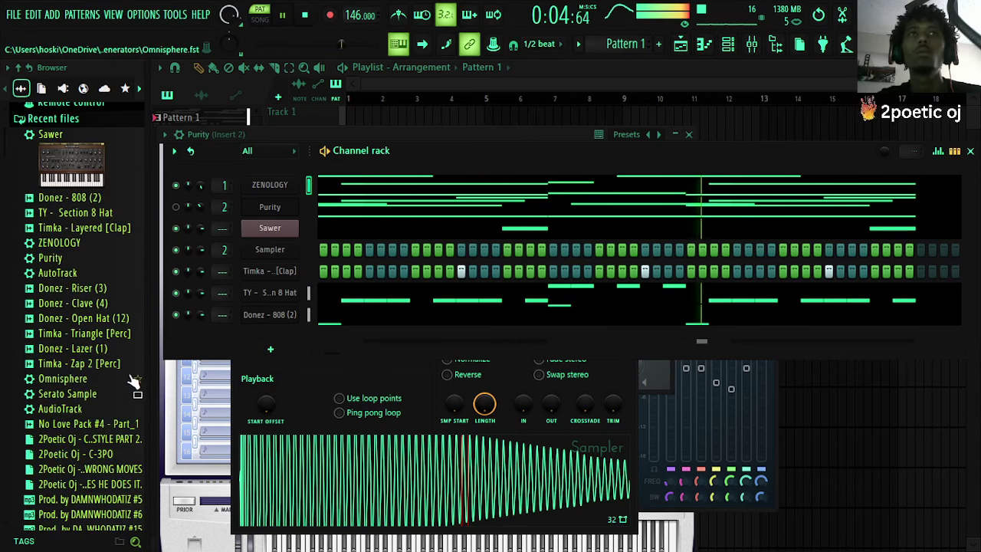
pyautogui.click(113, 320)
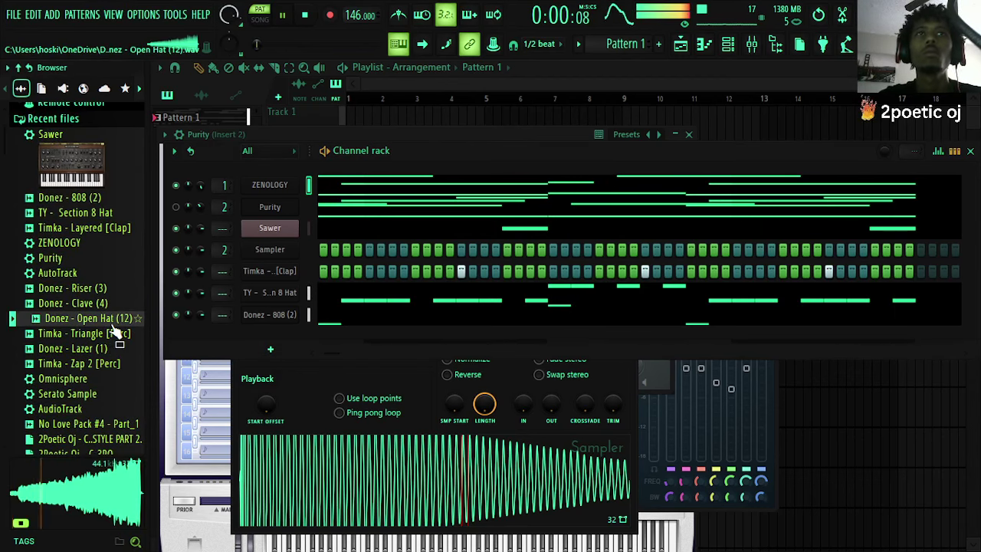
pyautogui.moveTo(157, 332); pyautogui.dragTo(264, 341)
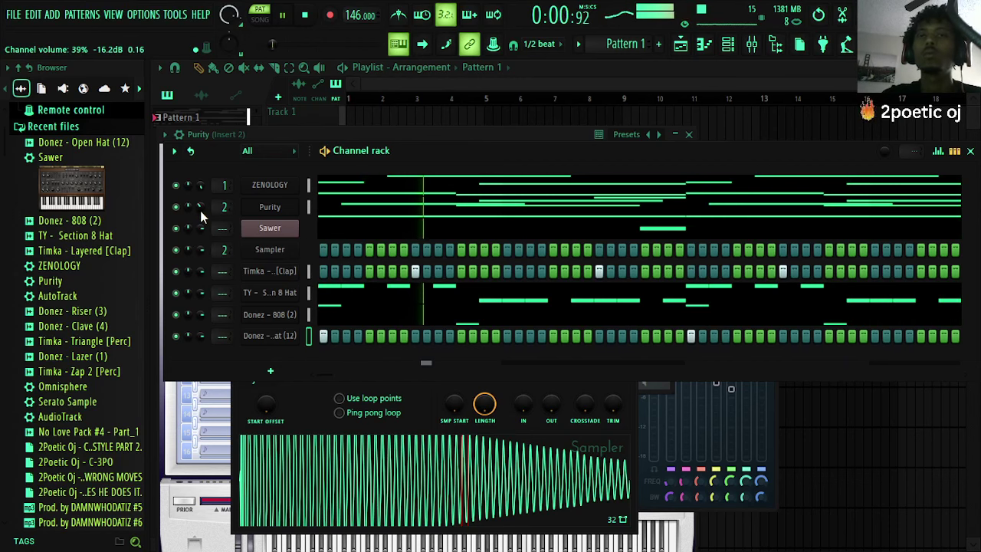
# - Open the Purity instrument to check its selected lead preset, and close the window
pyautogui.rightClick(269, 208)
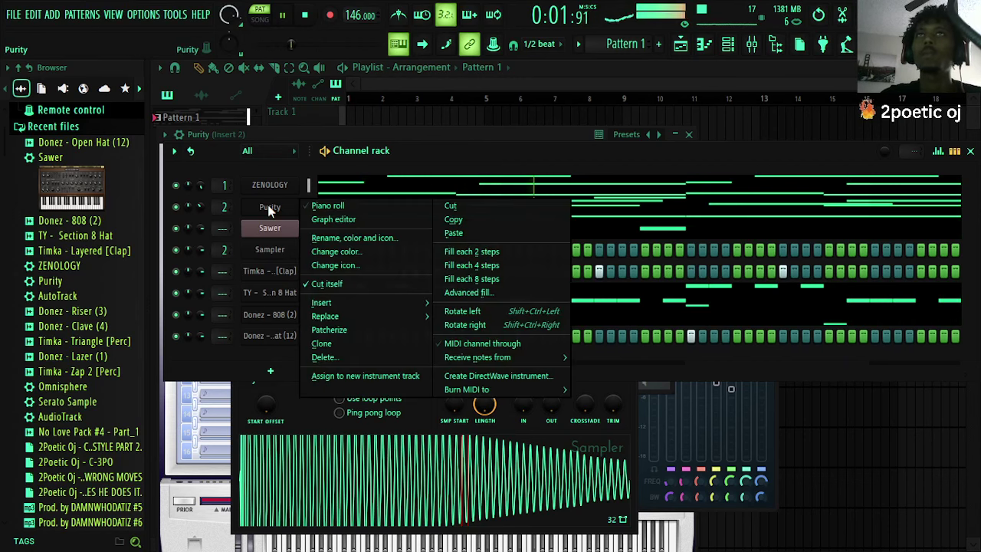
pyautogui.click(498, 151)
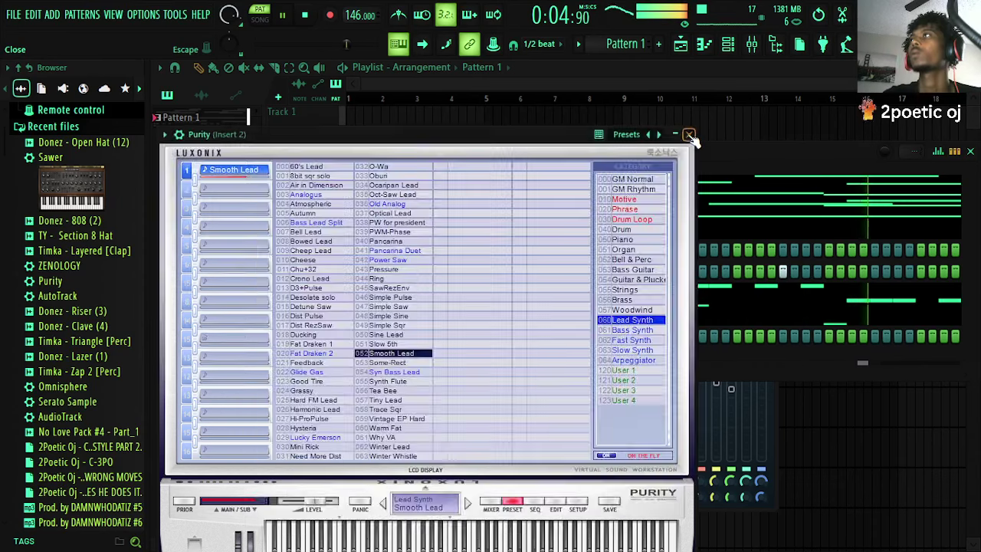
pyautogui.click(690, 135)
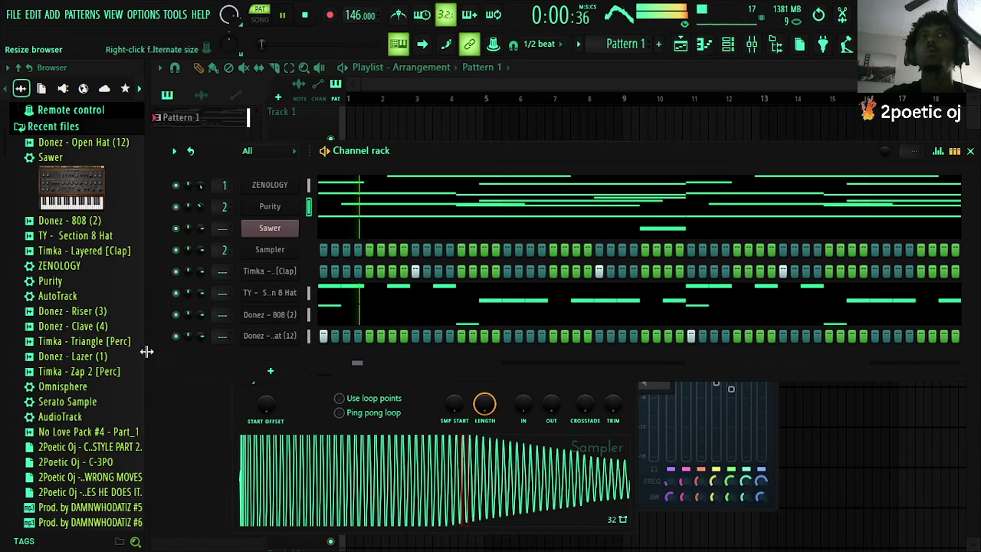
# - Look through the browser's recent files list for another sound to add, and collapse the list
pyautogui.scroll(-4, 134, 368)
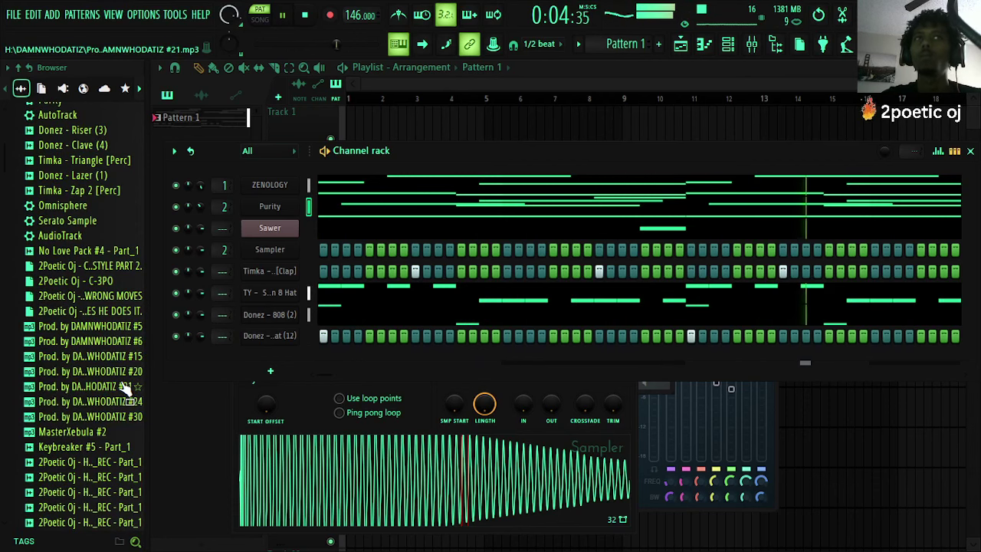
pyautogui.scroll(-4, 127, 387)
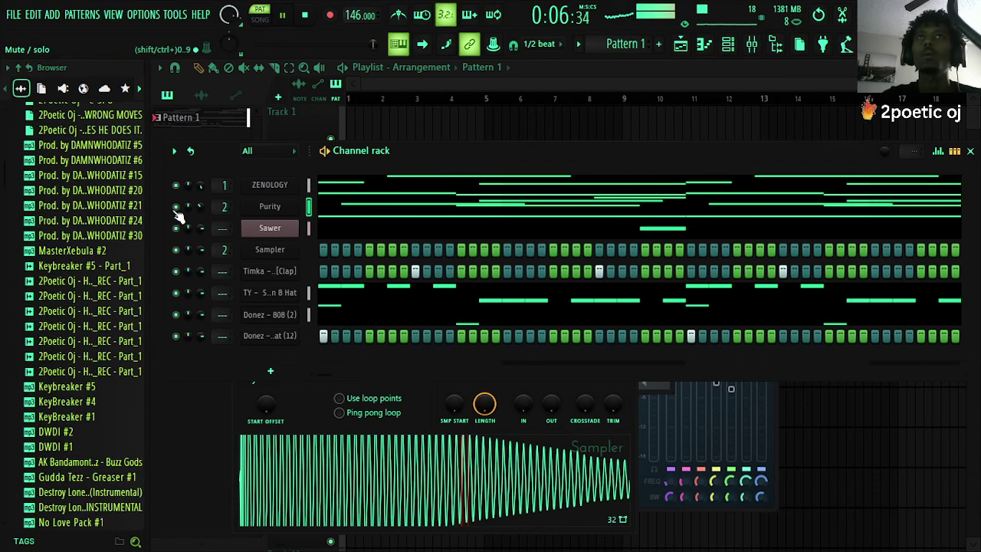
pyautogui.scroll(15, 97, 402)
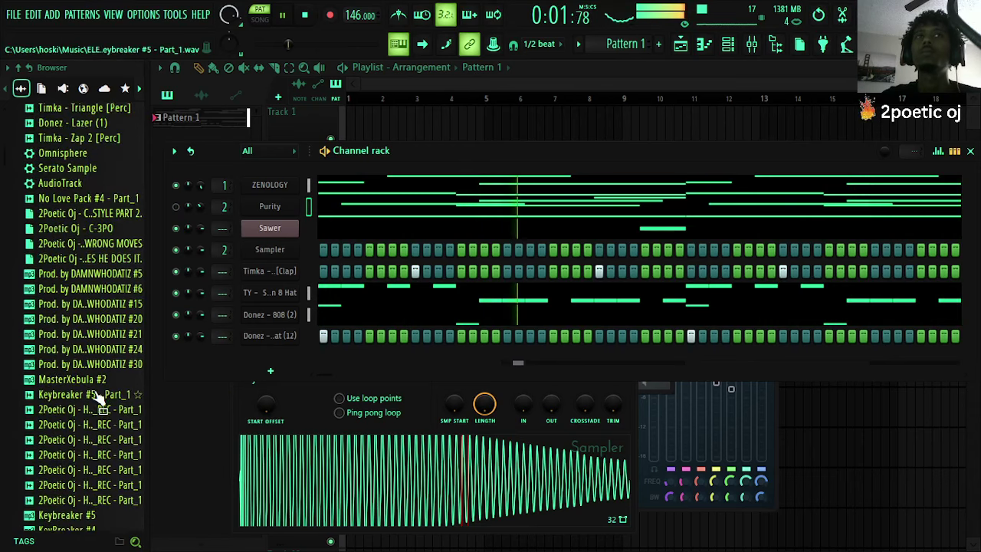
pyautogui.click(104, 212)
# - Look through the browser's presets, desktop folders and drum kits for another 808 sample source
pyautogui.scroll(-14, 118, 359)
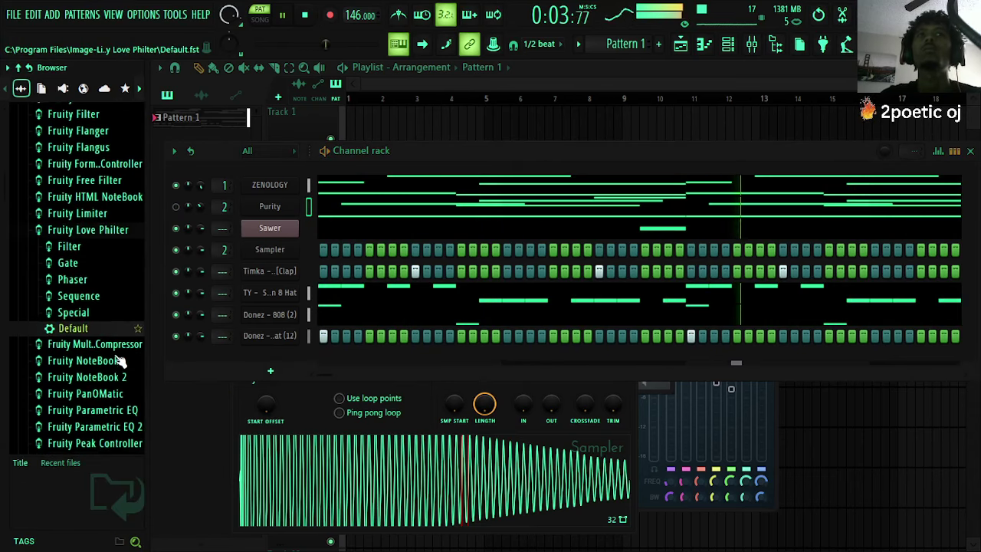
pyautogui.scroll(-7, 115, 384)
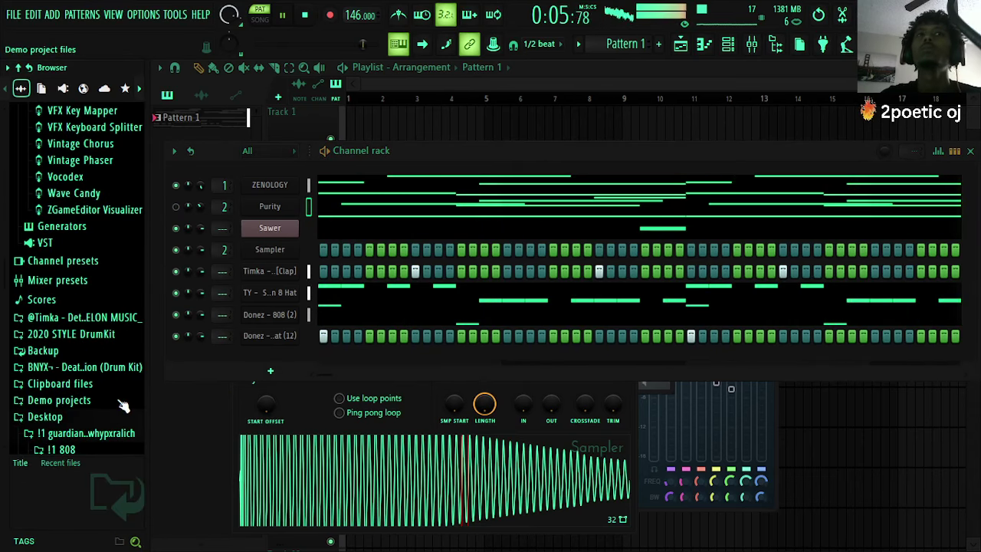
pyautogui.scroll(-5, 113, 415)
pyautogui.click(111, 414)
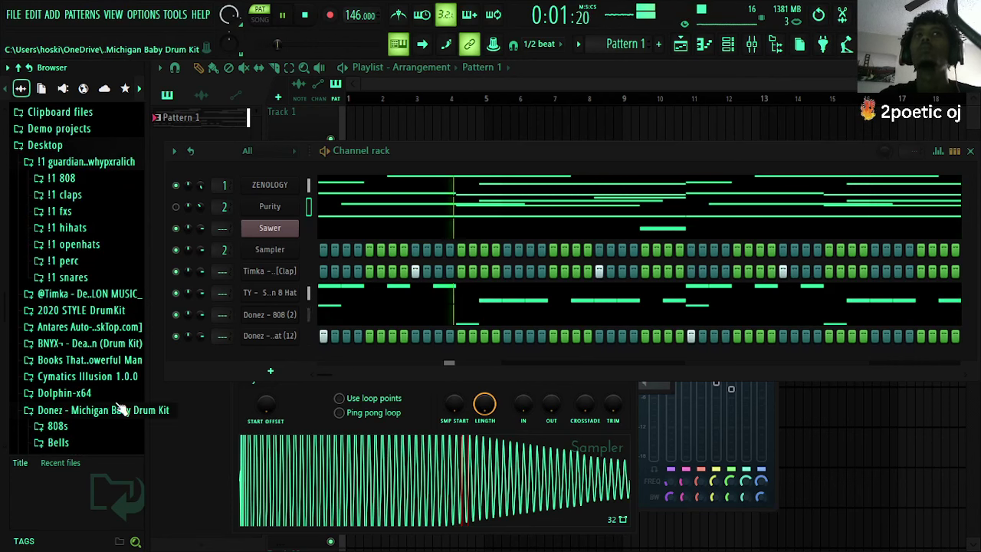
pyautogui.scroll(-5, 84, 285)
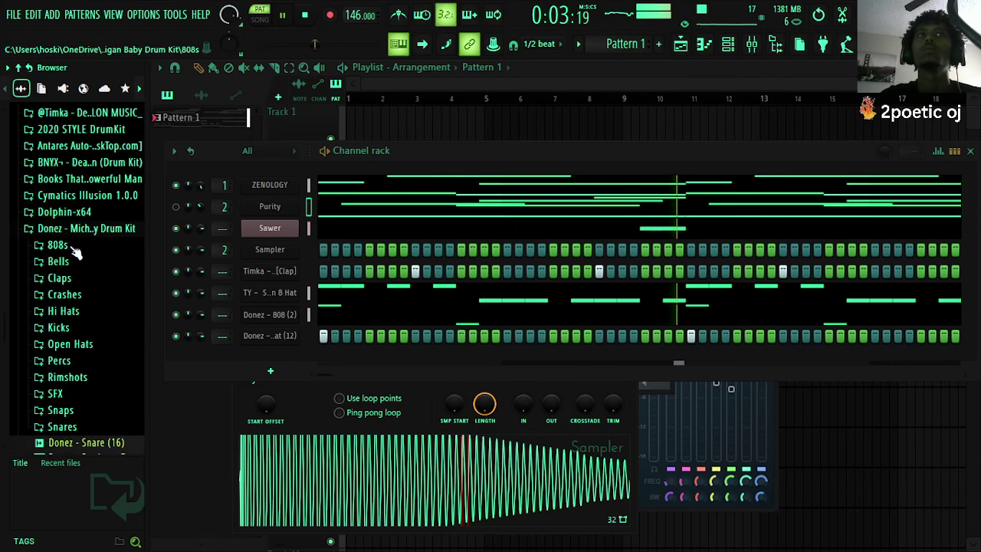
pyautogui.scroll(-8, 101, 374)
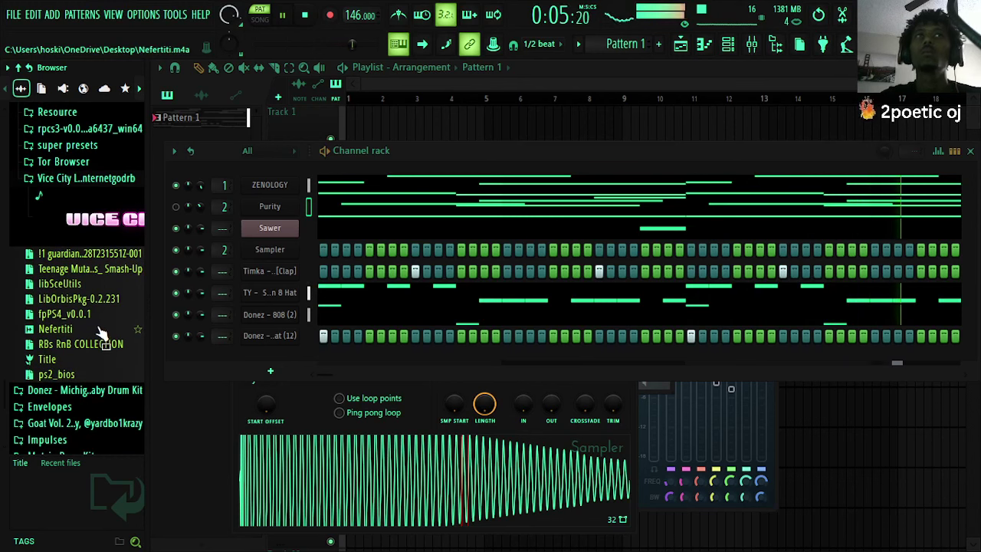
pyautogui.scroll(-5, 101, 330)
pyautogui.scroll(5, 100, 253)
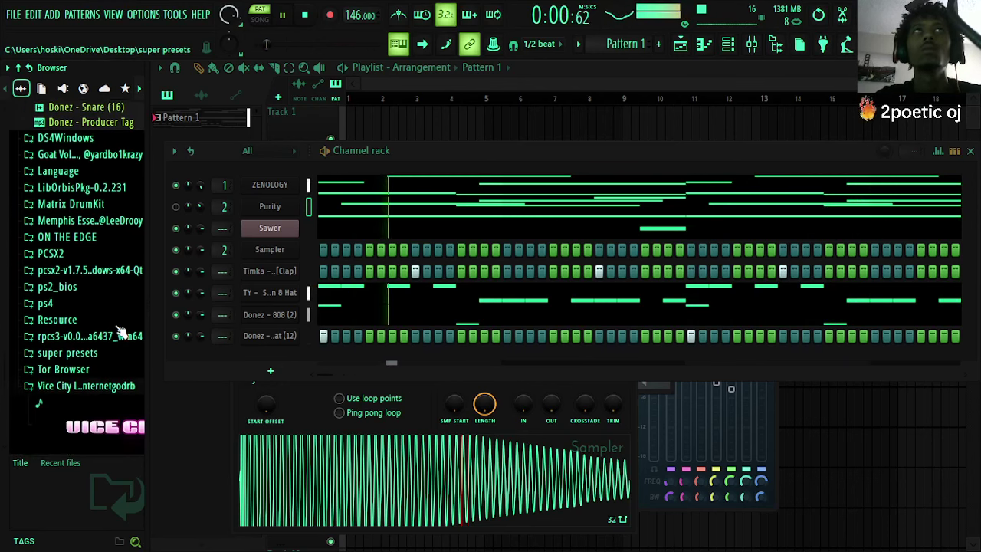
pyautogui.click(85, 389)
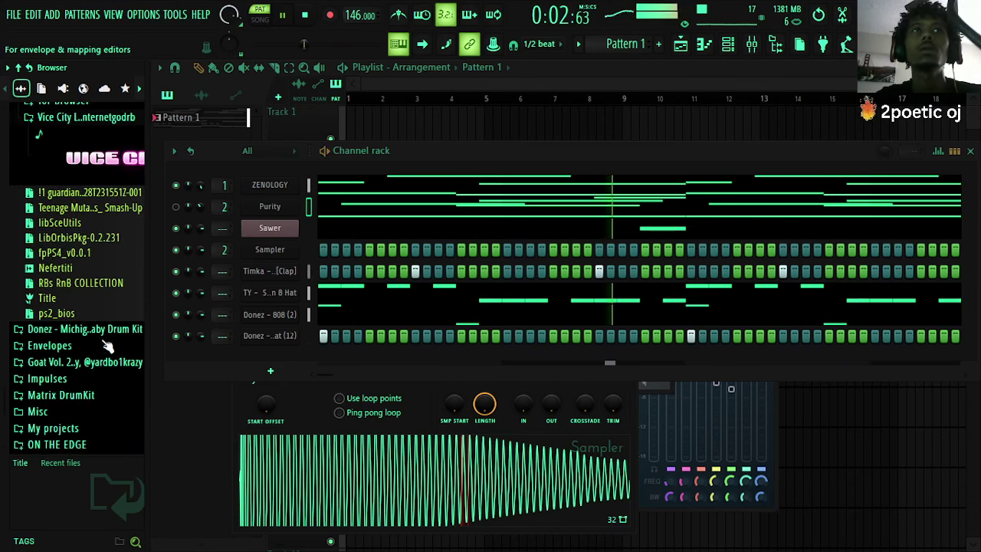
pyautogui.scroll(4, 88, 305)
pyautogui.scroll(3, 86, 284)
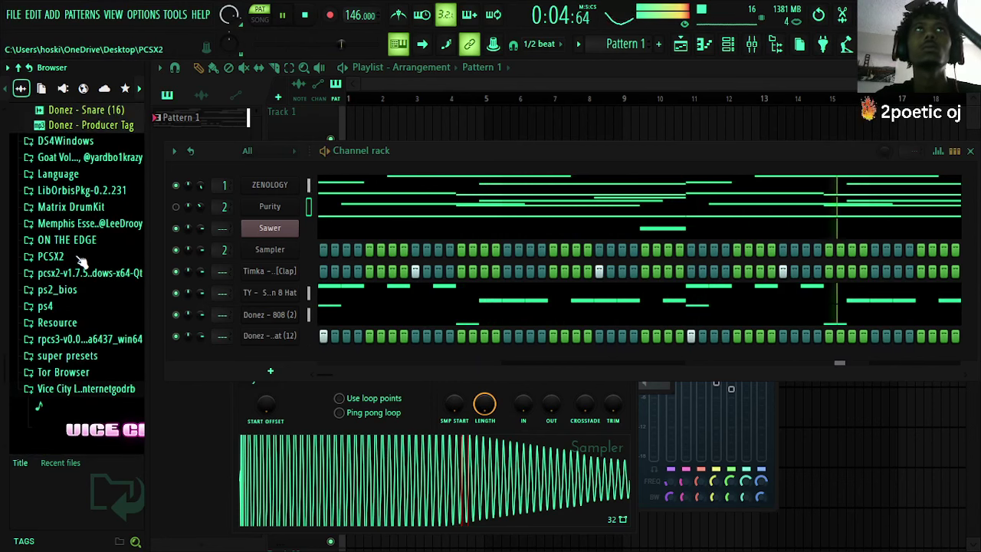
# - Preview the edge 808 - 4 sample from the ON THE EDGE kit's 808 folder and add it as a new channel above the open hat
pyautogui.click(83, 241)
pyautogui.click(82, 259)
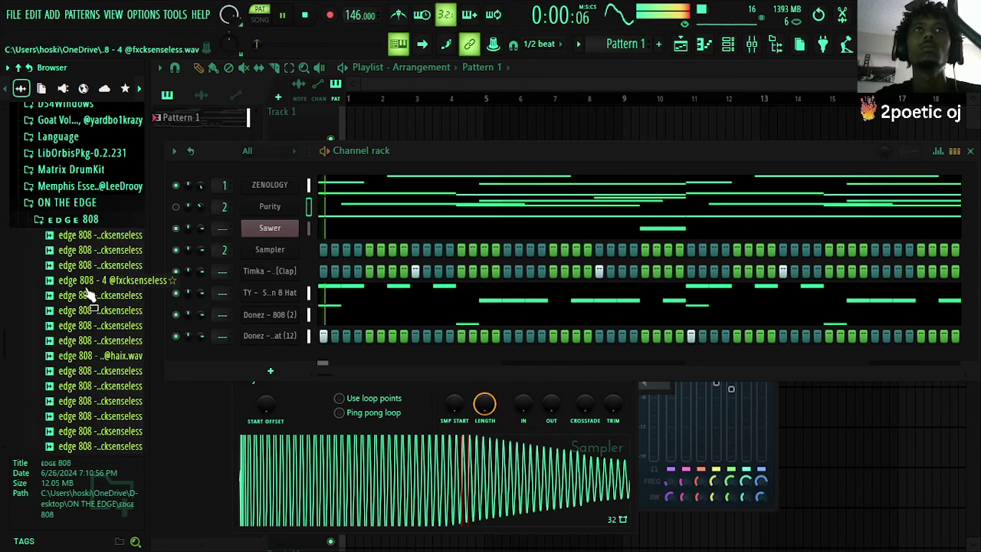
pyautogui.click(89, 284)
pyautogui.moveTo(88, 289); pyautogui.dragTo(276, 338)
# - Copy the Donez - 808 (2) channel's notes and paste them into the edge 808 channel
pyautogui.rightClick(273, 313)
pyautogui.click(477, 328)
pyautogui.rightClick(270, 336)
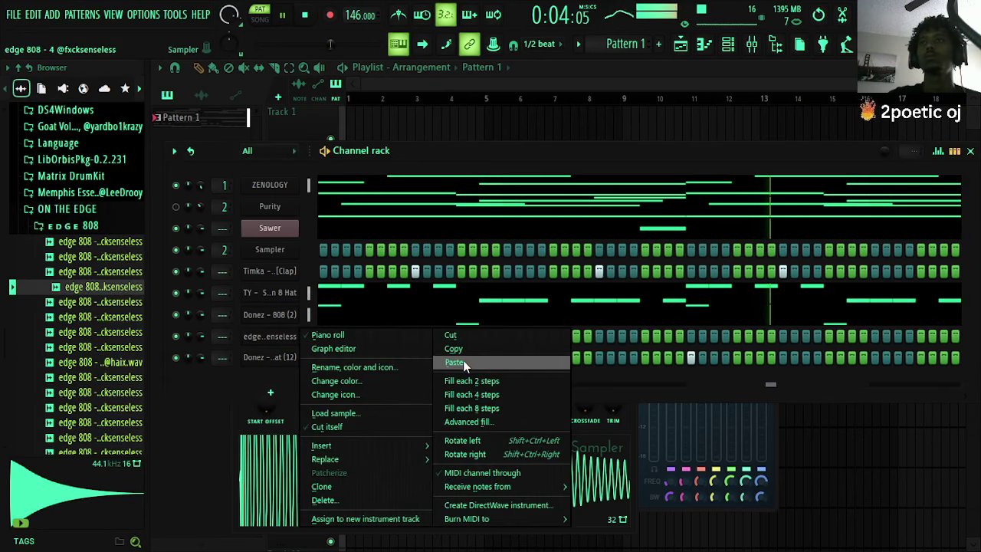
pyautogui.click(460, 361)
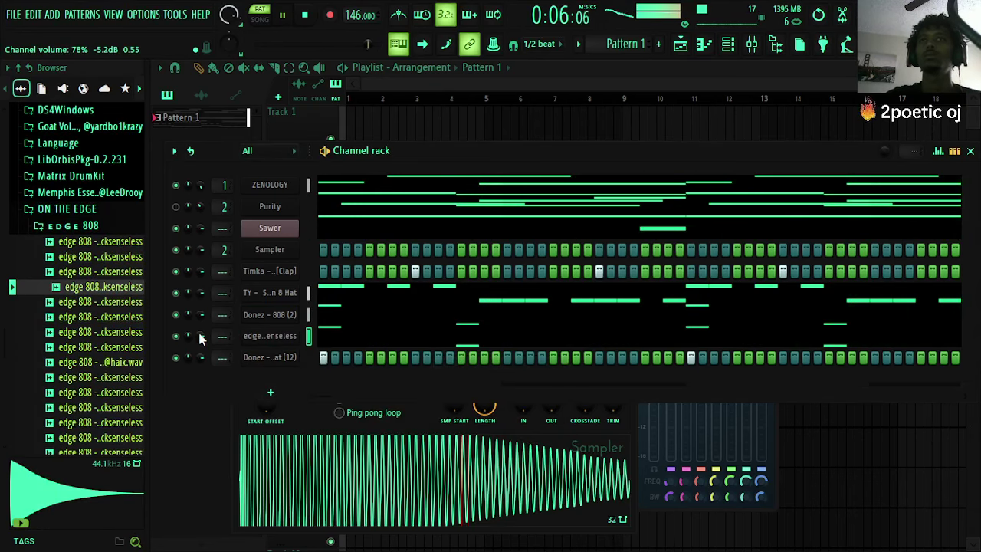
# - Route the edge 808 channel to mixer insert 4 and load Fruity Parametric EQ 2 in its first effect slot
pyautogui.press('space')
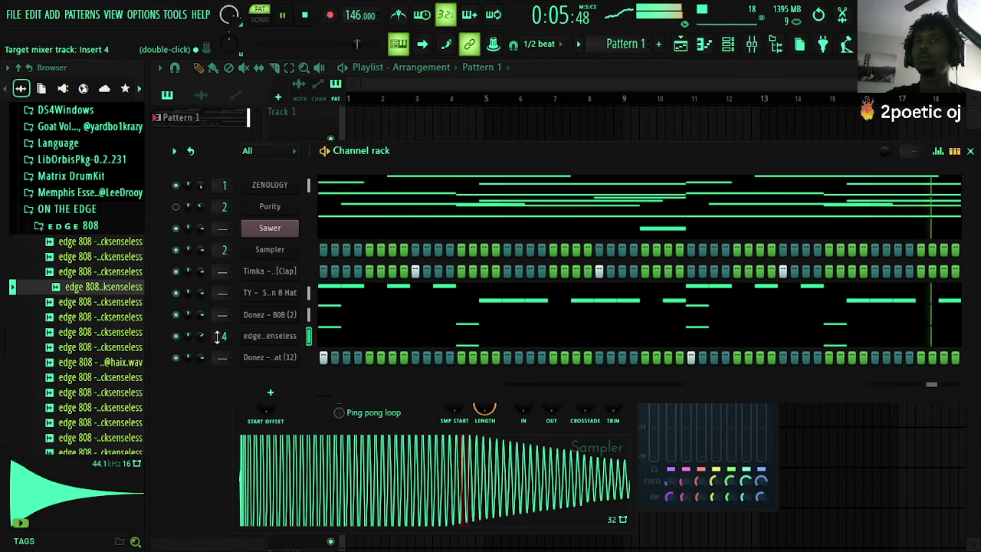
pyautogui.doubleClick(219, 337)
pyautogui.click(792, 158)
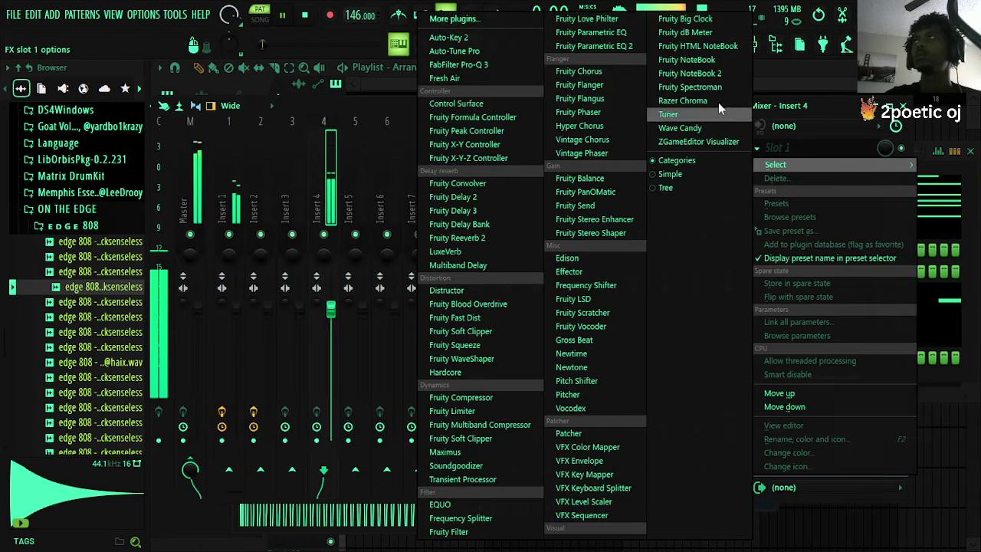
pyautogui.click(640, 32)
# - Shape insert 4's EQ with band 1 at -18 dB and 485 Hz and boosts on bands 6 and 7, and close the EQ and mixer
pyautogui.moveTo(263, 294); pyautogui.dragTo(337, 381)
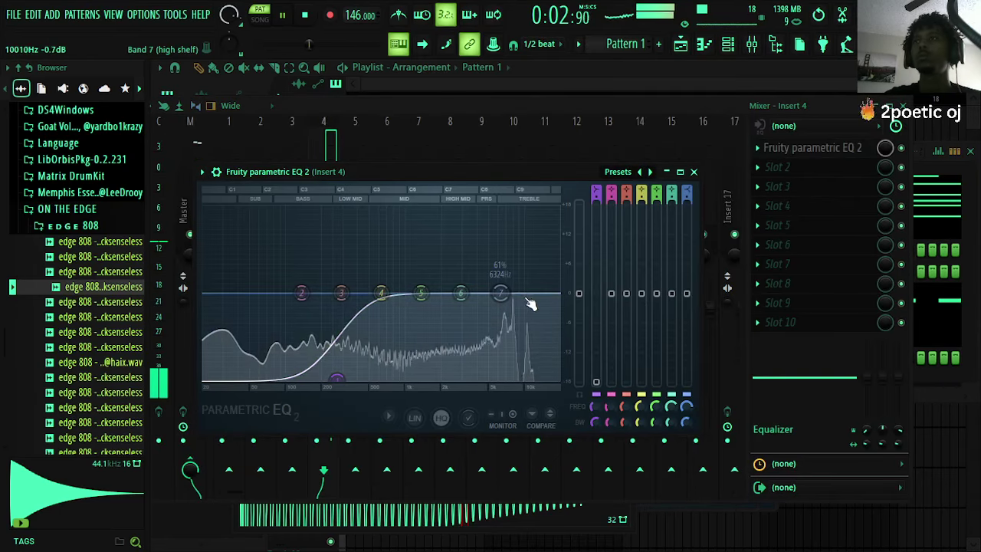
pyautogui.moveTo(502, 294); pyautogui.dragTo(520, 238)
pyautogui.moveTo(461, 293); pyautogui.dragTo(497, 270)
pyautogui.moveTo(338, 378); pyautogui.dragTo(367, 378)
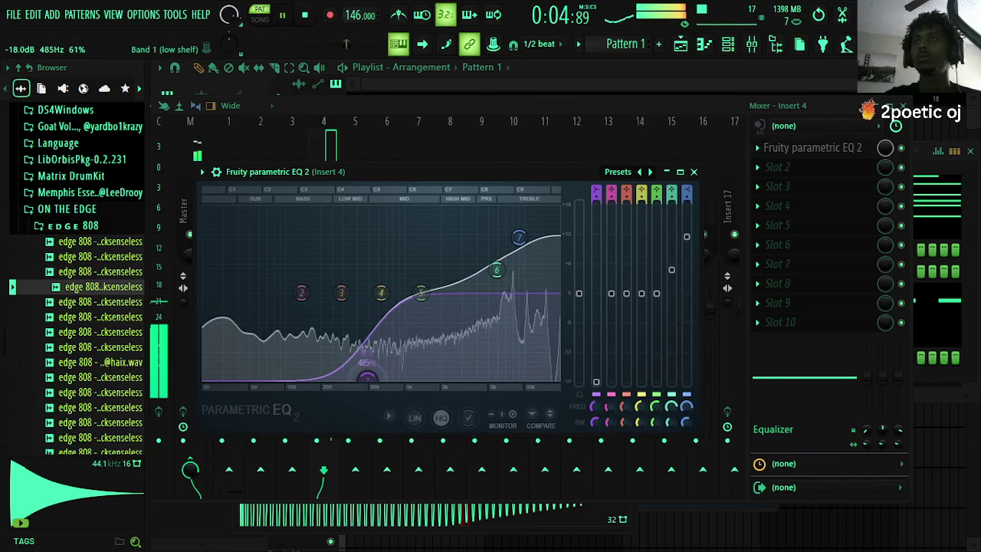
pyautogui.click(695, 171)
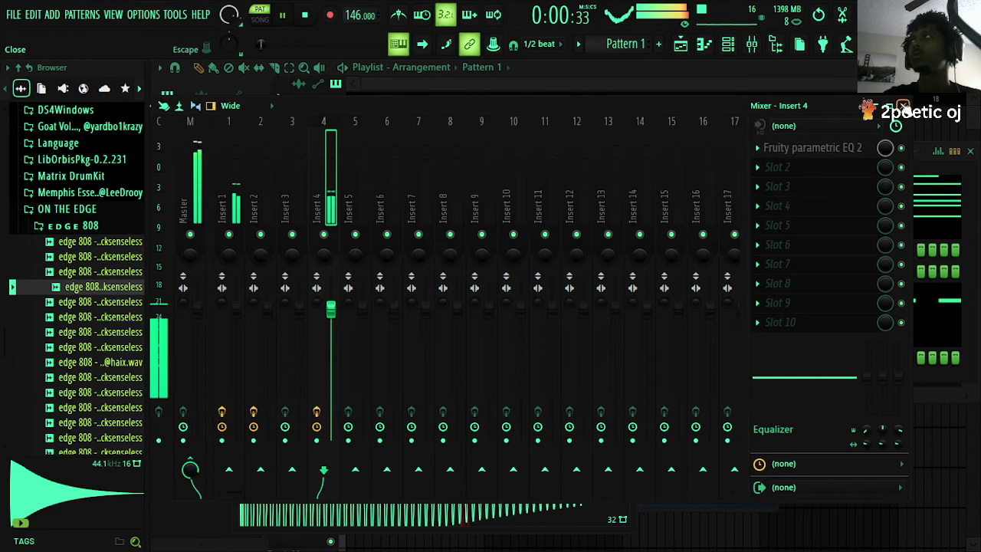
pyautogui.click(904, 106)
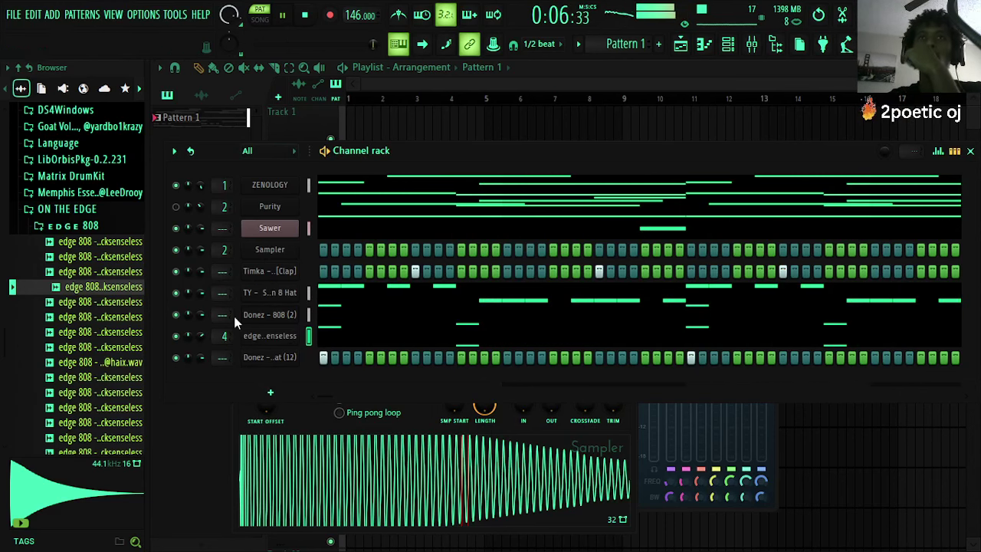
# - Reopen insert 4's Parametric EQ 2, move band 1 to 158 Hz, and close the EQ and mixer
pyautogui.click(752, 43)
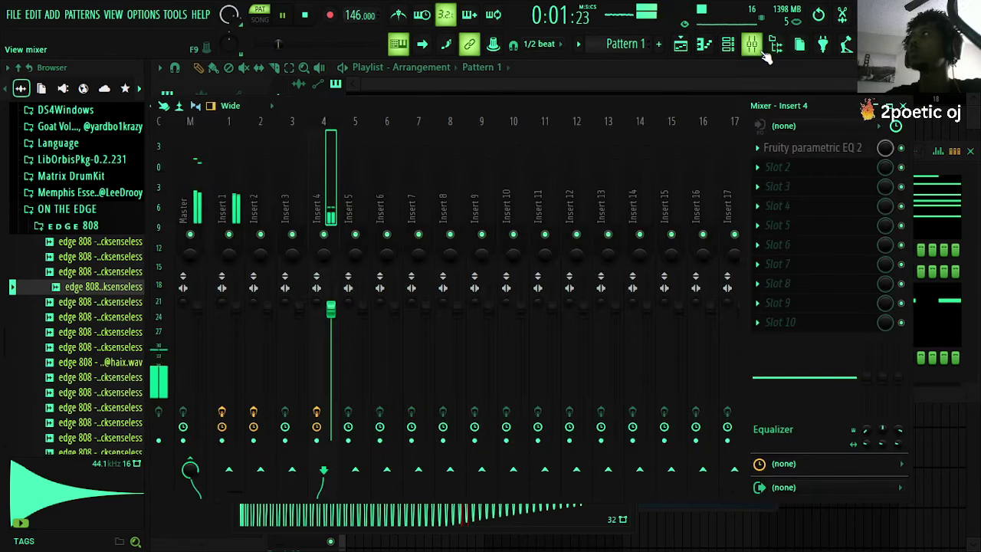
pyautogui.click(814, 148)
pyautogui.moveTo(367, 377); pyautogui.dragTo(310, 375)
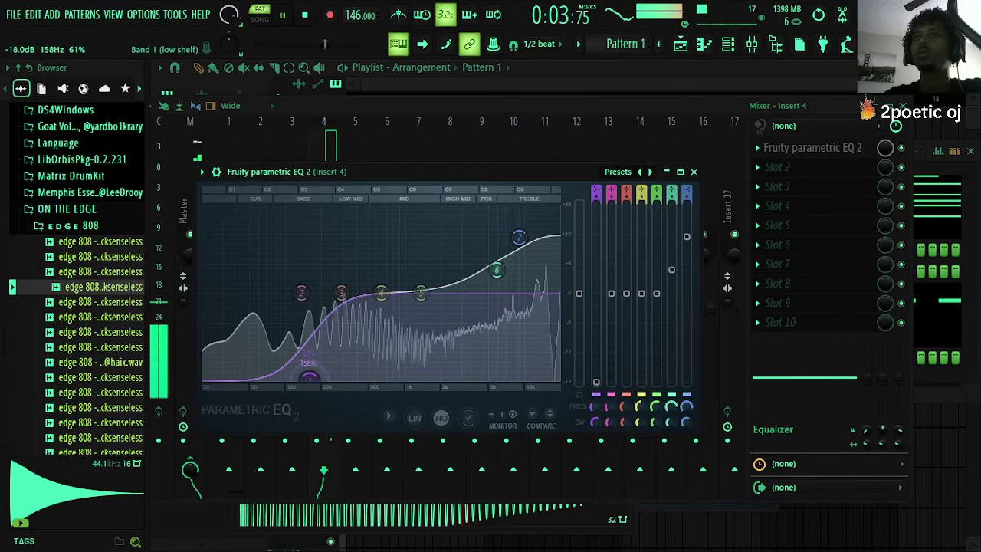
pyautogui.click(694, 172)
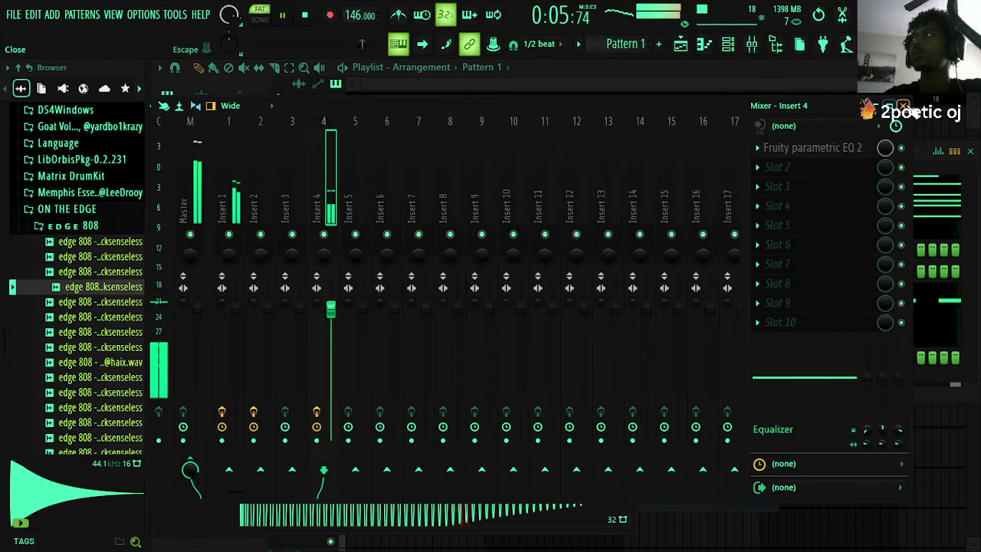
pyautogui.click(906, 106)
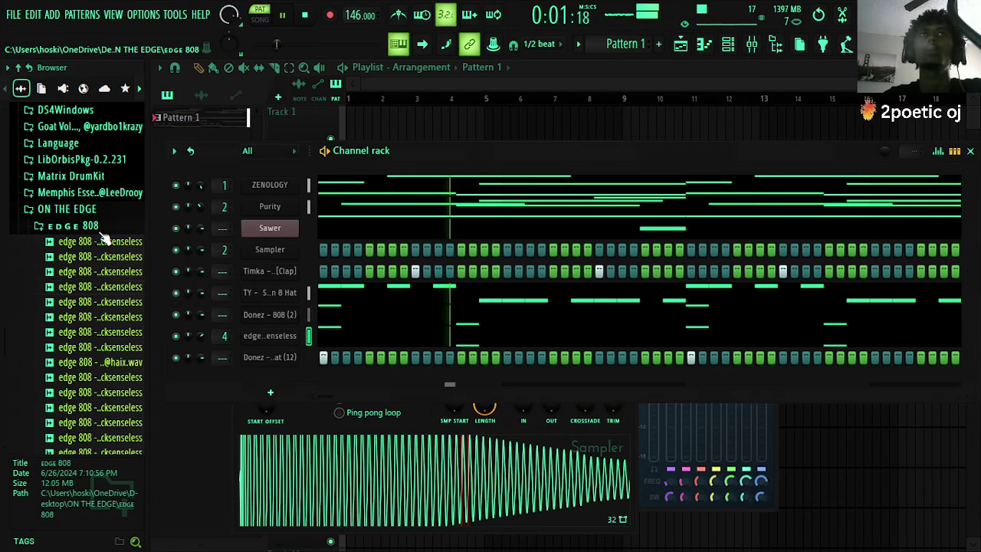
# - Collapse the ON THE EDGE and plugin presets folders, and preview Donez - Lazer (1) and Timka - Triangle [Perc] from the recent files
pyautogui.click(67, 208)
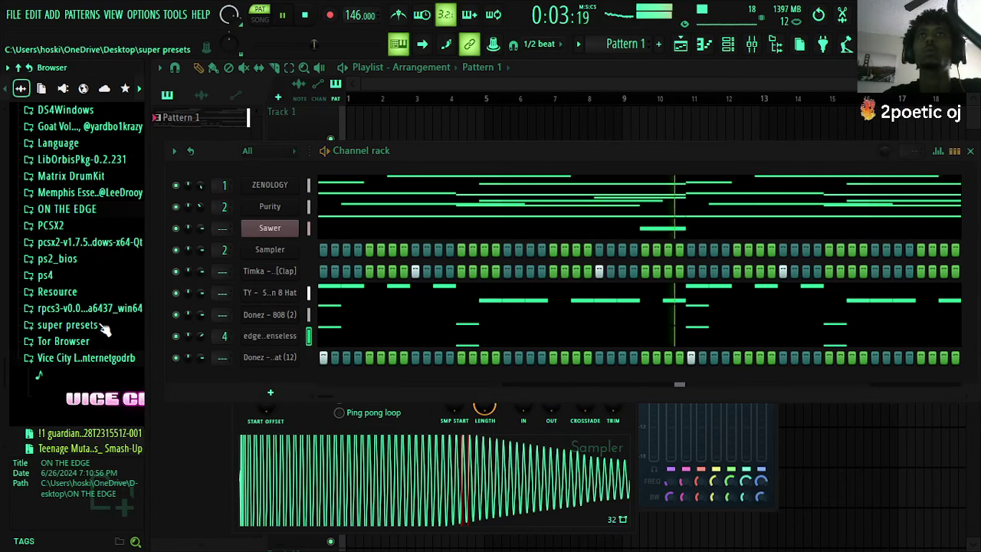
pyautogui.scroll(15, 92, 317)
pyautogui.scroll(20, 100, 312)
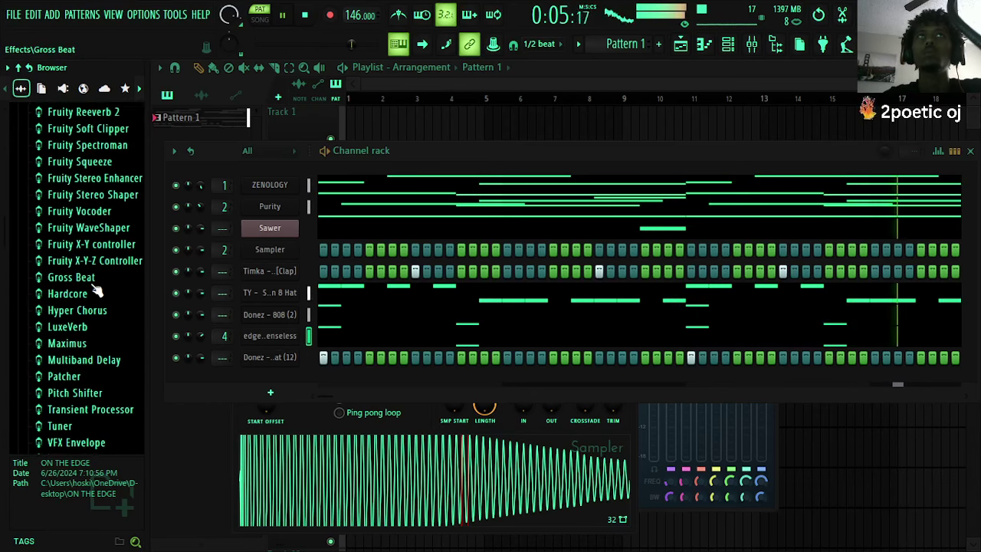
pyautogui.scroll(-1, 92, 298)
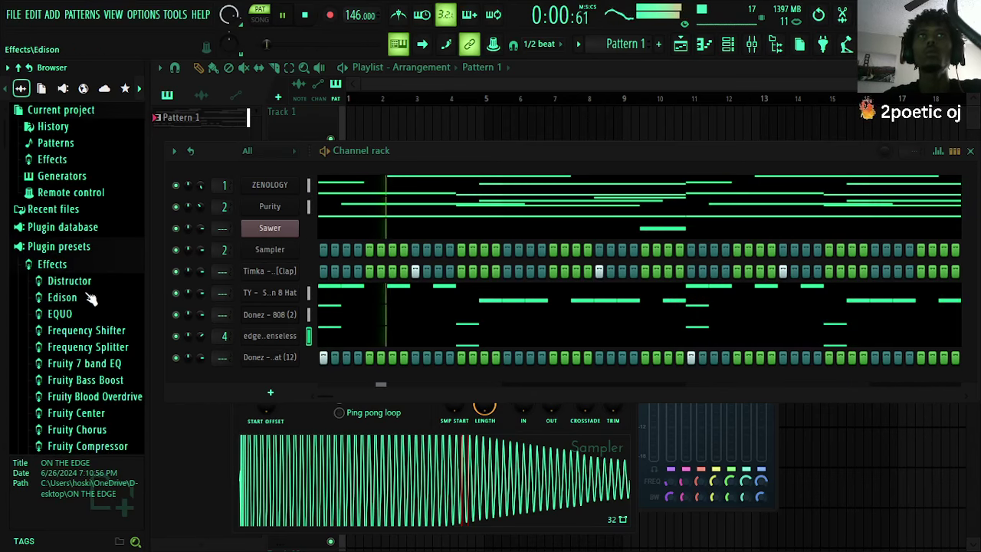
pyautogui.click(74, 247)
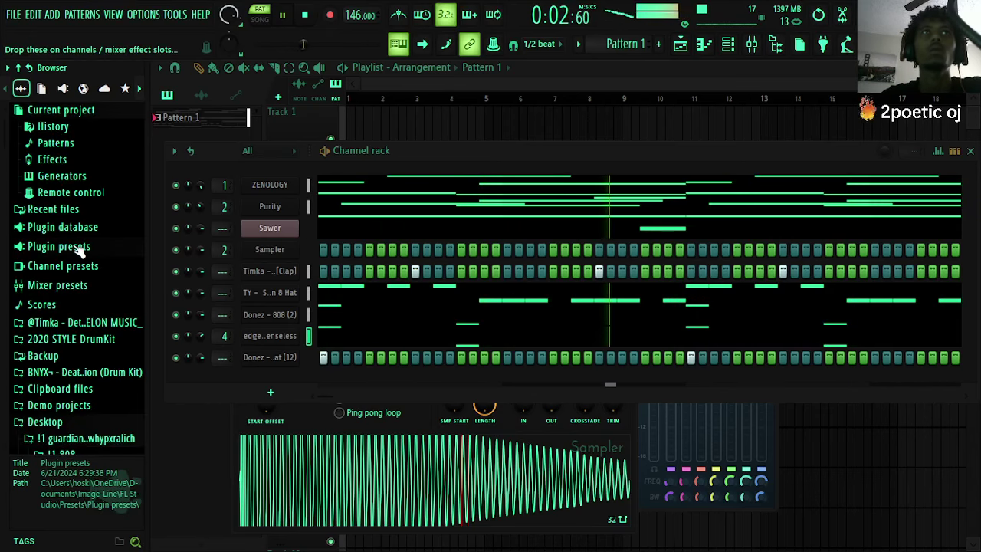
pyautogui.click(74, 209)
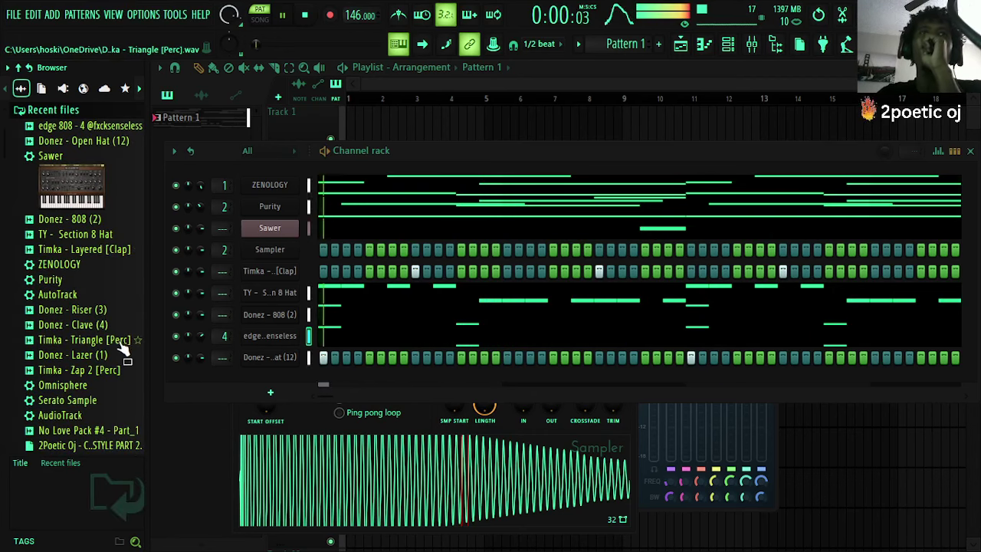
pyautogui.click(102, 358)
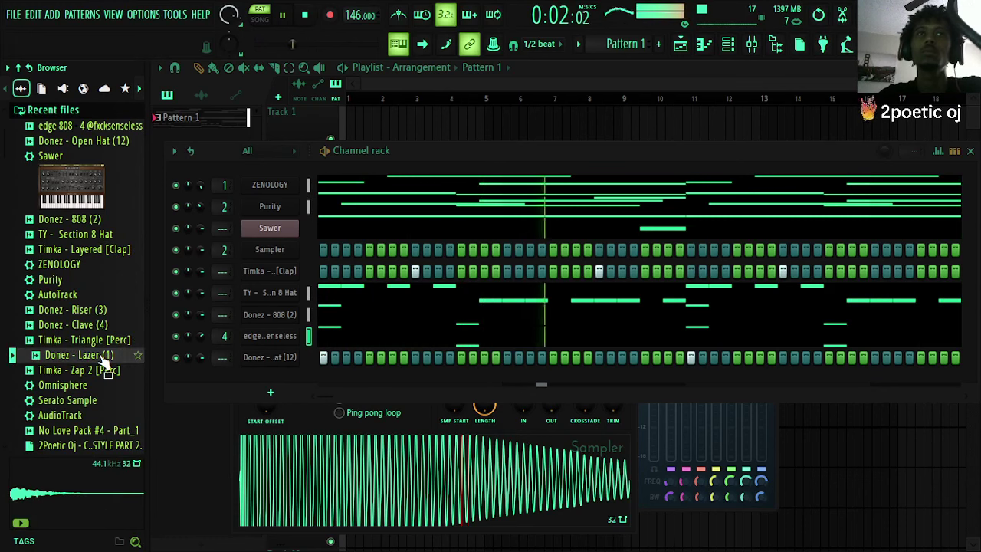
pyautogui.moveTo(96, 340)
pyautogui.mouseDown()
pyautogui.moveTo(161, 357)
pyautogui.moveTo(80, 334)
pyautogui.mouseUp()
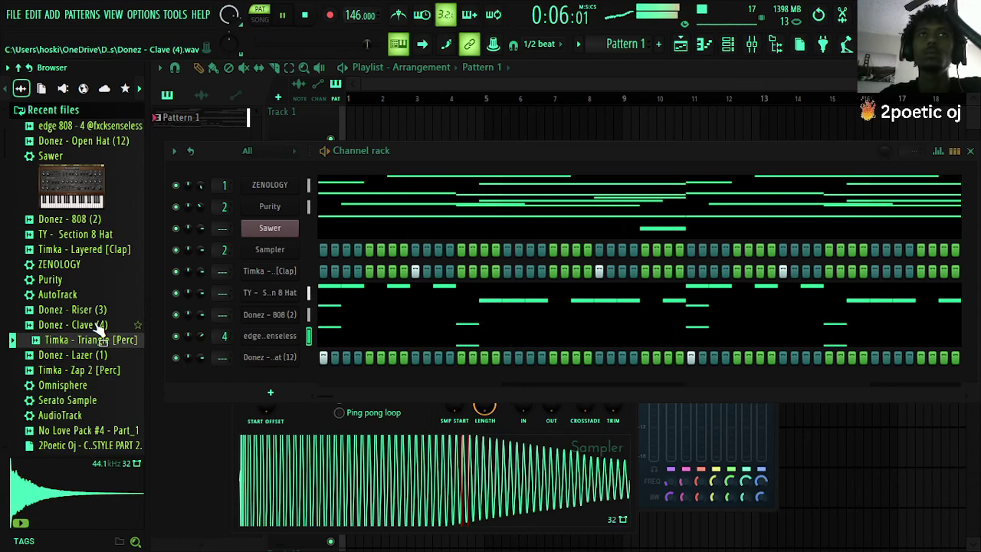
pyautogui.press('space')
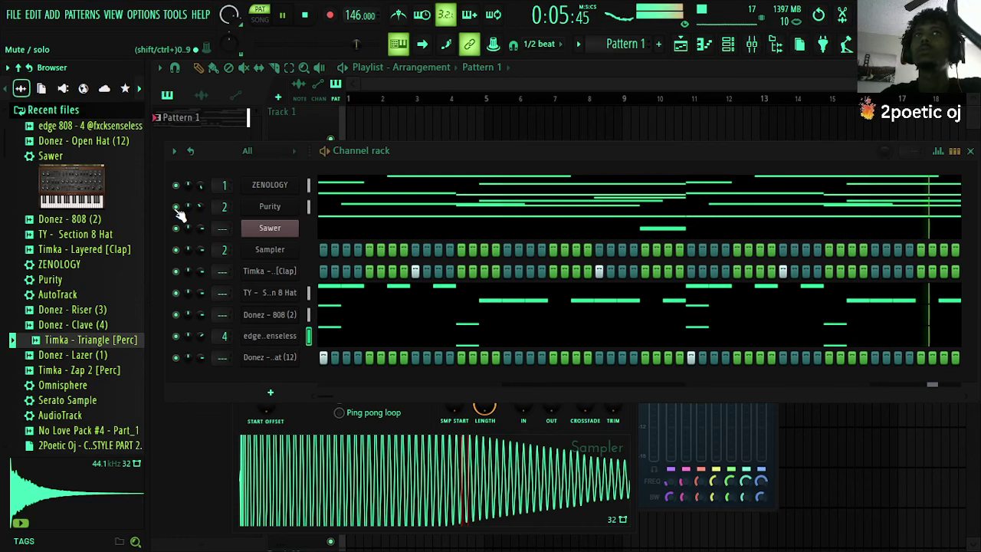
# - Split Pattern 1 by channel and place the ZENOLOGY, Purity and Sawer patterns at bar 1 on Tracks 1 to 3
pyautogui.click(577, 46)
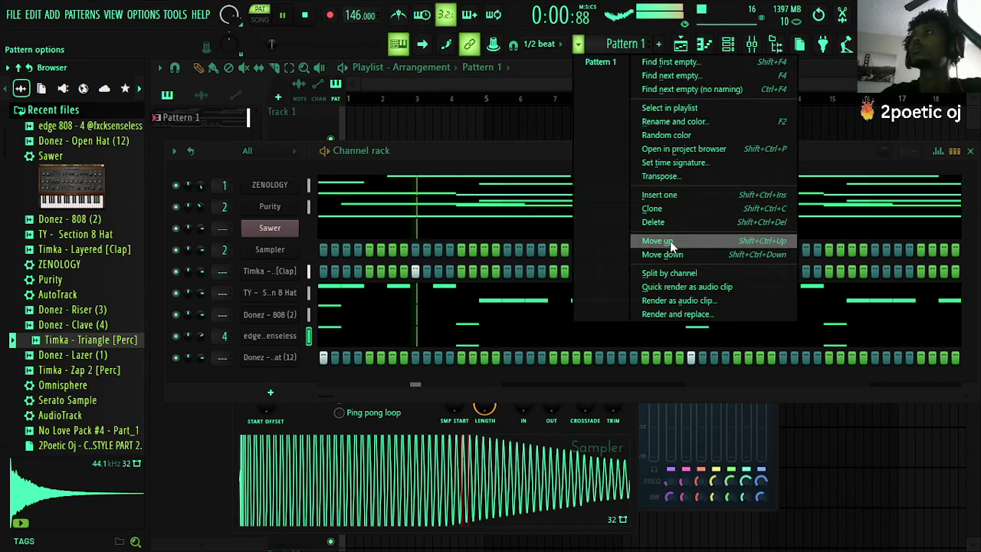
pyautogui.click(667, 273)
pyautogui.click(400, 130)
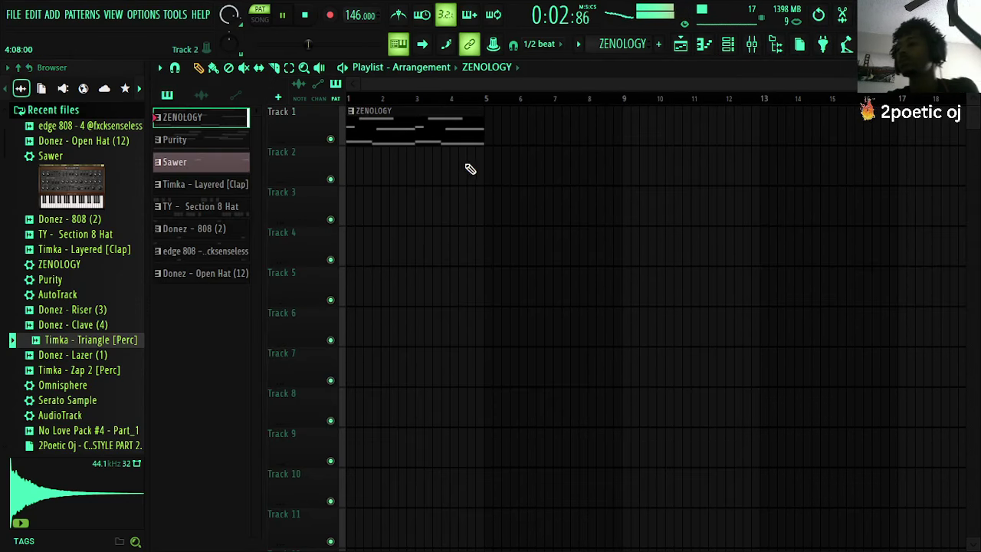
pyautogui.moveTo(366, 171); pyautogui.dragTo(349, 176)
pyautogui.press('KP_Add')
pyautogui.moveTo(374, 208); pyautogui.dragTo(348, 213)
pyautogui.press('KP_Add')
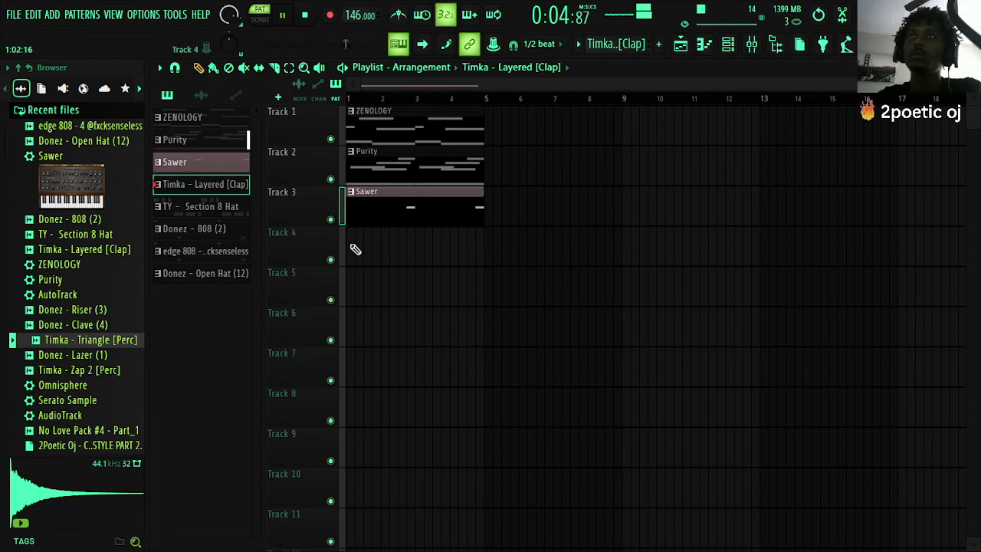
# - Place the Layered Clap, Section 8 Hat, Donez - 808 (2), edge 808 and Open Hat (12) patterns at bar 1 on Tracks 4 to 8
pyautogui.moveTo(352, 247); pyautogui.dragTo(348, 249)
pyautogui.press('KP_Add')
pyautogui.moveTo(368, 287); pyautogui.dragTo(348, 292)
pyautogui.press('KP_Add')
pyautogui.moveTo(361, 327); pyautogui.dragTo(351, 334)
pyautogui.press('KP_Add')
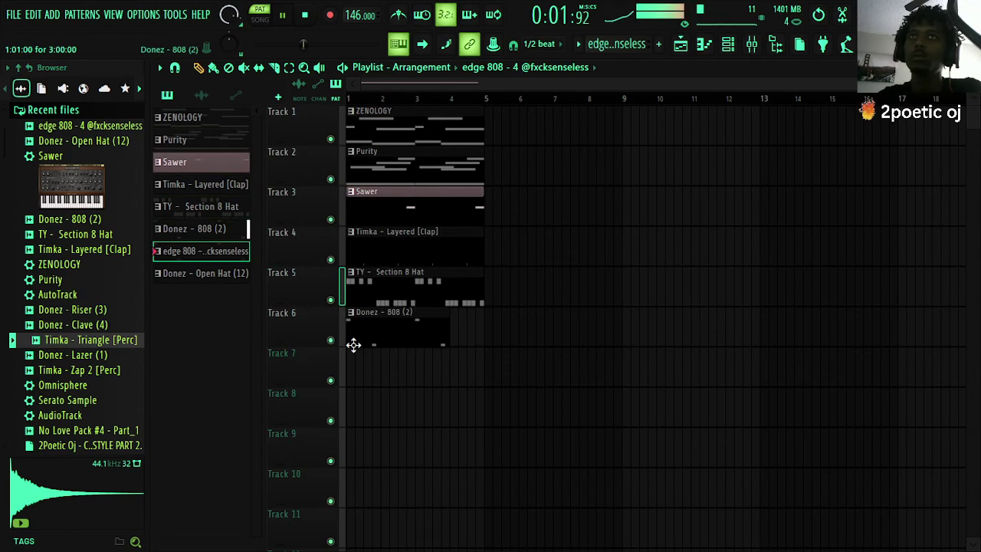
pyautogui.moveTo(366, 368); pyautogui.dragTo(348, 373)
pyautogui.press('KP_Add')
pyautogui.click(361, 409)
pyautogui.press('KP_Add')
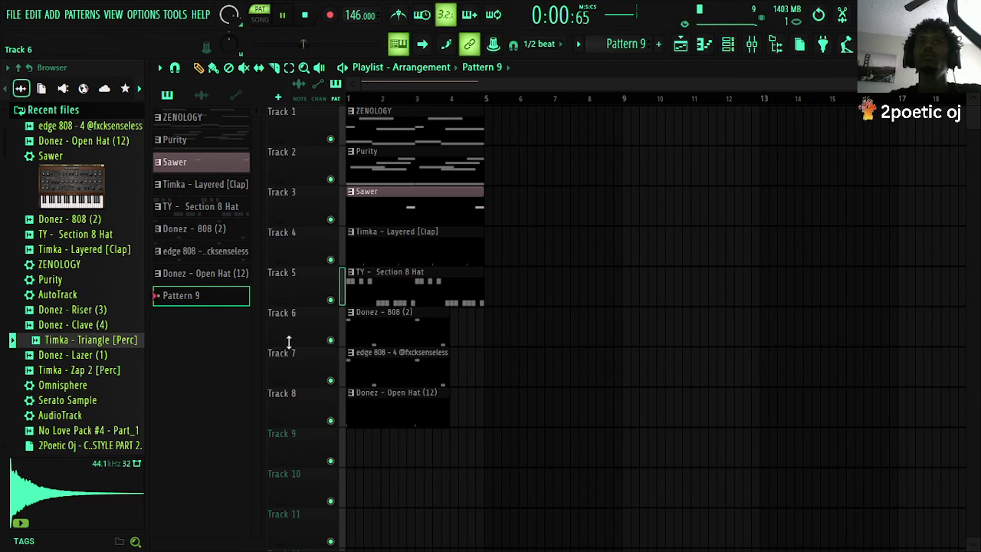
# - Select all playlist clips on Tracks 1 to 8 and duplicate them from bar 5
pyautogui.hotkey('ctrl', 'a')
pyautogui.hotkey('ctrl', 'b')
pyautogui.hotkey('ctrl', 'b')
pyautogui.hotkey('ctrl', 'b')
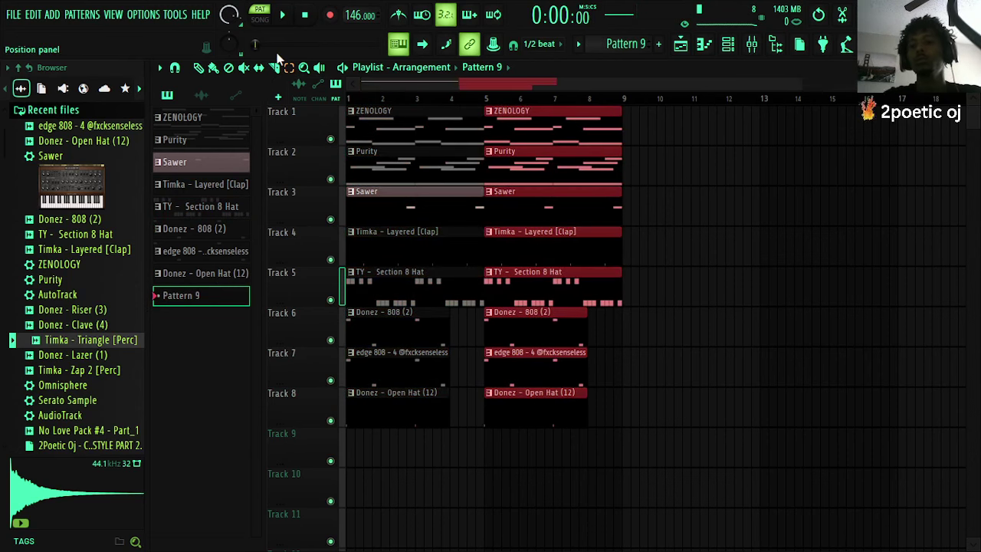
# - Delete the clips on Tracks 2 to 8 from bars 1 to 8, leaving ZENOLOGY alone, and play the arrangement in song mode
pyautogui.moveTo(758, 83); pyautogui.dragTo(274, 166)
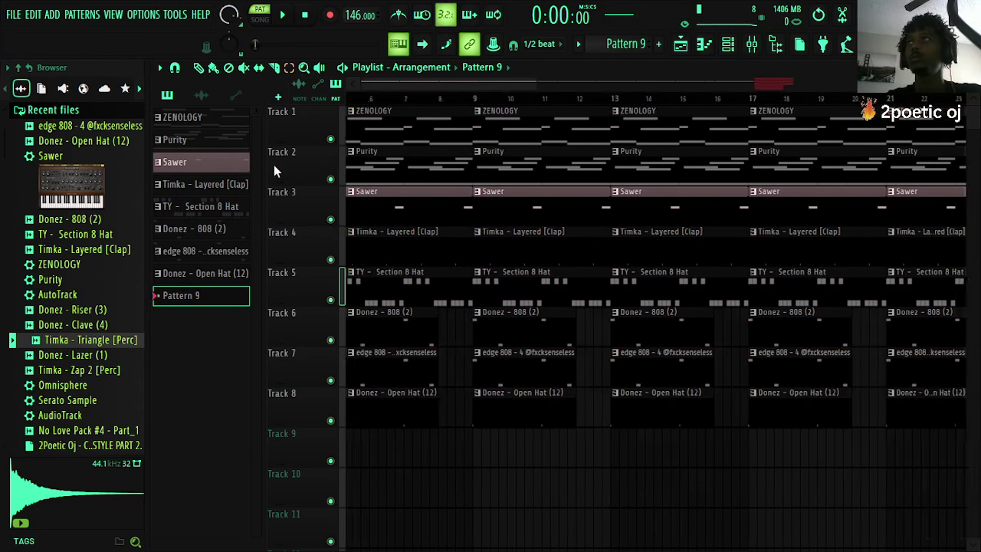
pyautogui.moveTo(391, 146); pyautogui.dragTo(542, 466)
pyautogui.press('Delete')
pyautogui.press('space')
pyautogui.click(259, 20)
pyautogui.press('space')
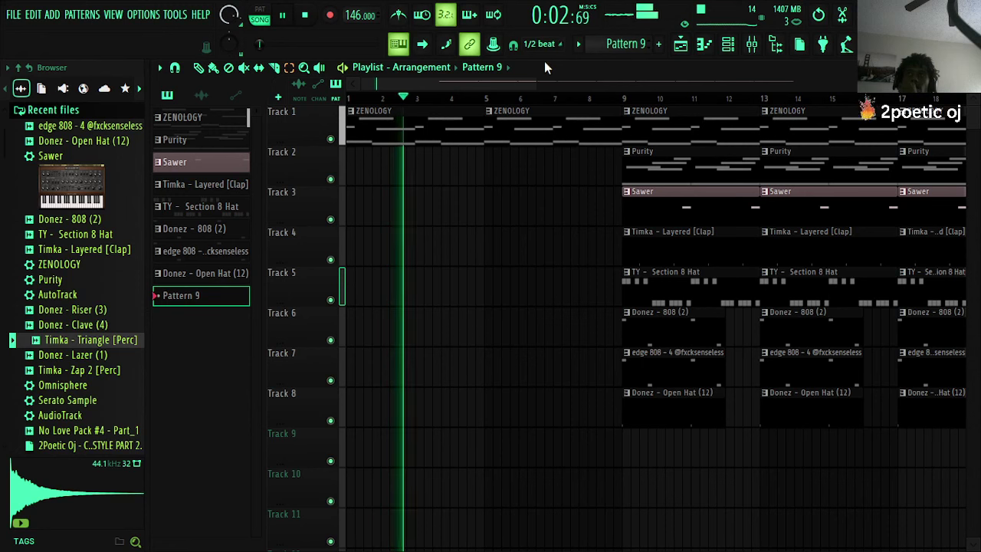
# - Delete the Layered Clap and Section 8 Hat clips on Tracks 4 and 5 from bars 9 to 16
pyautogui.moveTo(535, 79); pyautogui.dragTo(653, 86)
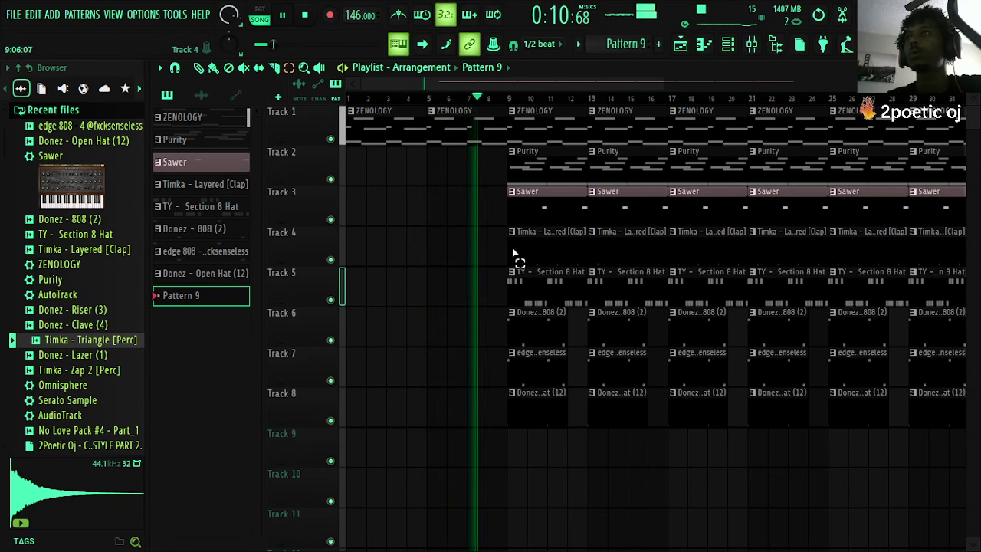
pyautogui.moveTo(515, 268); pyautogui.dragTo(617, 258)
pyautogui.press('Delete')
pyautogui.moveTo(475, 84); pyautogui.dragTo(531, 84)
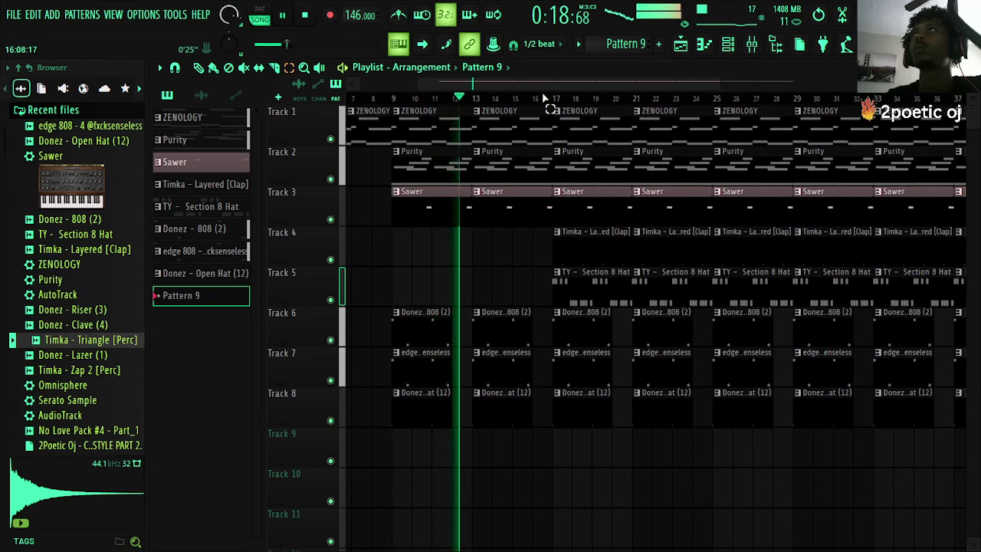
# - Delete the Purity clips on Track 2 and the Open Hat (12) clips on Track 8 from bars 17 to 24
pyautogui.moveTo(545, 79); pyautogui.dragTo(566, 99)
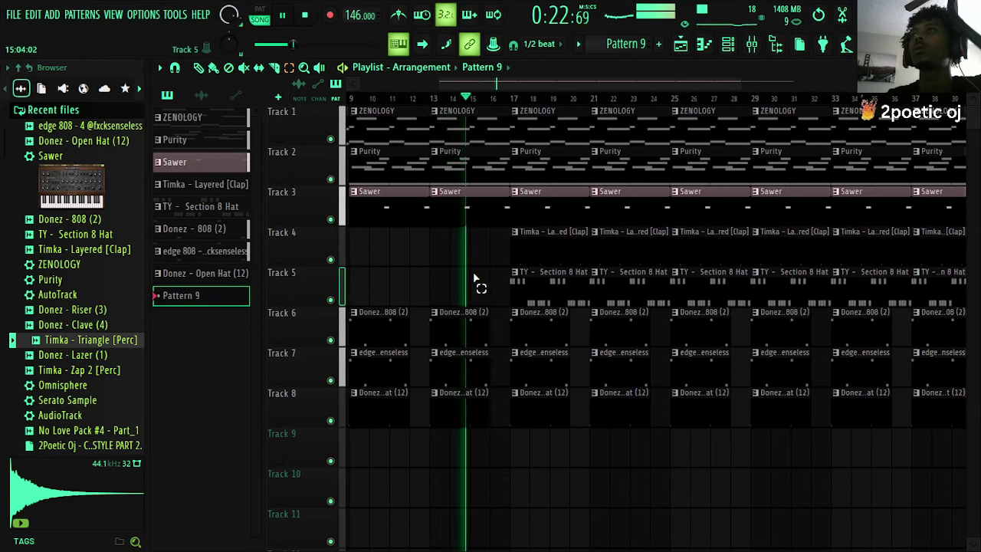
pyautogui.moveTo(526, 184); pyautogui.dragTo(612, 178)
pyautogui.press('Delete')
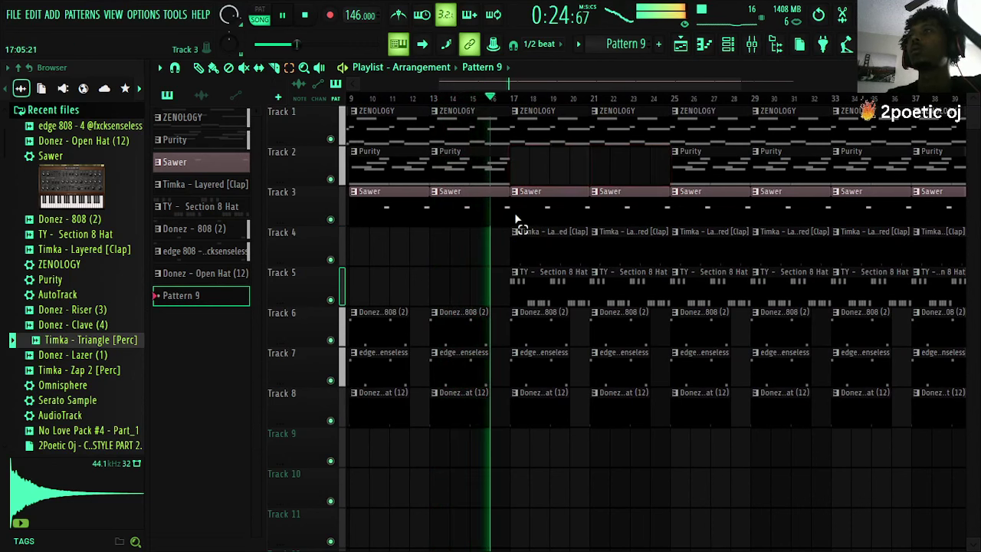
pyautogui.moveTo(527, 189); pyautogui.dragTo(653, 214)
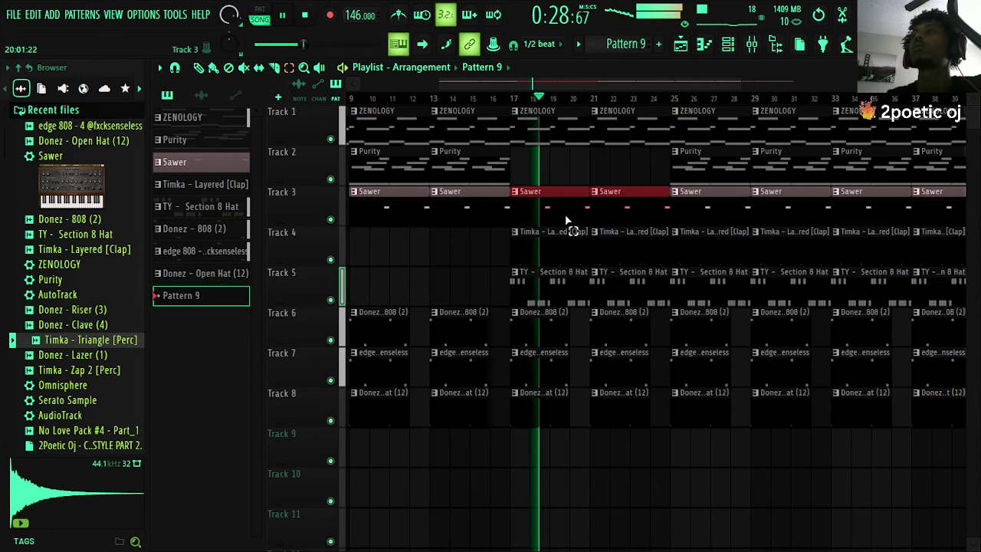
pyautogui.moveTo(604, 84); pyautogui.dragTo(663, 86)
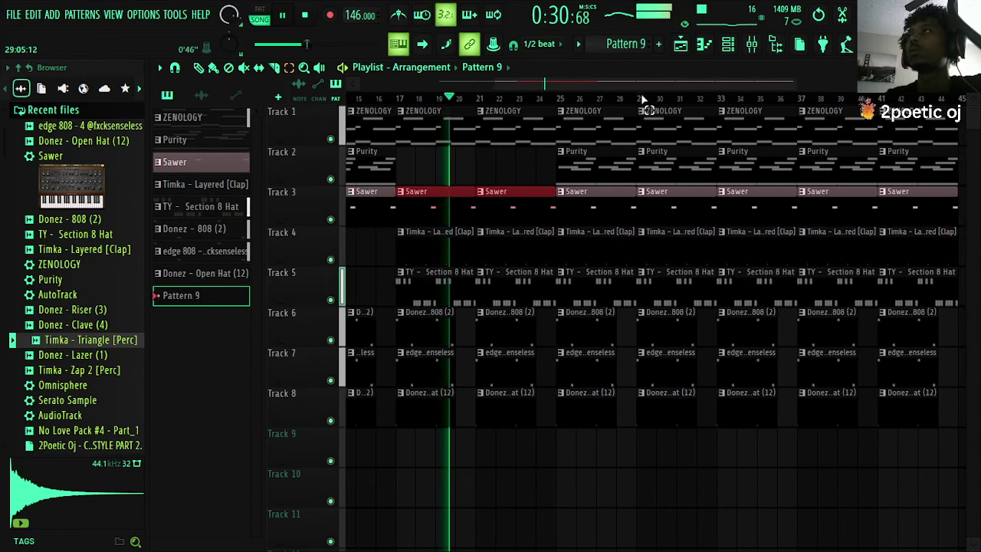
pyautogui.click(598, 465)
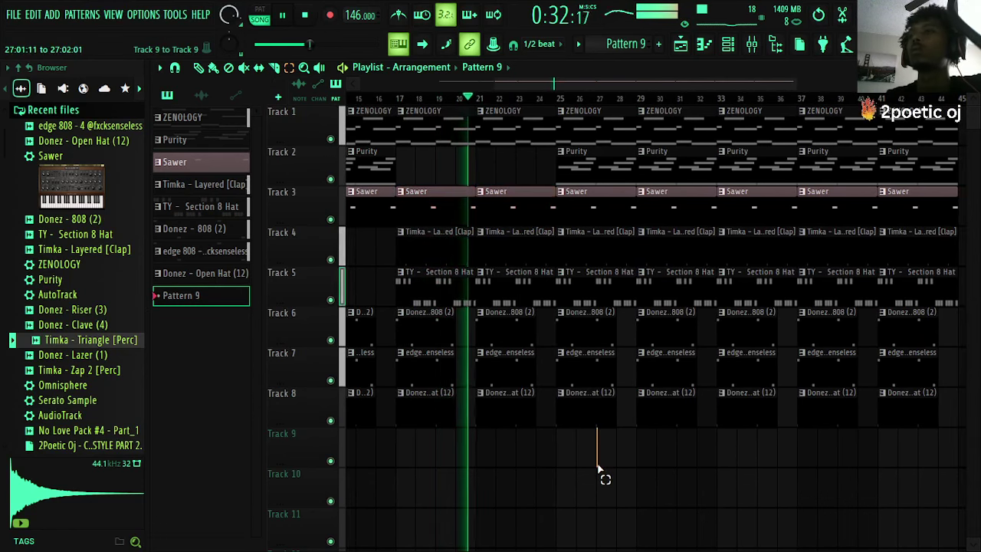
pyautogui.click(411, 423)
pyautogui.moveTo(412, 423); pyautogui.dragTo(514, 424)
pyautogui.press('Delete')
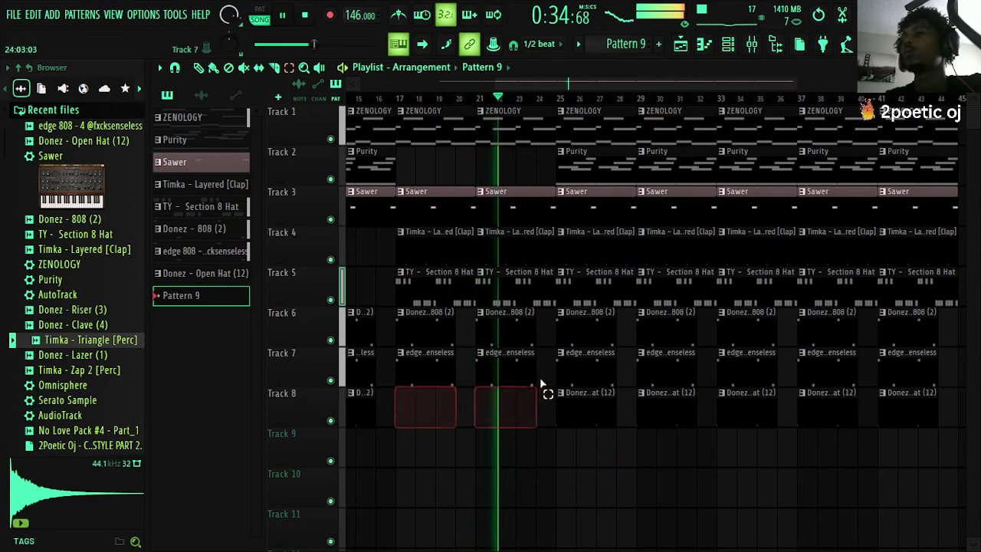
# - Delete the Layered Clap clips on Track 4 and the Open Hat (12) clips on Track 8 from bars 33 to 40
pyautogui.moveTo(569, 86); pyautogui.dragTo(449, 91)
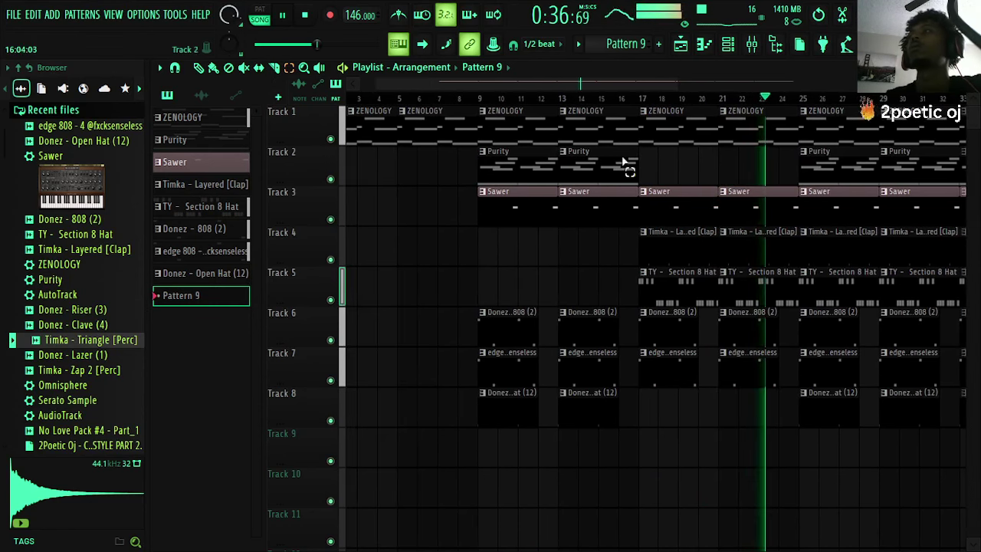
pyautogui.moveTo(591, 88); pyautogui.dragTo(764, 112)
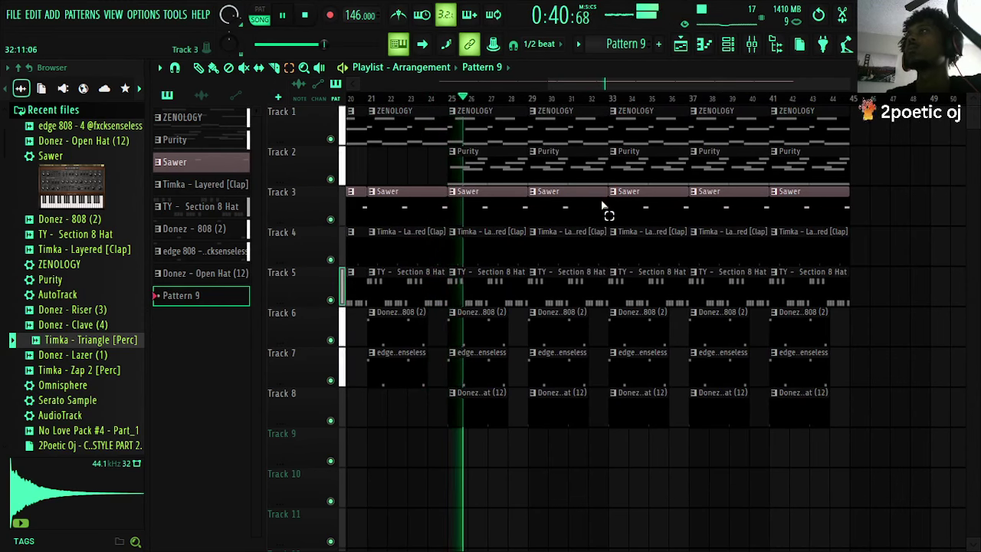
pyautogui.moveTo(624, 333); pyautogui.dragTo(649, 326)
pyautogui.moveTo(630, 242); pyautogui.dragTo(712, 263)
pyautogui.press('Delete')
pyautogui.moveTo(639, 416); pyautogui.dragTo(747, 432)
pyautogui.press('Delete')
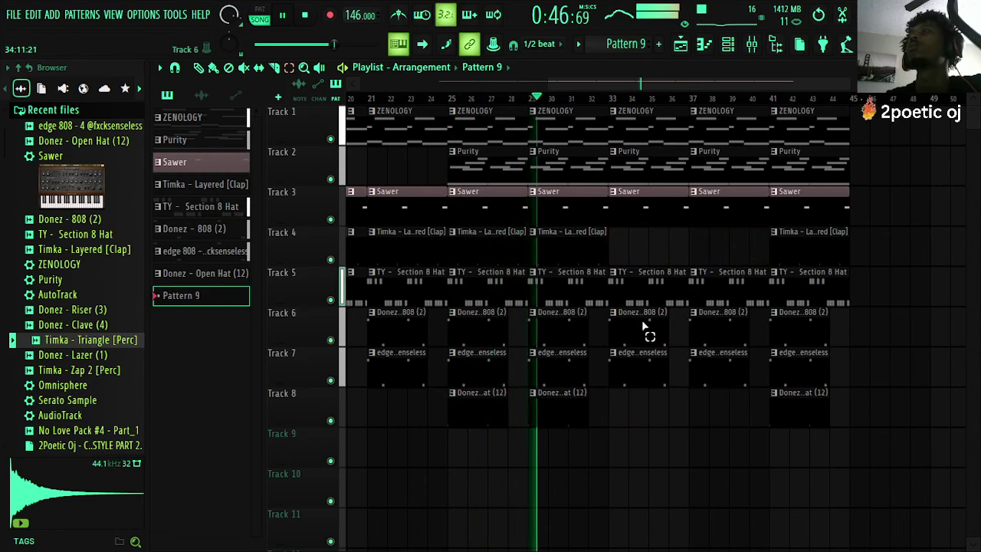
# - Delete the Purity clips on Track 2 from bars 33 to 44
pyautogui.moveTo(651, 80); pyautogui.dragTo(699, 88)
pyautogui.moveTo(539, 163); pyautogui.dragTo(621, 167)
pyautogui.press('Delete')
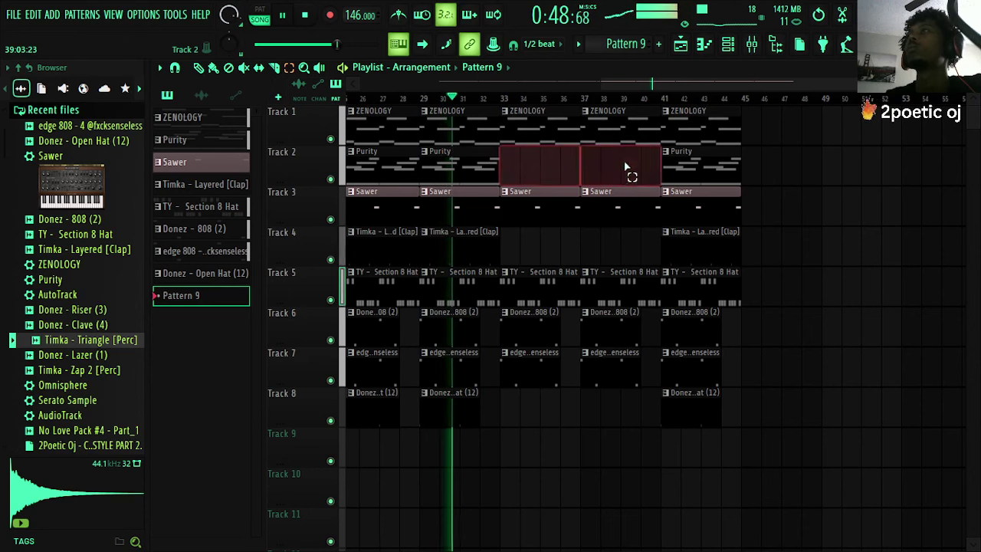
pyautogui.click(625, 167)
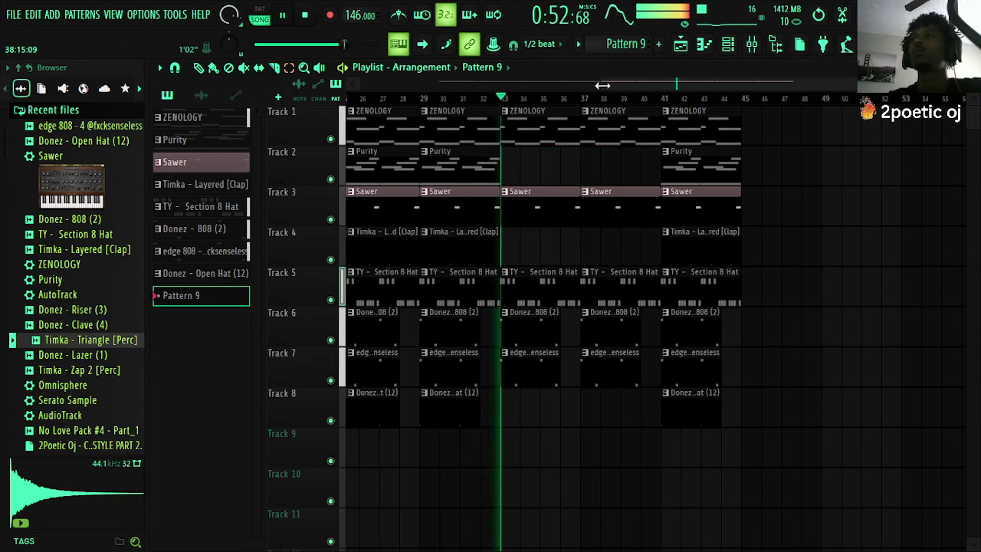
pyautogui.moveTo(603, 85); pyautogui.dragTo(655, 99)
pyautogui.moveTo(587, 155); pyautogui.dragTo(604, 181)
pyautogui.press('Delete')
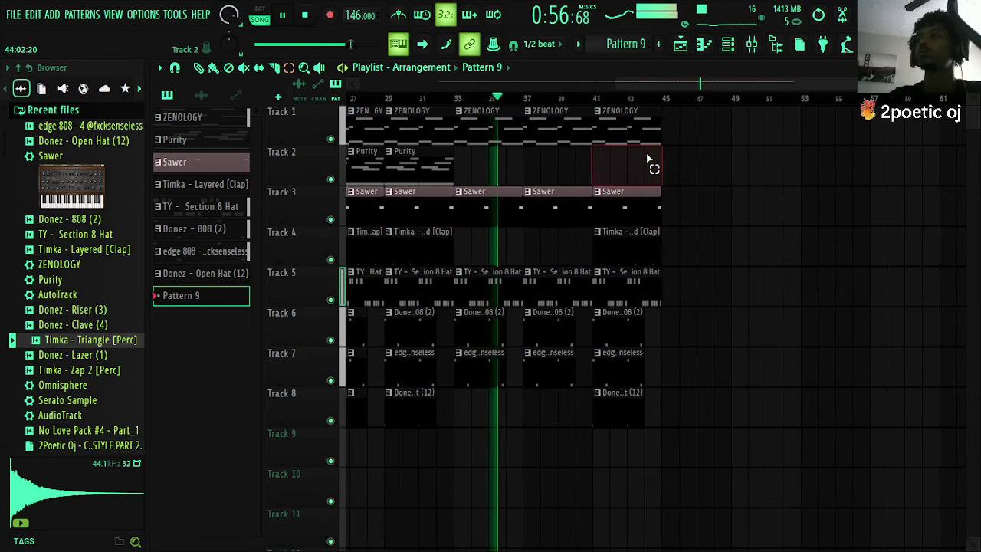
# - Select all clips in bars 41 to 44 and duplicate them three times, extending the arrangement through bar 56
pyautogui.moveTo(644, 465); pyautogui.dragTo(624, 386)
pyautogui.moveTo(710, 426); pyautogui.dragTo(611, 107)
pyautogui.hotkey('ctrl', 'b')
pyautogui.hotkey('ctrl', 'b')
pyautogui.hotkey('ctrl', 'b')
# - Delete the Open Hat (12) clips from bars 41 to 48 and the Sawer clips from bars 41 to 56
pyautogui.moveTo(609, 387); pyautogui.dragTo(709, 427)
pyautogui.press('Delete')
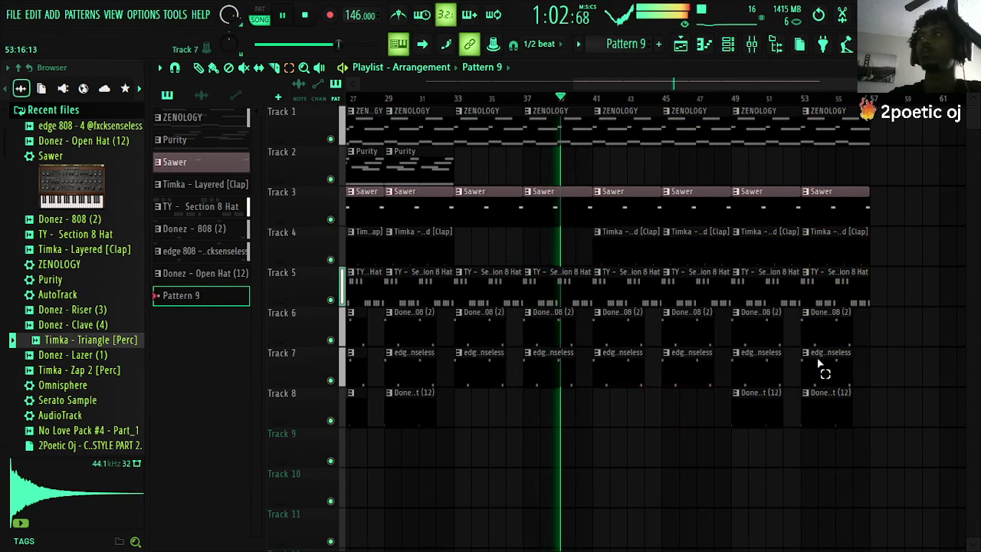
pyautogui.rightClick(645, 211)
pyautogui.rightClick(679, 211)
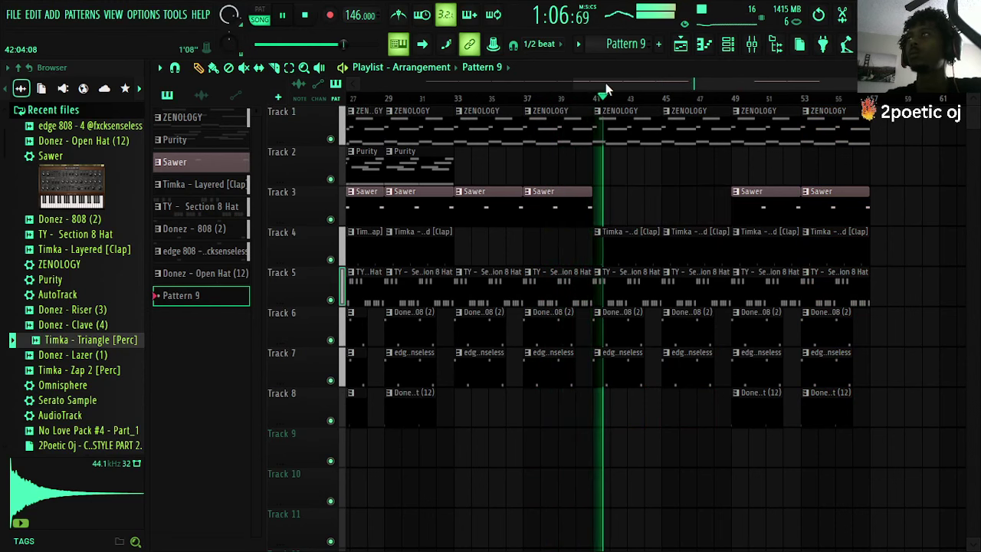
pyautogui.moveTo(615, 85); pyautogui.dragTo(623, 82)
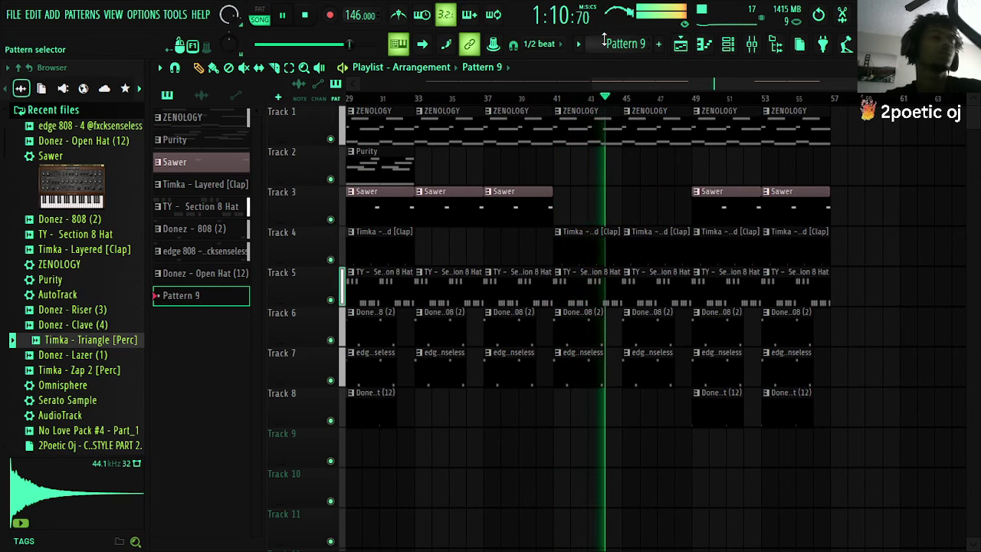
pyautogui.rightClick(742, 205)
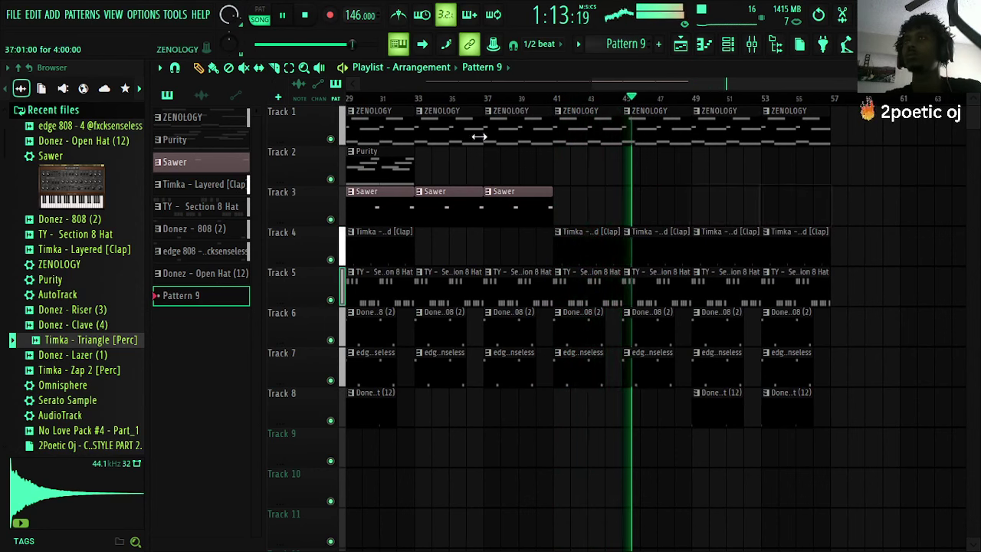
# - Place Purity clips on Track 2 at bars 49 and 53
pyautogui.click(391, 176)
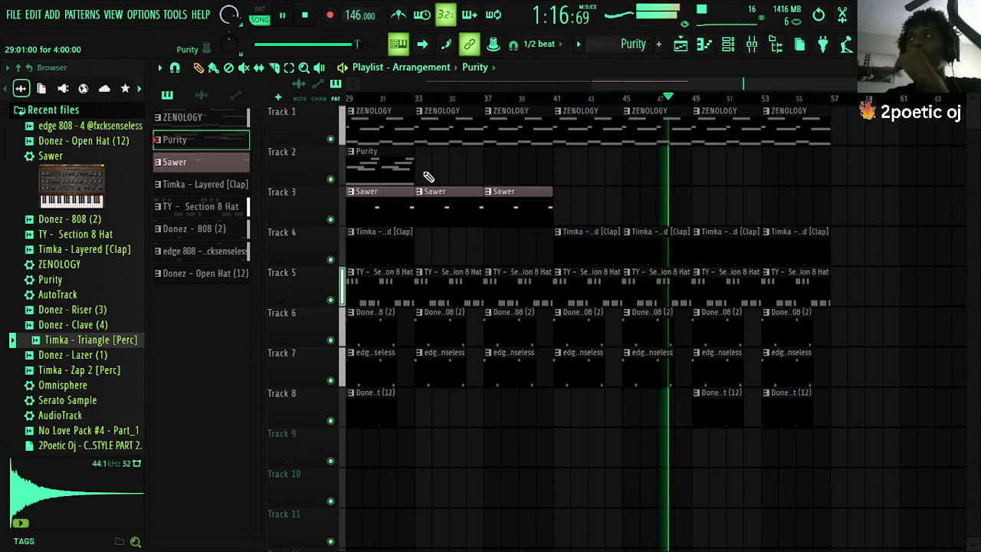
pyautogui.click(696, 176)
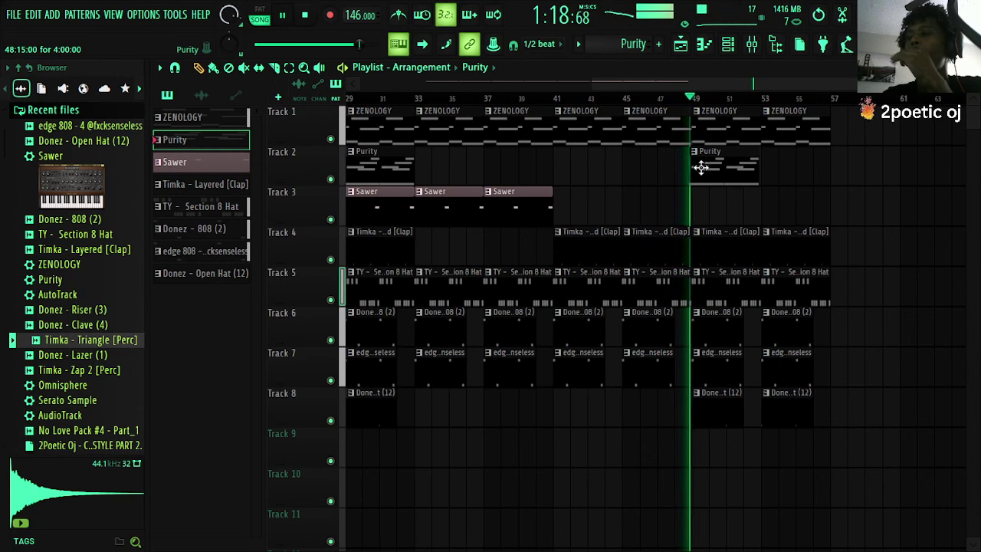
pyautogui.click(778, 163)
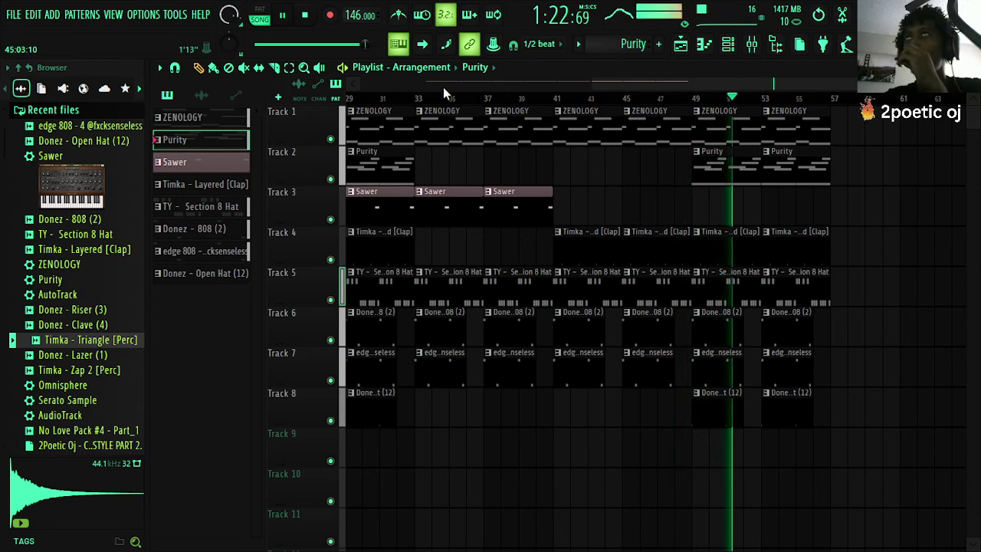
# - Duplicate all clips in bars 49 to 56 from bar 57, and add Sawer clips on Track 3 at bars 57 and 61
pyautogui.moveTo(820, 109); pyautogui.dragTo(701, 432)
pyautogui.hotkey('ctrl', 'b')
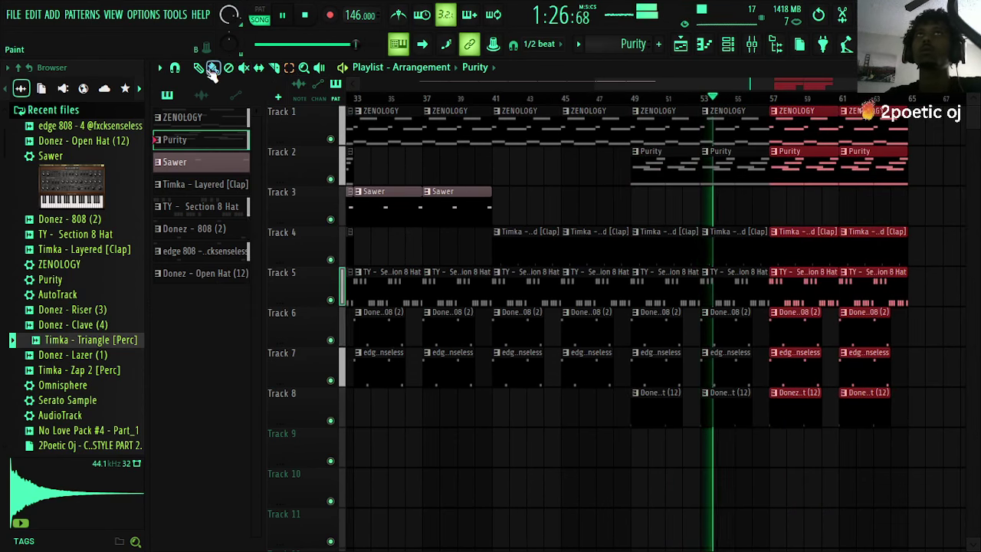
pyautogui.click(442, 210)
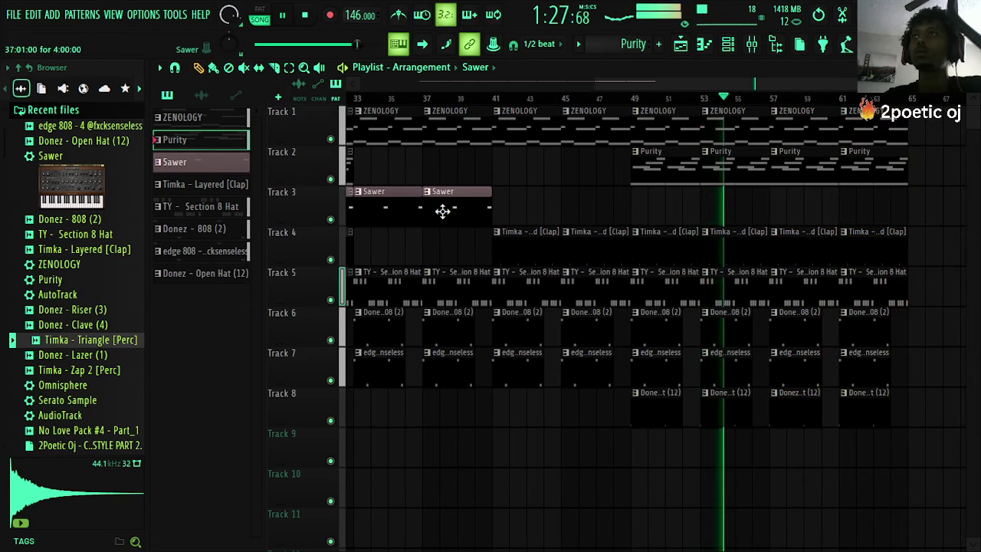
pyautogui.click(776, 213)
pyautogui.click(859, 210)
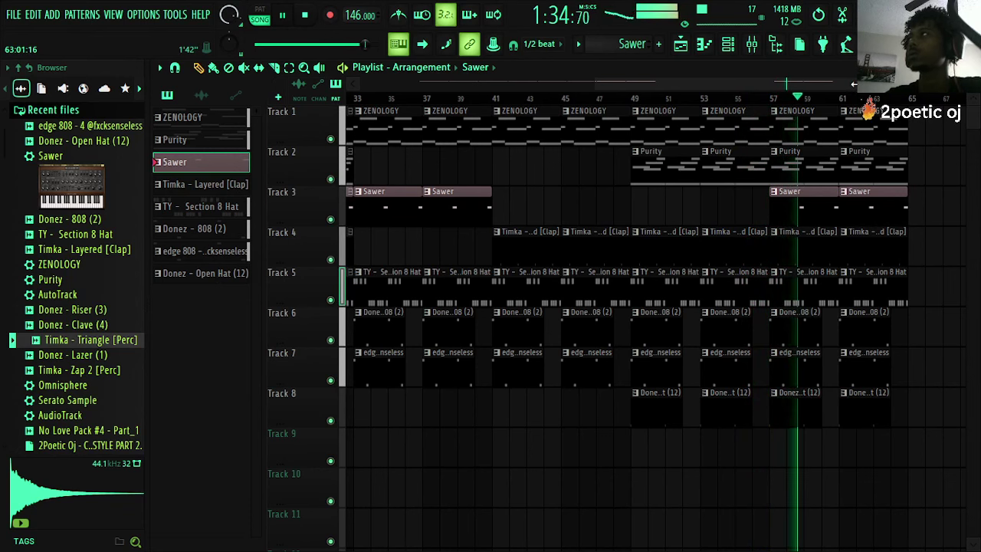
# - Duplicate all clips in bars 17 to 64 from bar 65, and delete the copies from bar 93 onward
pyautogui.moveTo(854, 83); pyautogui.dragTo(880, 85)
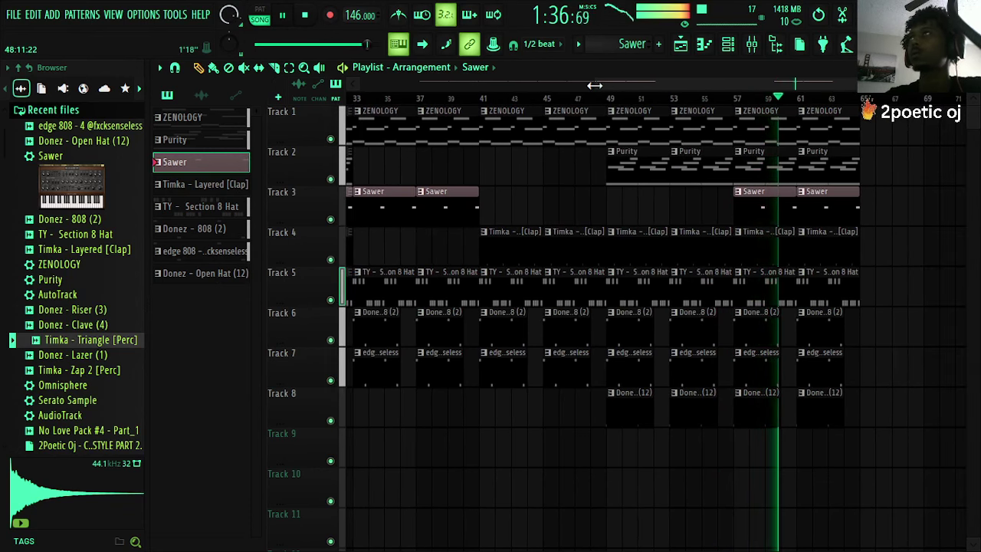
pyautogui.moveTo(595, 85); pyautogui.dragTo(390, 80)
pyautogui.click(289, 68)
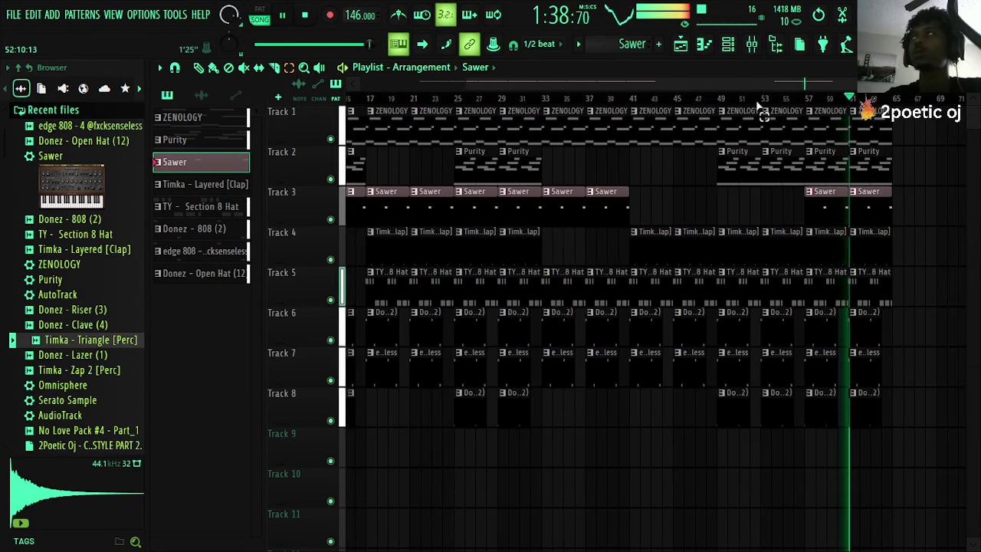
pyautogui.moveTo(898, 142); pyautogui.dragTo(377, 444)
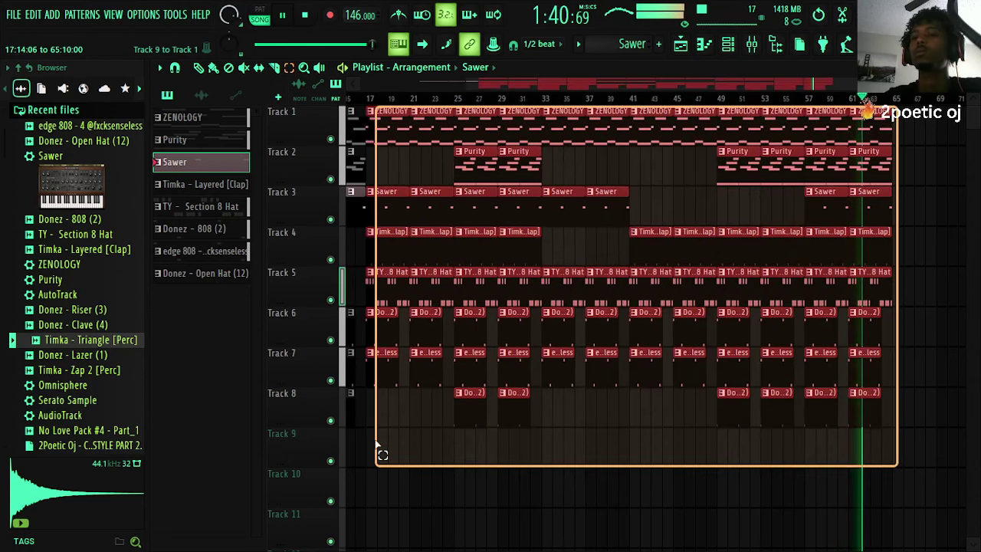
pyautogui.hotkey('ctrl', 'b')
pyautogui.moveTo(916, 132); pyautogui.dragTo(694, 418)
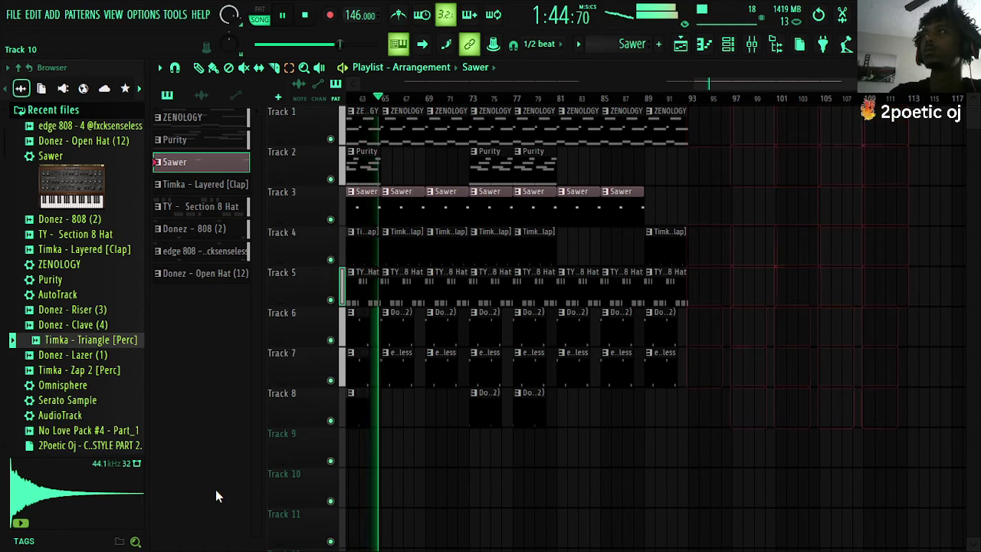
# - Create an automation clip for the Master track's volume in the mixer
pyautogui.click(752, 44)
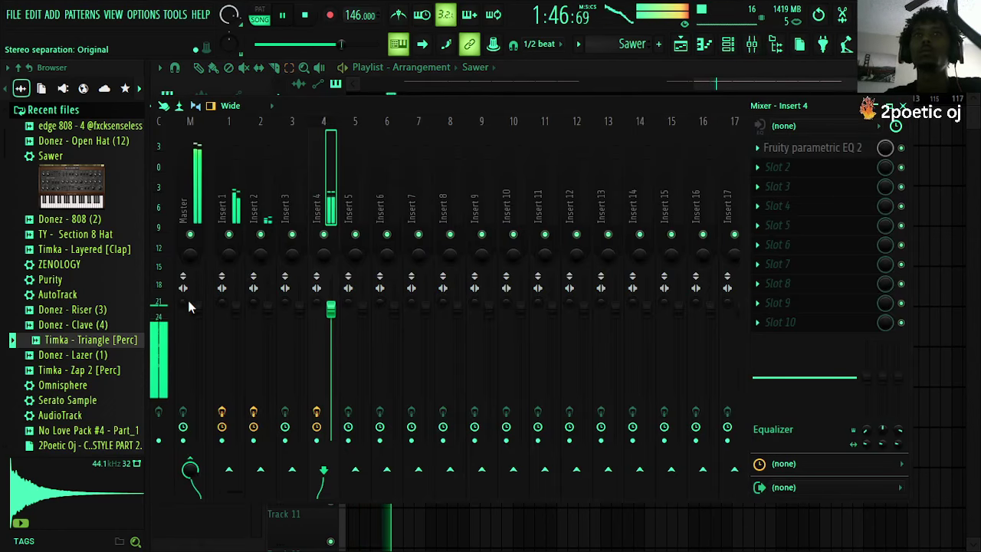
pyautogui.rightClick(198, 314)
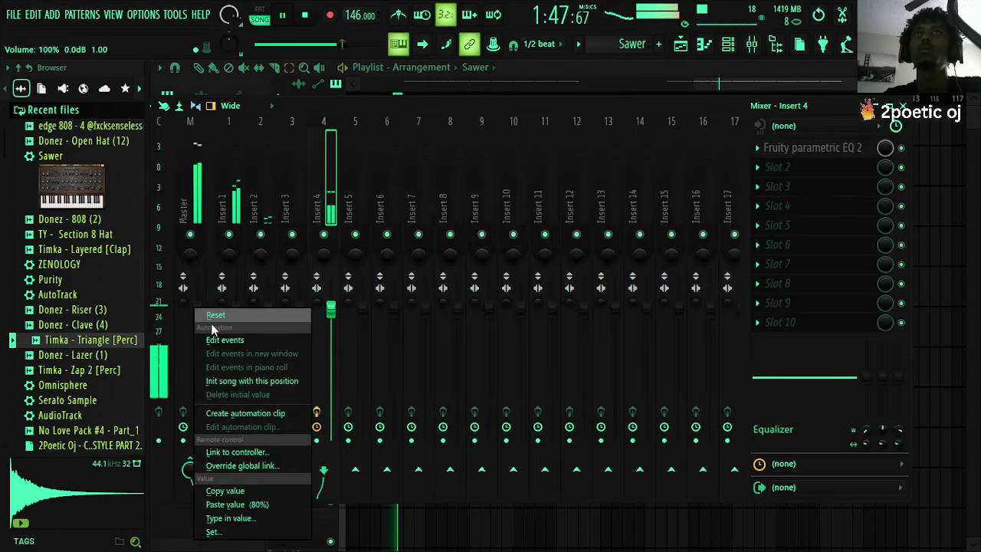
pyautogui.click(253, 413)
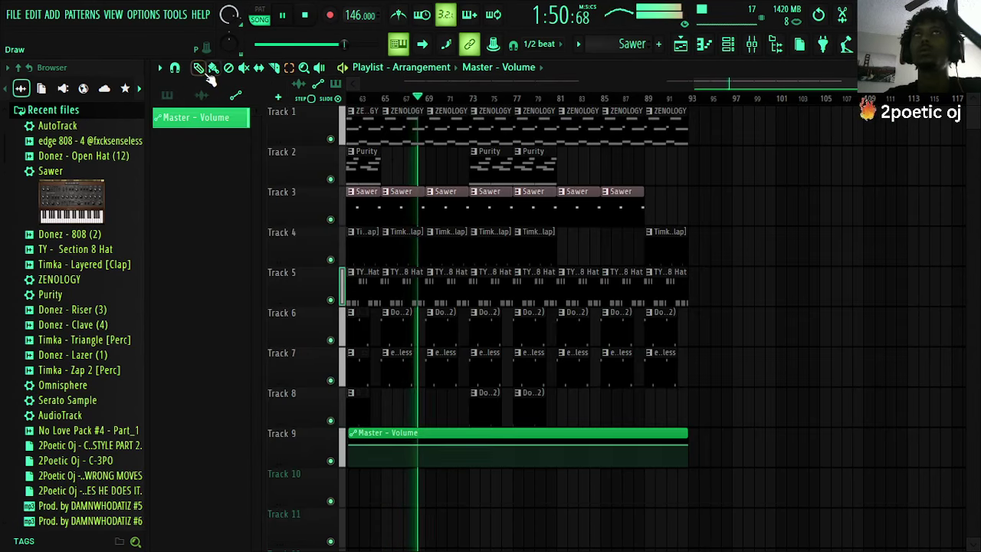
# - Shape the Master volume automation into a curved fade-out, holding 80% until about bar 81 and dropping to the minimum at bar 93
pyautogui.rightClick(693, 454)
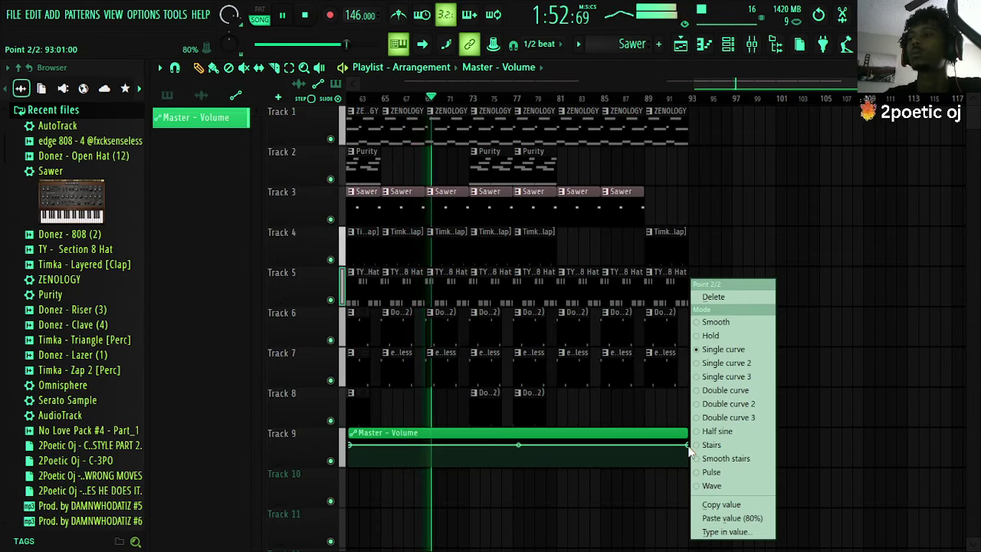
pyautogui.click(699, 502)
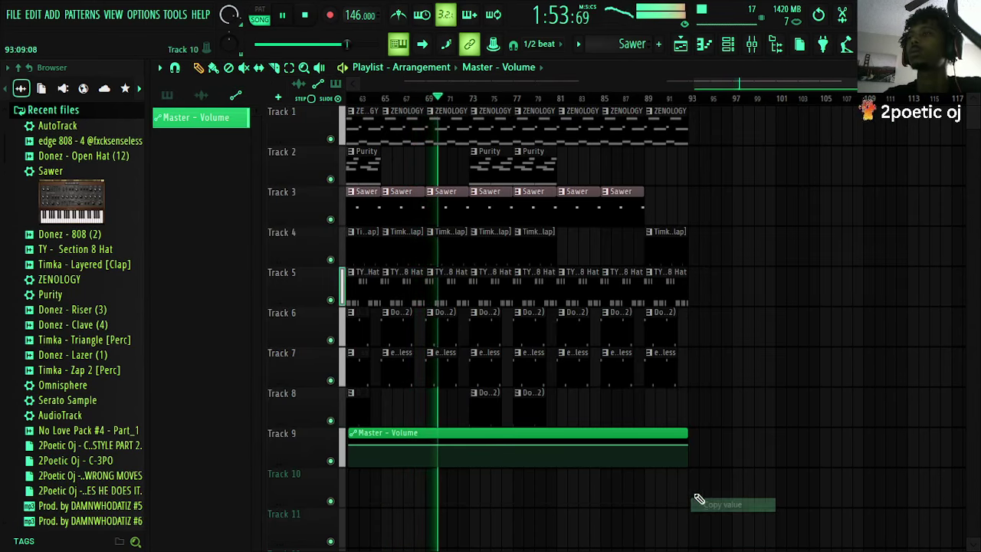
pyautogui.rightClick(559, 449)
pyautogui.click(605, 518)
pyautogui.moveTo(693, 444); pyautogui.dragTo(693, 480)
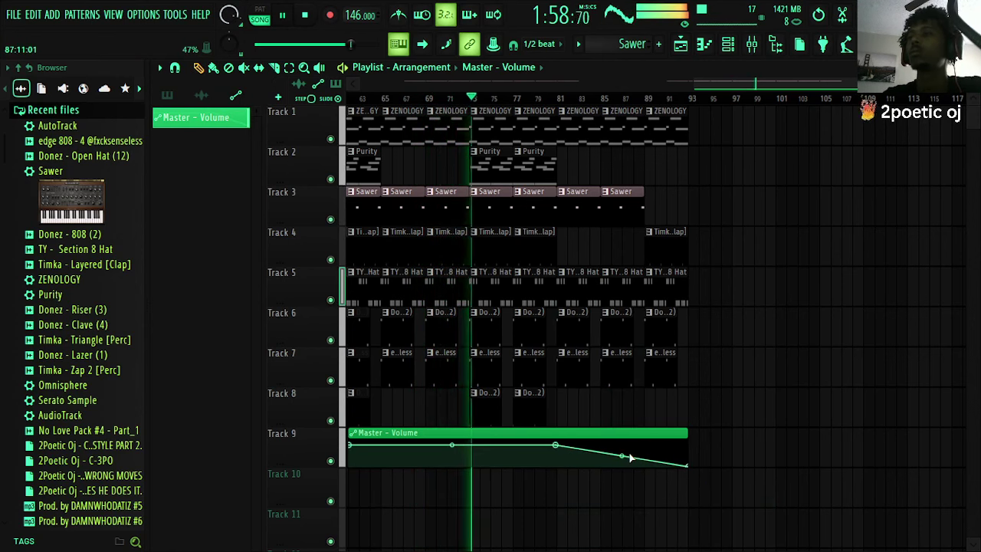
pyautogui.moveTo(621, 456); pyautogui.dragTo(622, 459)
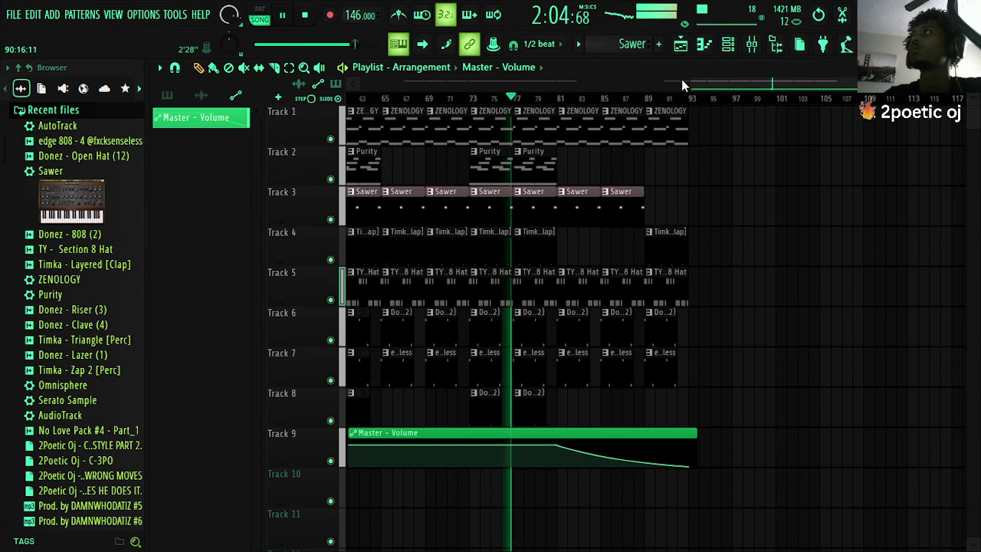
# - Save the project as NEW HEAT #2.flp, creating a new NEW HEAT project folder
pyautogui.moveTo(691, 83); pyautogui.dragTo(530, 82)
pyautogui.click(12, 14)
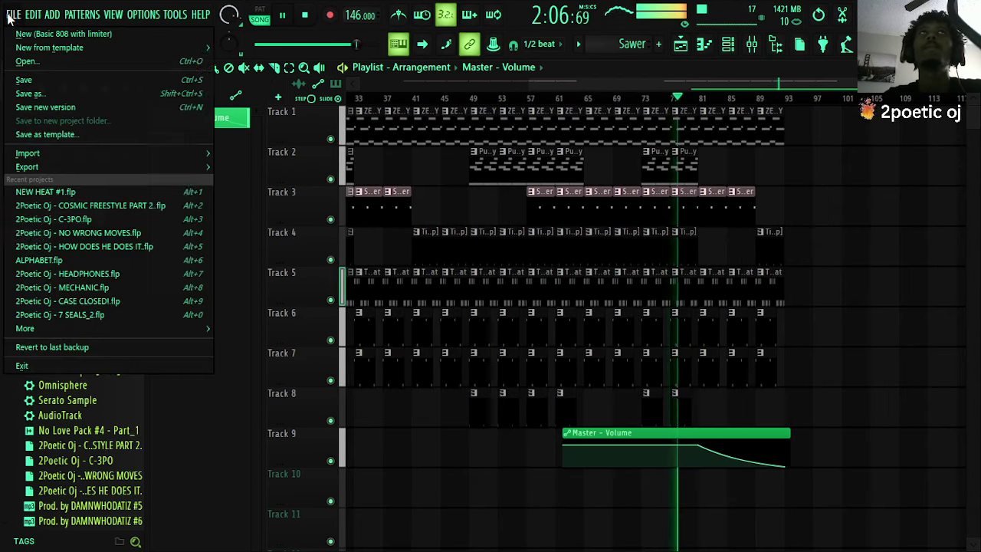
pyautogui.click(29, 93)
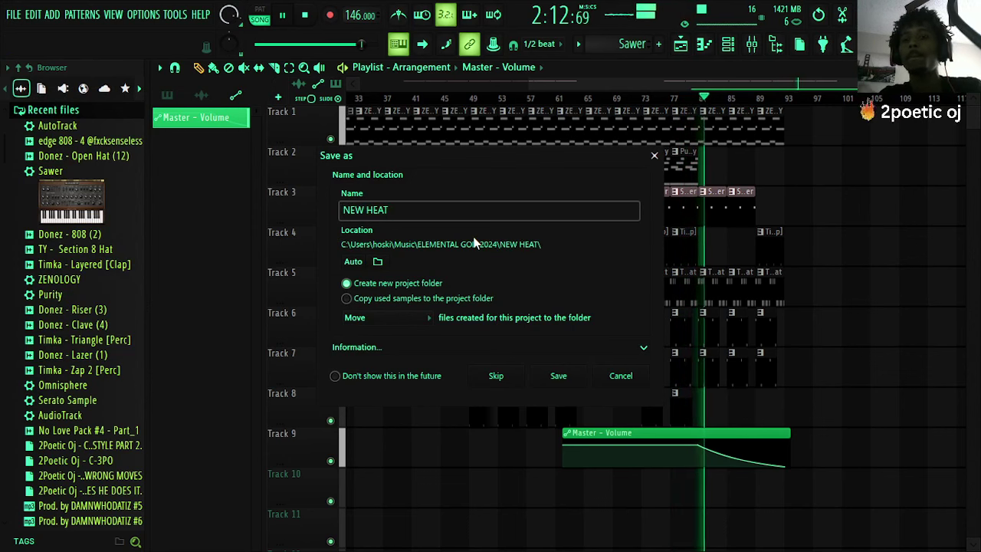
pyautogui.click(559, 376)
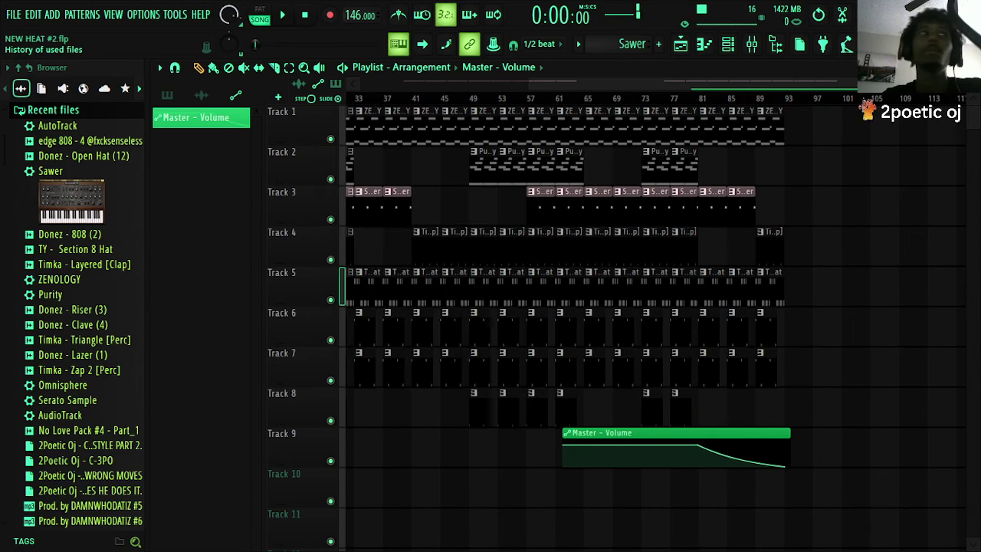